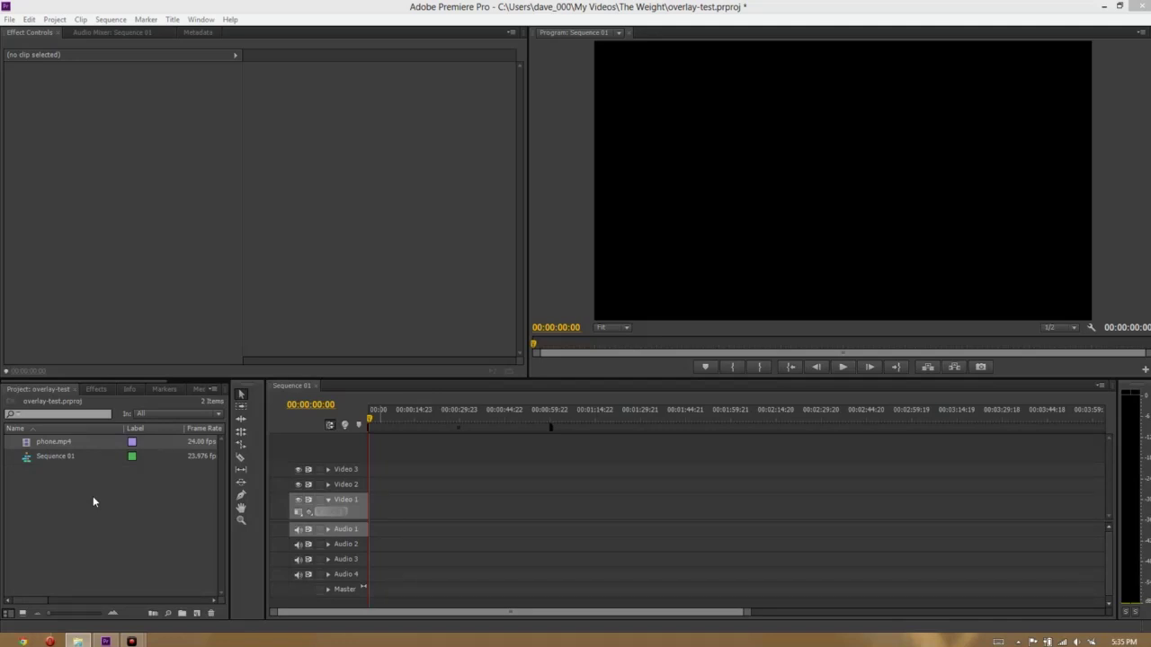
# Bring the Premiere Pro window with the overlay-test project into focus.
pyautogui.click(356, 6)
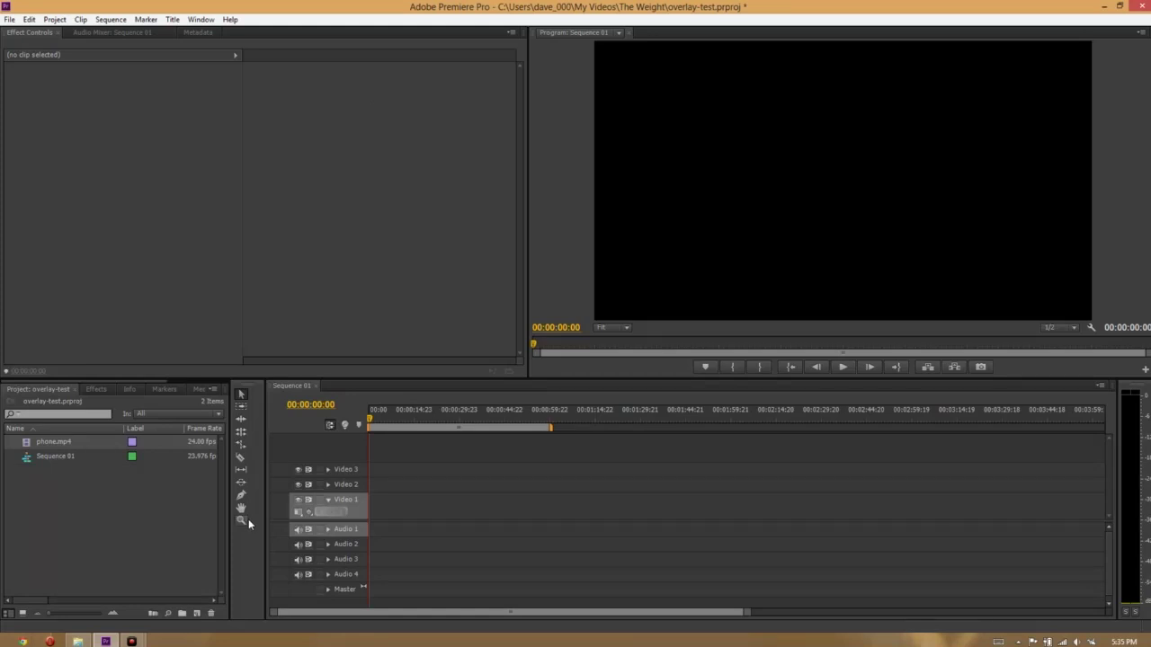
# Put phone.mp4 on Video 1 and change the sequence settings to match the clip.
pyautogui.moveTo(30, 447); pyautogui.dragTo(375, 505)
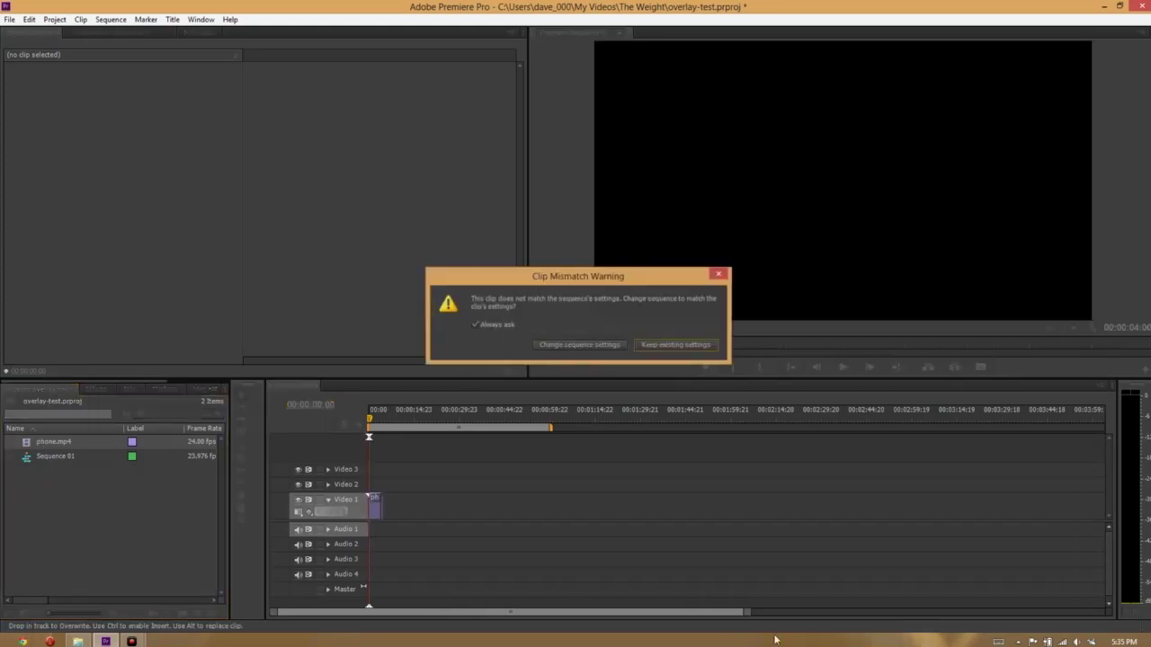
pyautogui.click(618, 348)
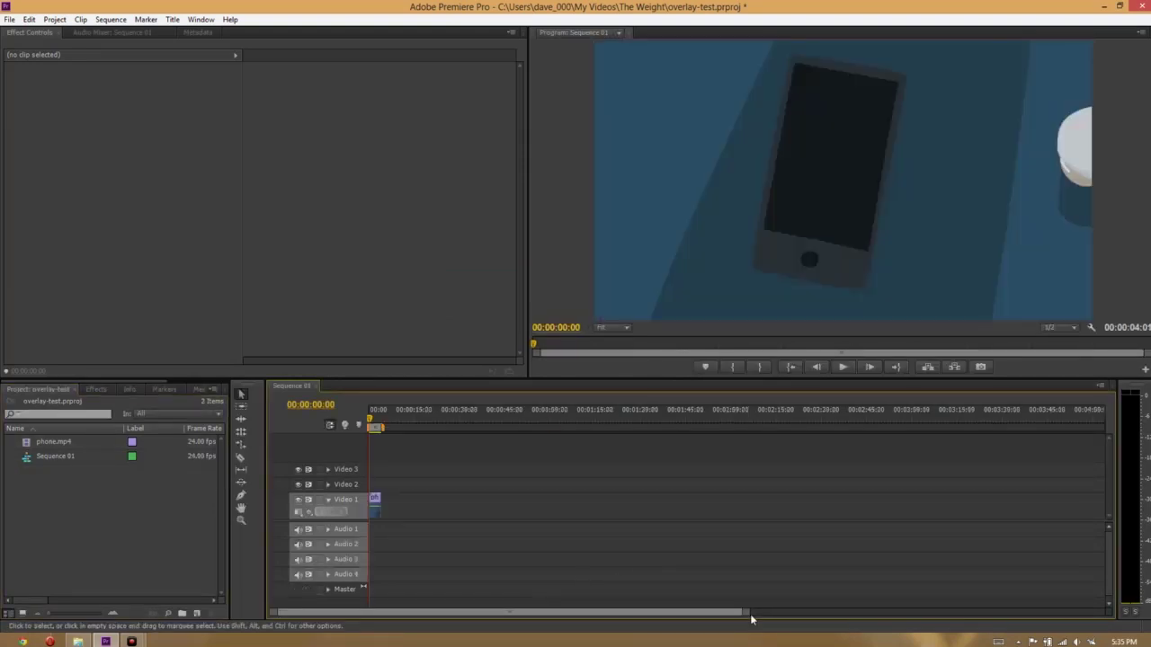
pyautogui.moveTo(746, 612); pyautogui.dragTo(309, 620)
# Play the phone clip, stop it, and scrub back to an earlier frame.
pyautogui.click(842, 368)
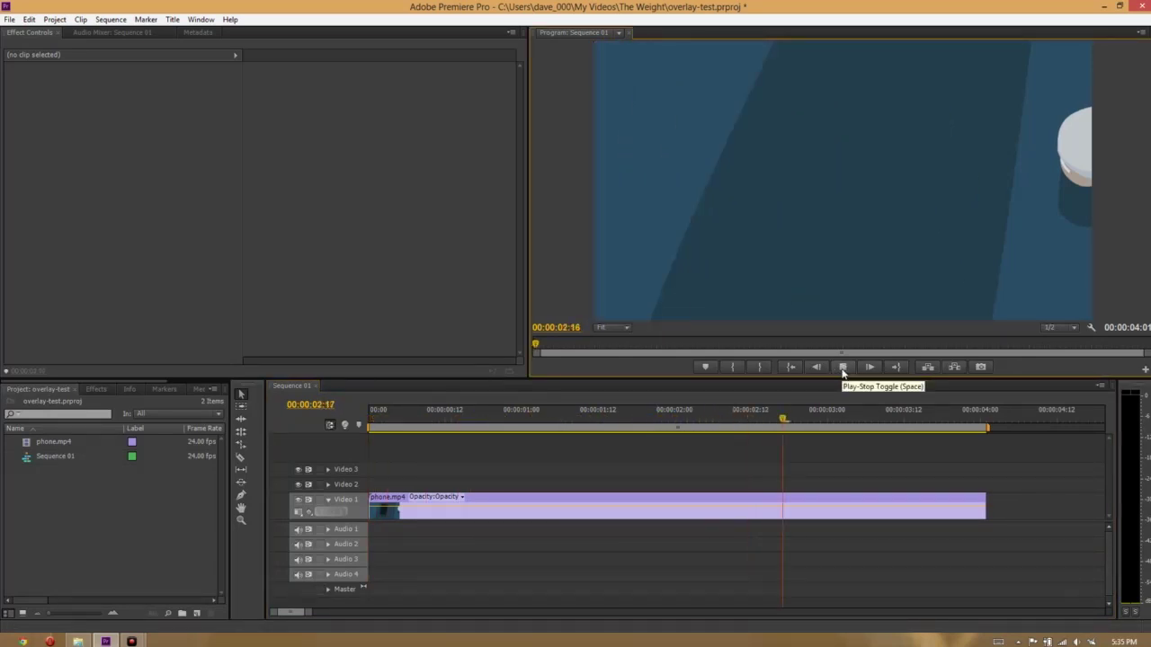
pyautogui.click(843, 368)
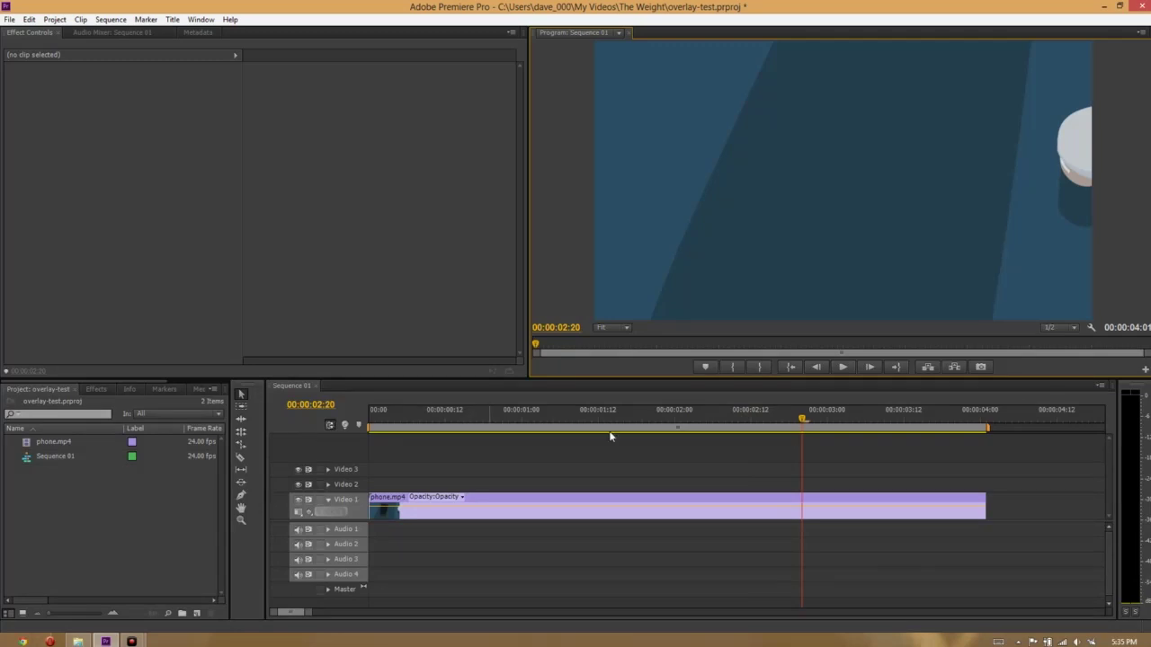
pyautogui.moveTo(610, 436); pyautogui.dragTo(550, 441)
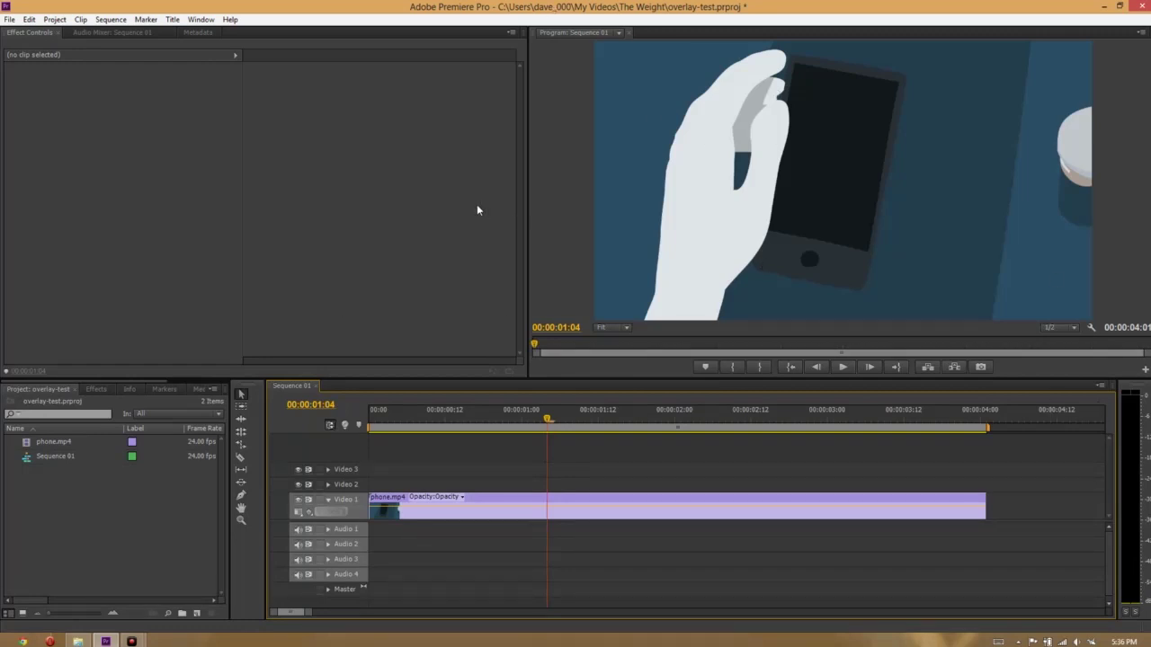
pyautogui.click(173, 21)
# Create a new default still title named 'Internal Title'.
pyautogui.moveTo(243, 39)
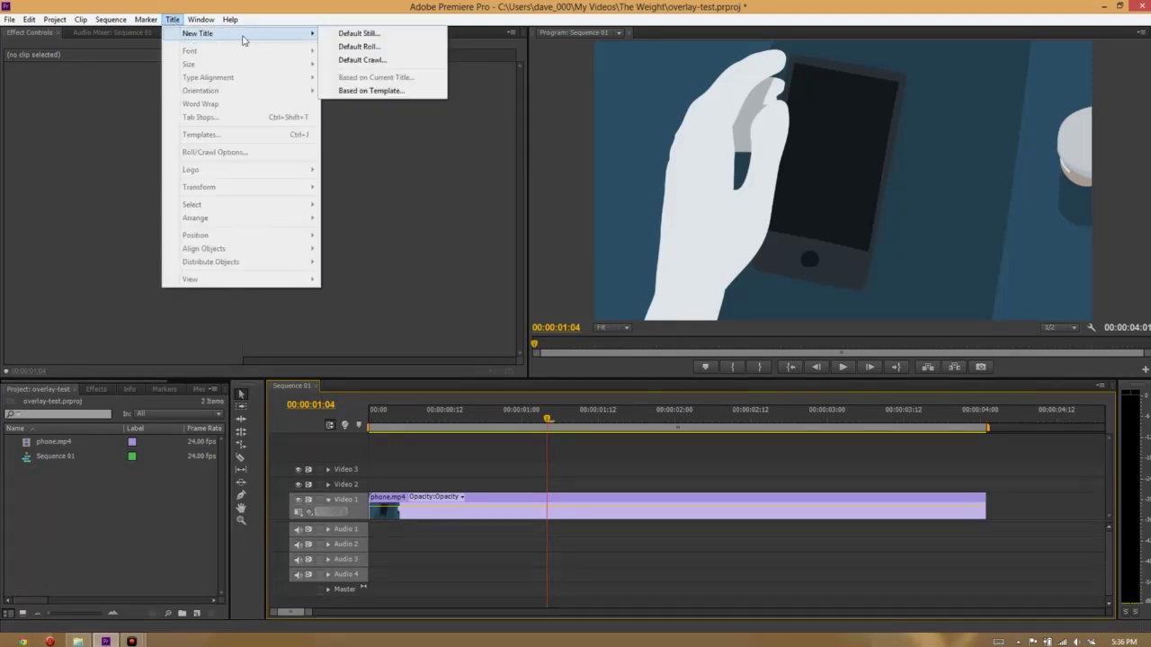
pyautogui.click(358, 36)
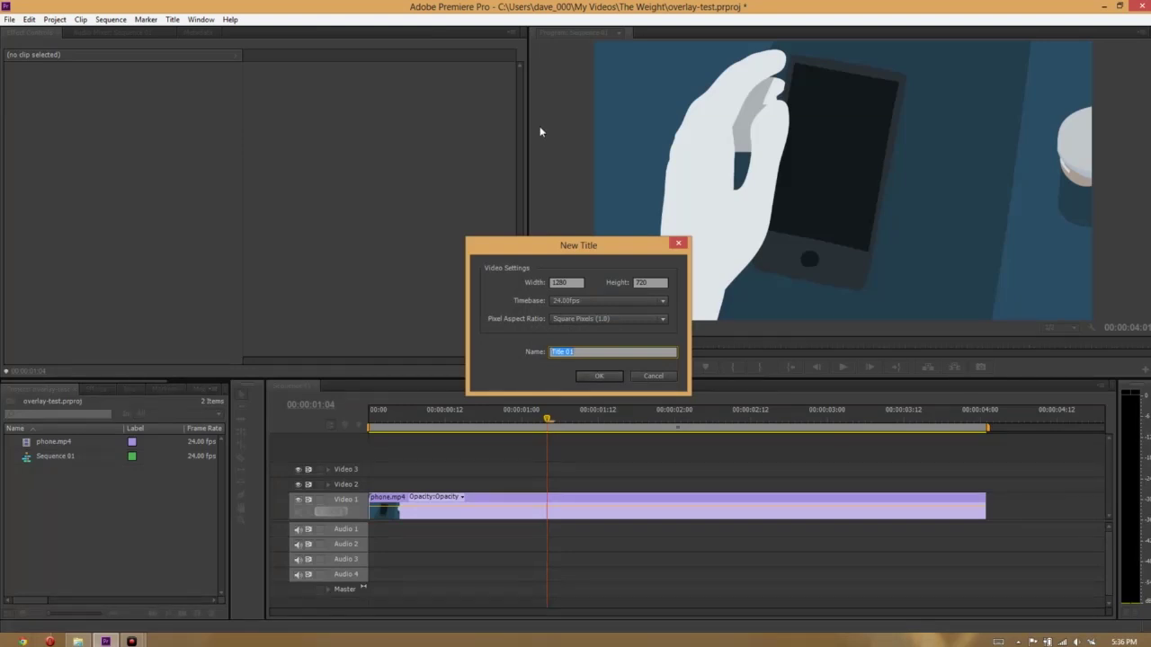
pyautogui.write('Internal Title')
pyautogui.press('Return')
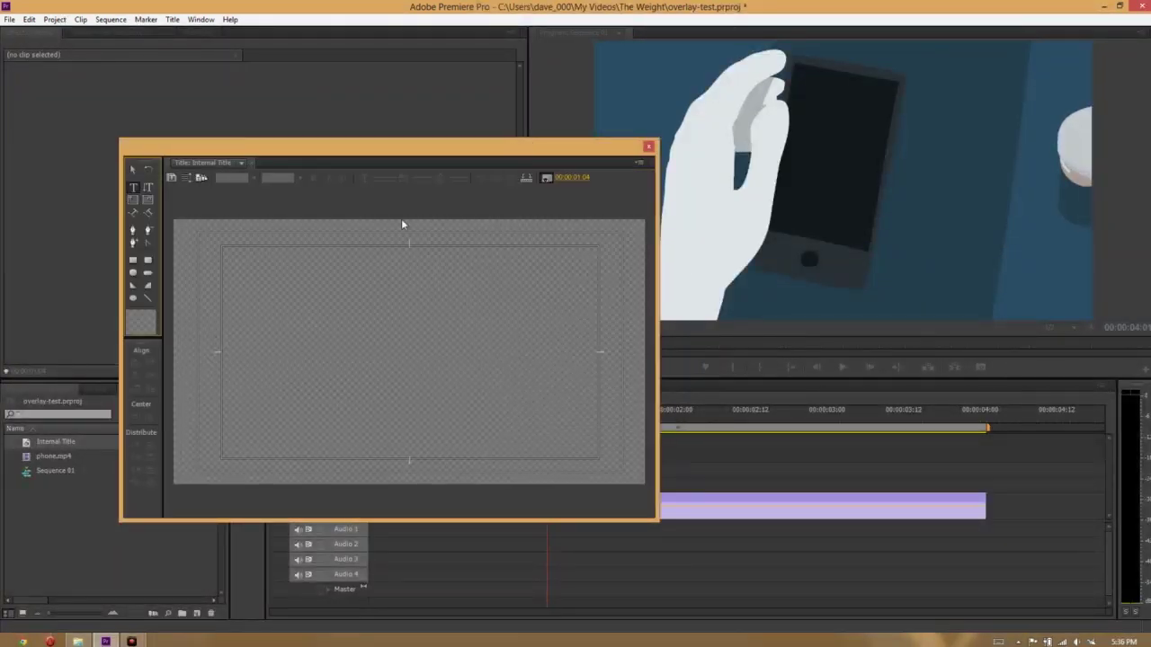
# Draw a rectangle covering the whole title frame with a Linear Gradient fill.
pyautogui.click(145, 266)
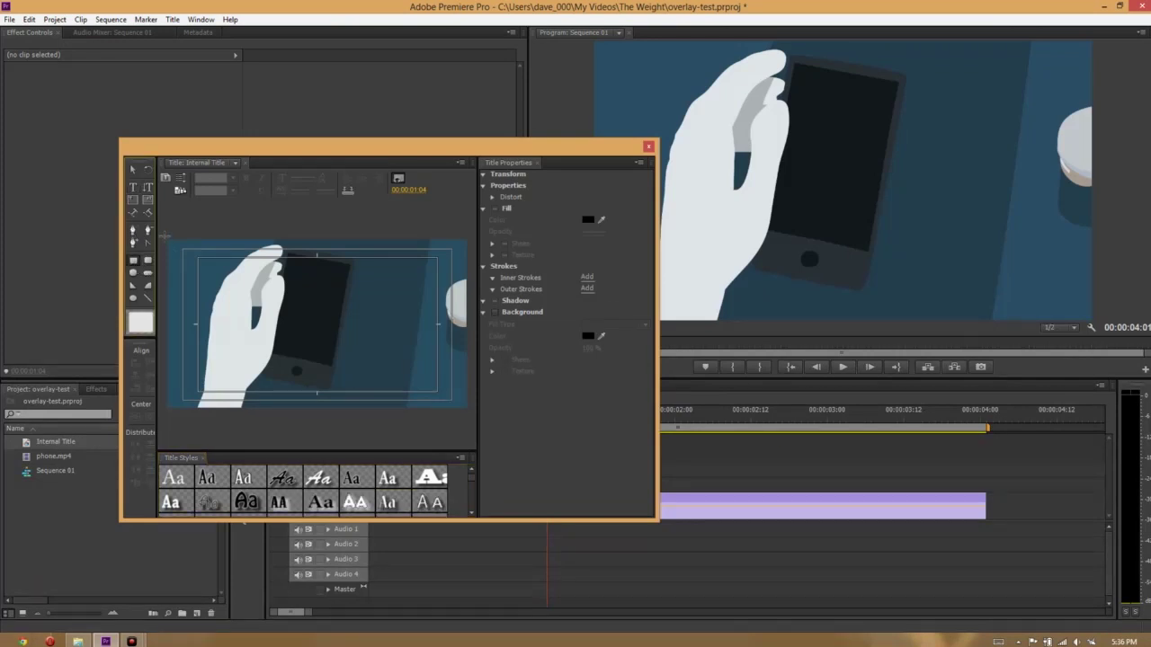
pyautogui.moveTo(165, 235)
pyautogui.mouseDown()
pyautogui.moveTo(320, 358)
pyautogui.moveTo(475, 413)
pyautogui.mouseUp()
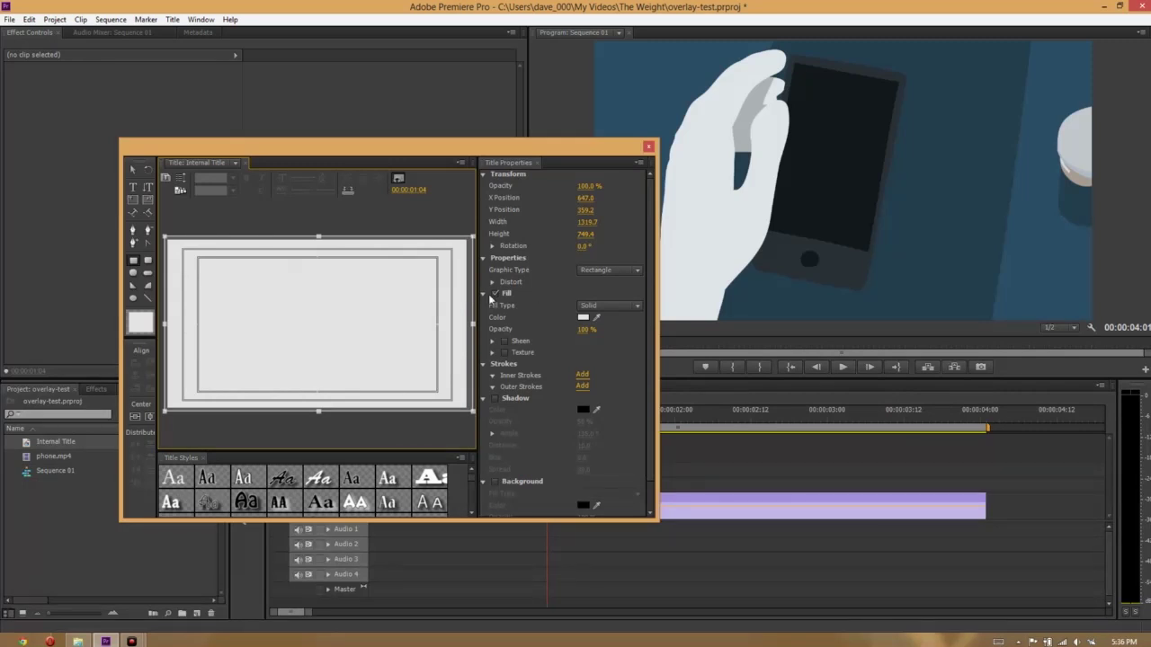
pyautogui.click(595, 308)
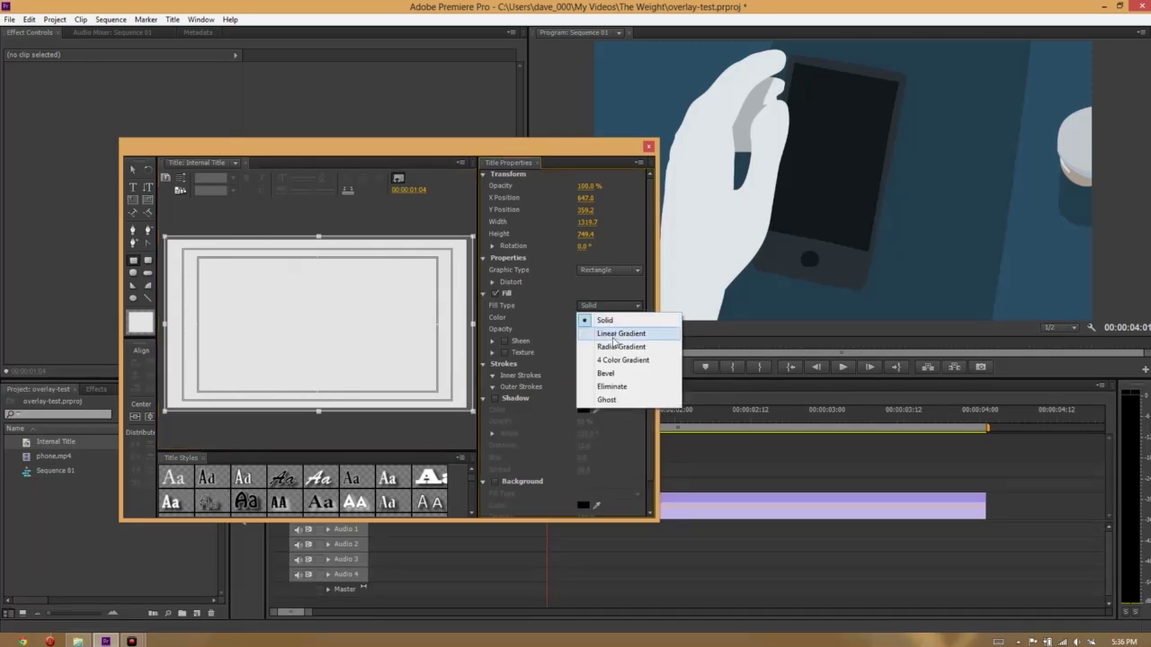
pyautogui.click(590, 333)
# Colour the first gradient stop green and the second stop dark navy-purple.
pyautogui.moveTo(596, 331); pyautogui.dragTo(582, 329)
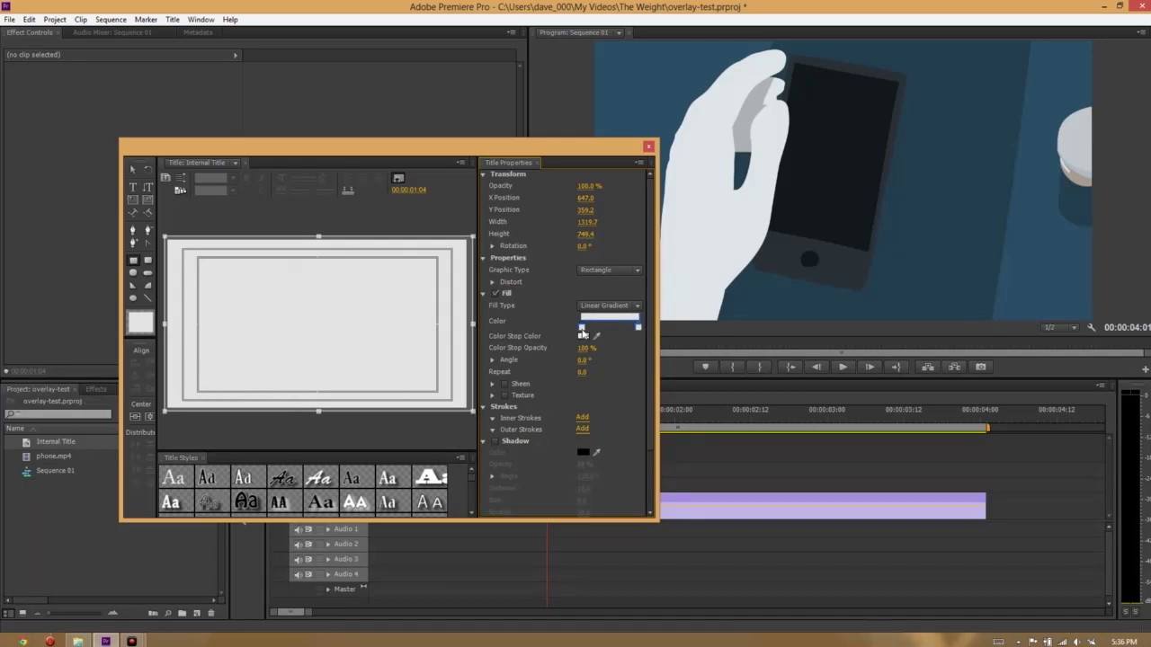
pyautogui.doubleClick(582, 327)
pyautogui.moveTo(613, 399); pyautogui.dragTo(612, 387)
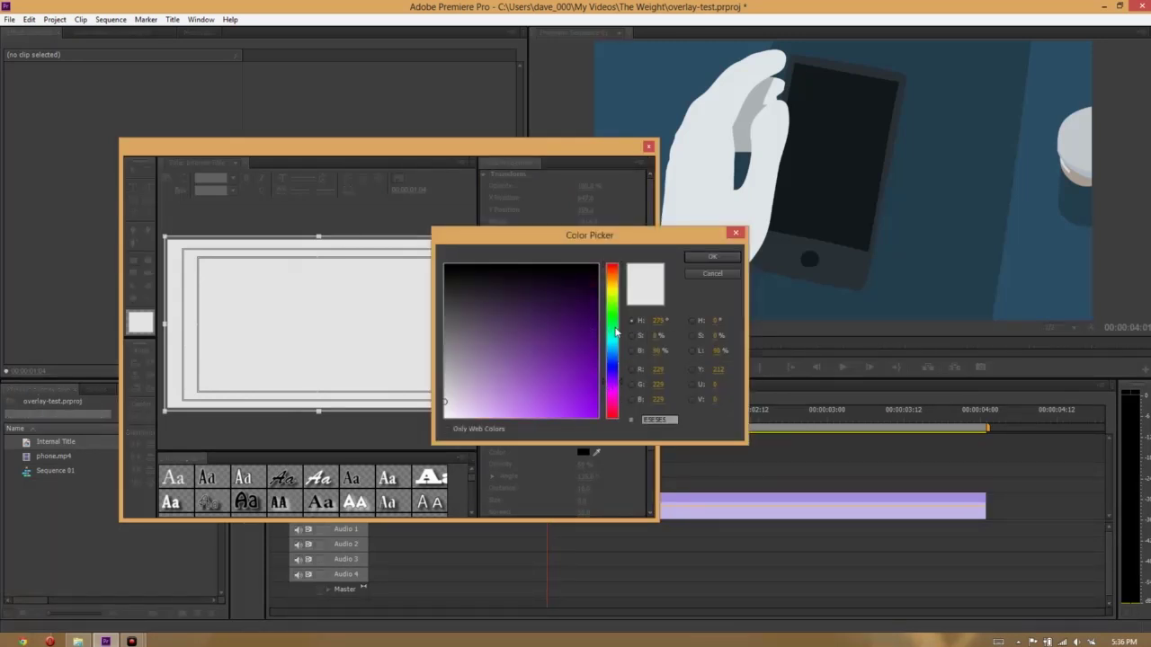
pyautogui.moveTo(613, 346)
pyautogui.mouseDown()
pyautogui.moveTo(613, 332)
pyautogui.moveTo(585, 327)
pyautogui.moveTo(613, 324)
pyautogui.mouseUp()
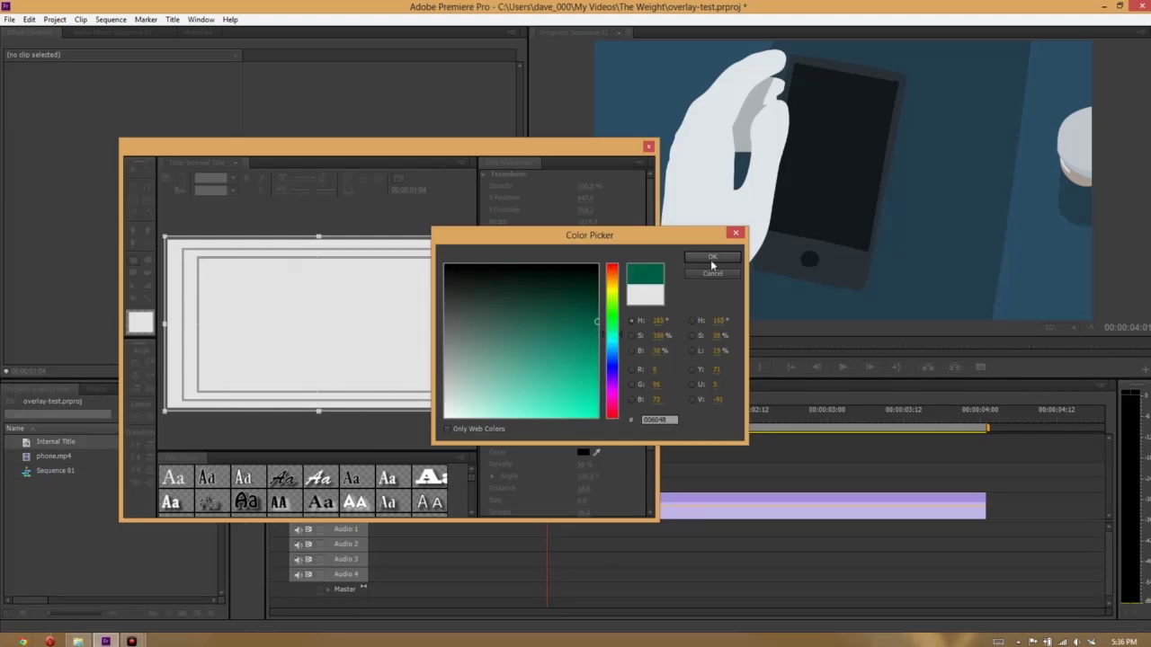
pyautogui.click(712, 258)
pyautogui.doubleClick(681, 303)
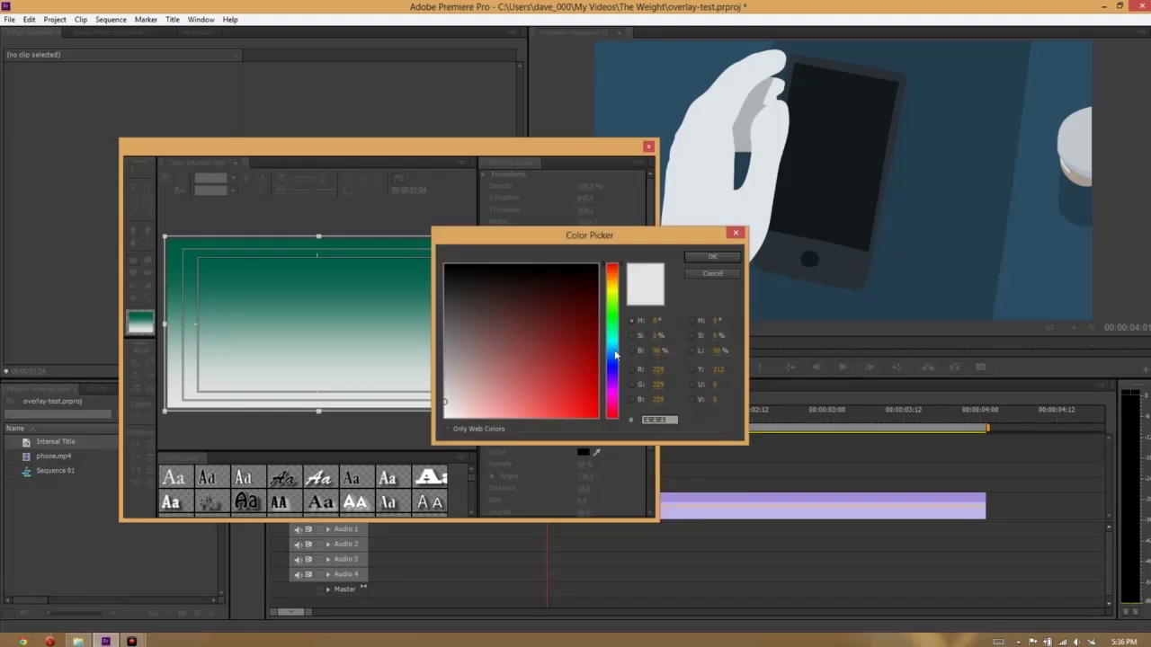
pyautogui.moveTo(615, 355); pyautogui.dragTo(613, 381)
pyautogui.moveTo(584, 308); pyautogui.dragTo(606, 309)
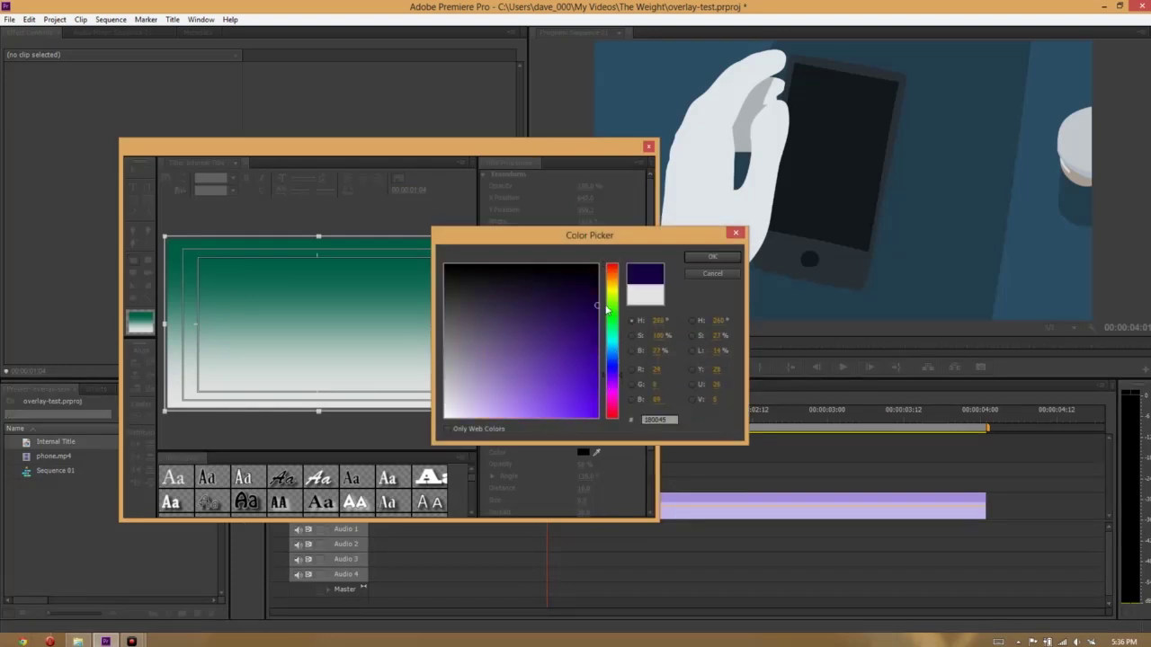
pyautogui.click(711, 259)
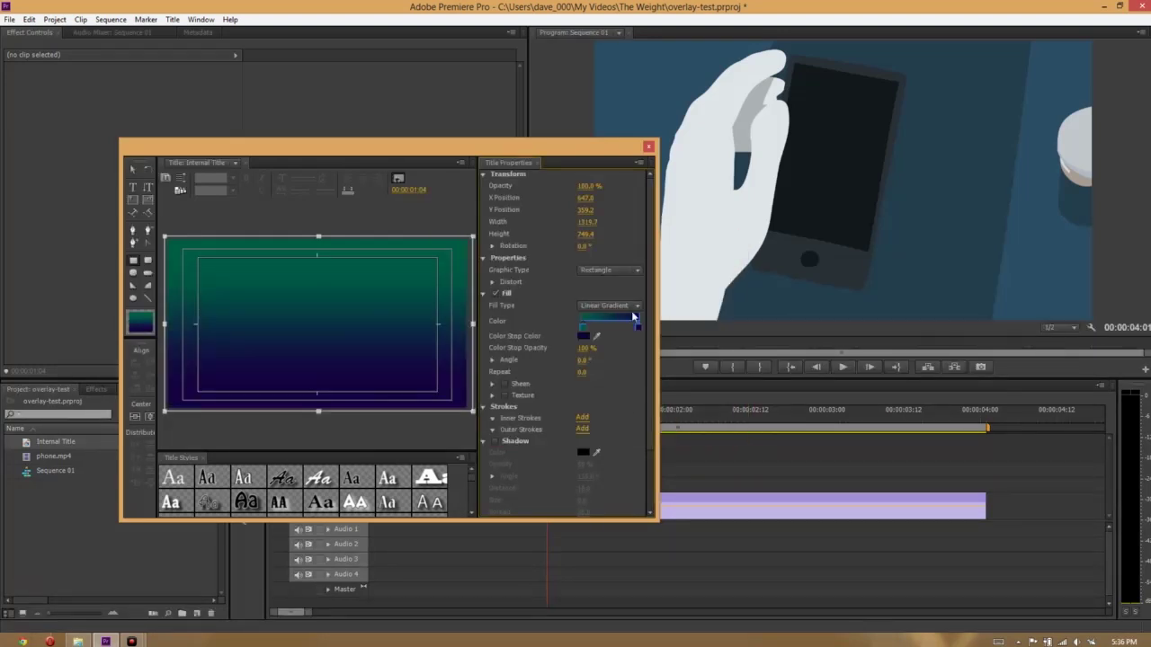
# Place Internal Title on Video 2 above phone.mp4 and select the clip.
pyautogui.click(648, 146)
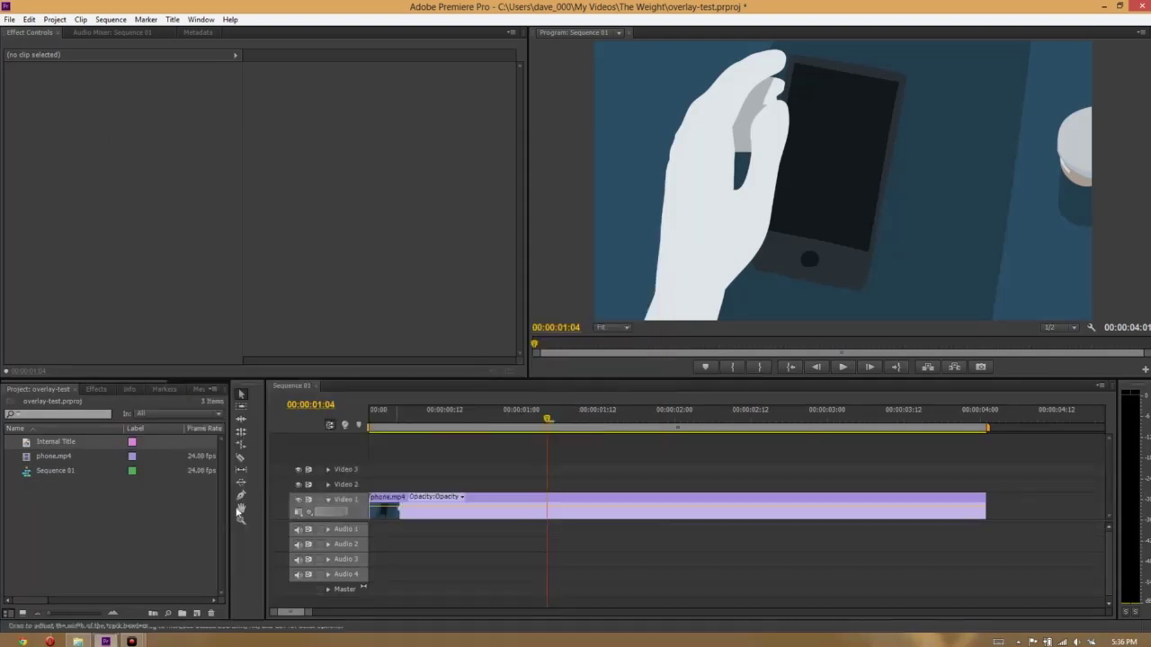
pyautogui.moveTo(26, 444); pyautogui.dragTo(373, 493)
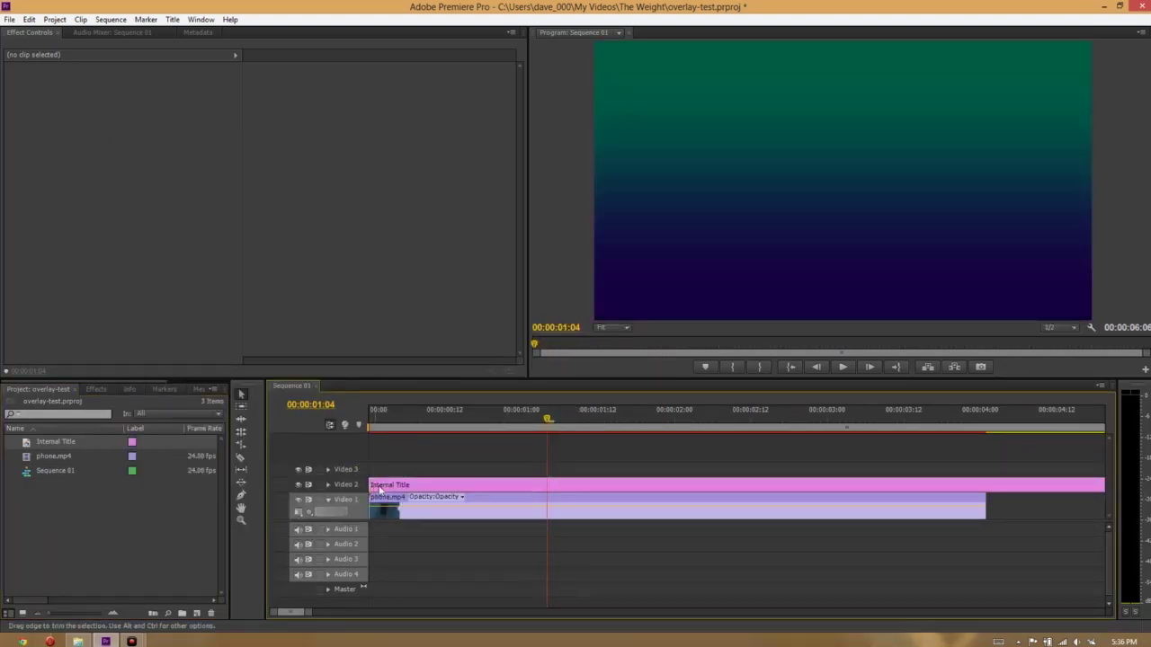
pyautogui.moveTo(310, 615); pyautogui.dragTo(334, 616)
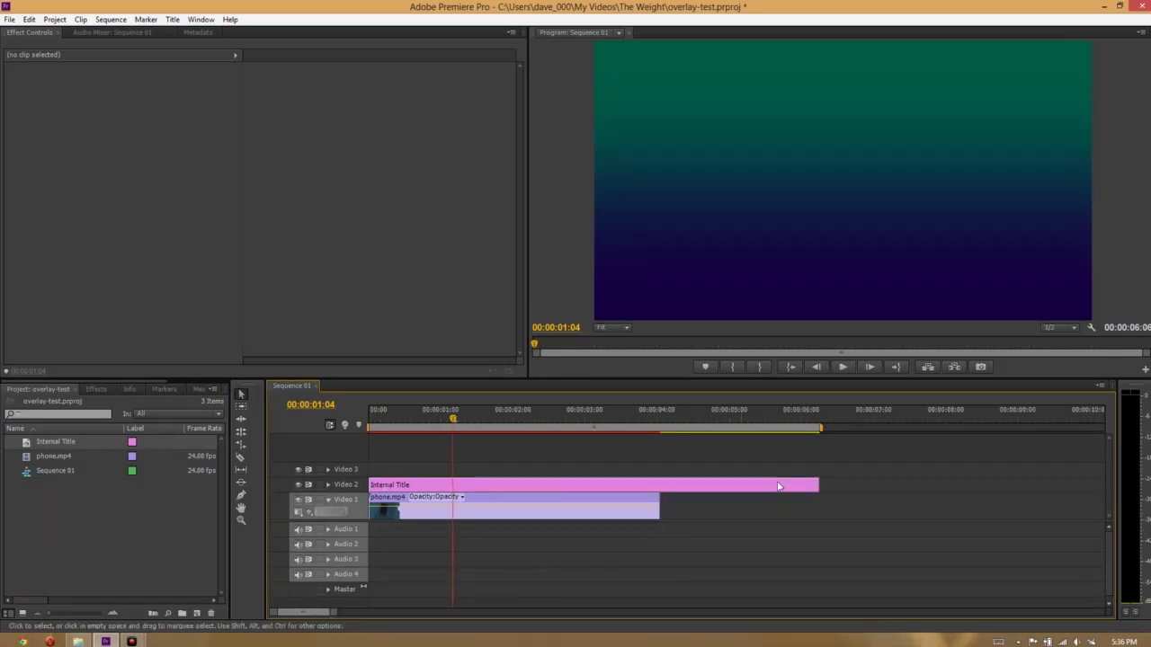
pyautogui.moveTo(820, 485); pyautogui.dragTo(662, 490)
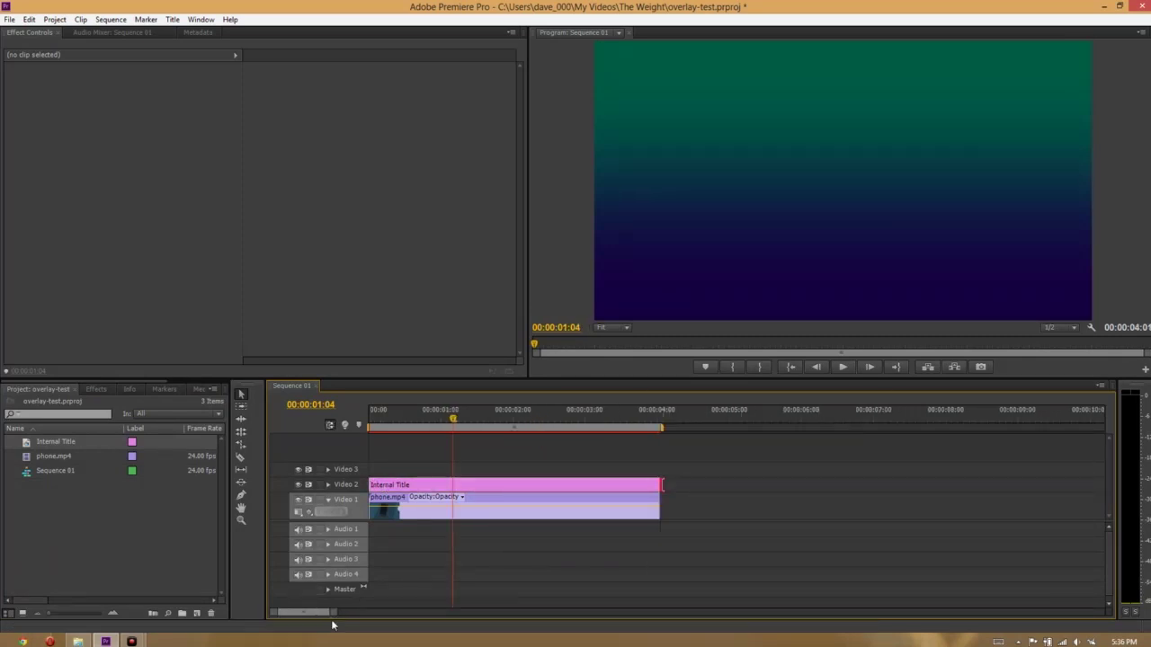
pyautogui.moveTo(335, 616); pyautogui.dragTo(239, 626)
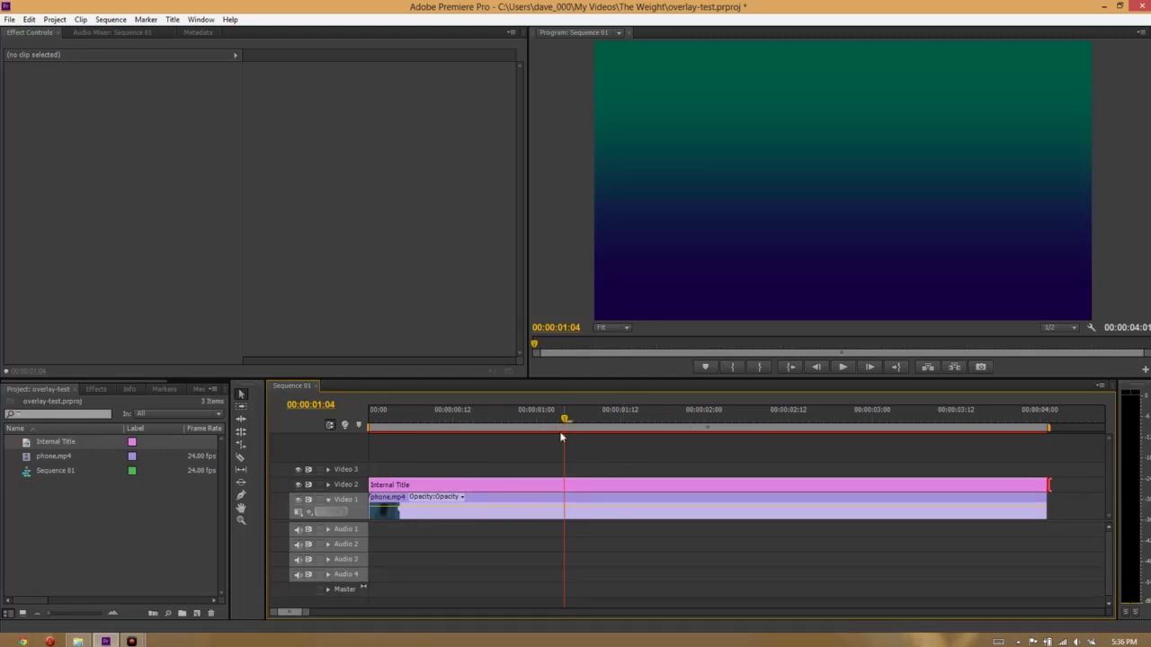
pyautogui.press('Home')
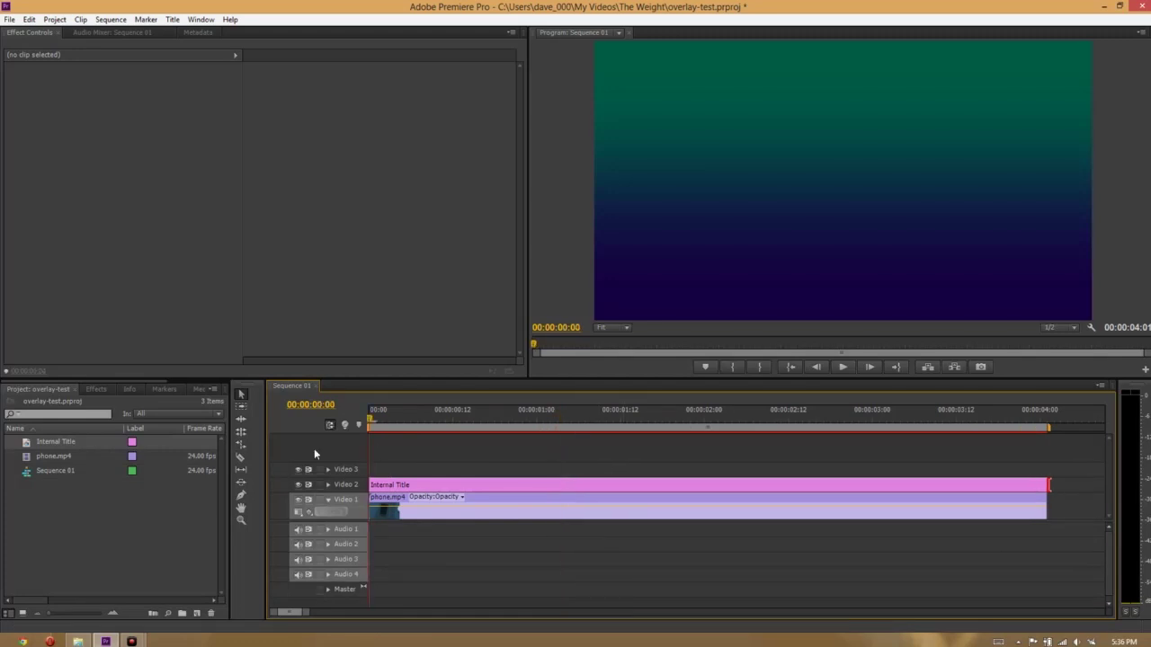
pyautogui.click(418, 490)
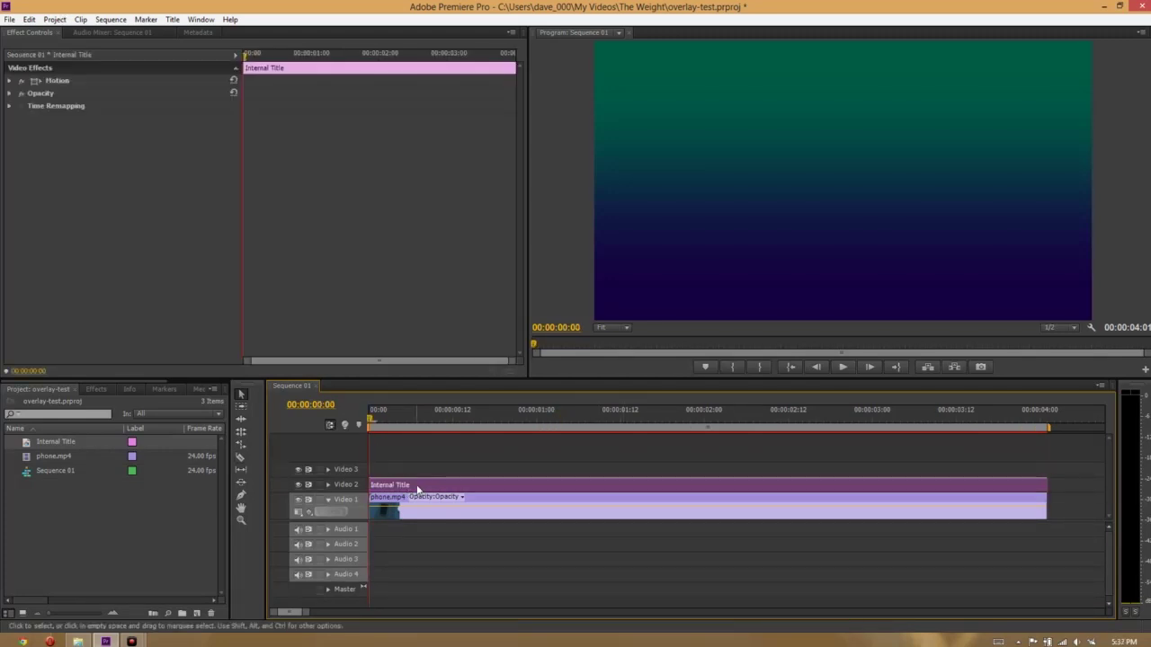
# Try the Overlay, Hard Light and Soft Light blend modes, settling on Overlay.
pyautogui.click(8, 95)
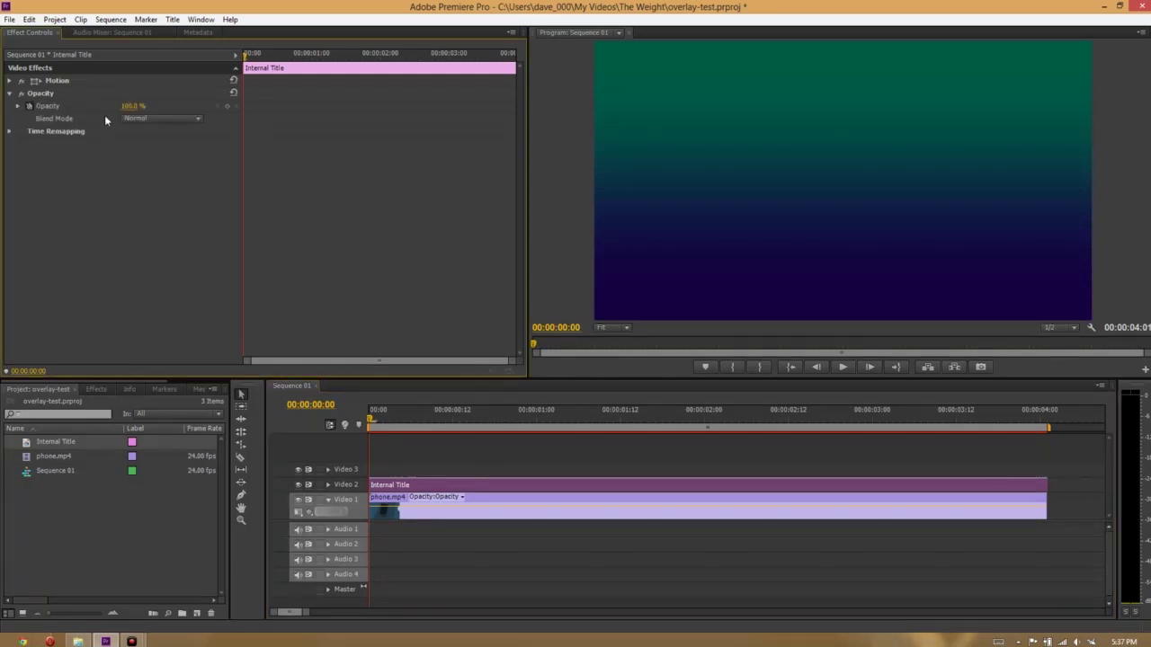
pyautogui.click(131, 120)
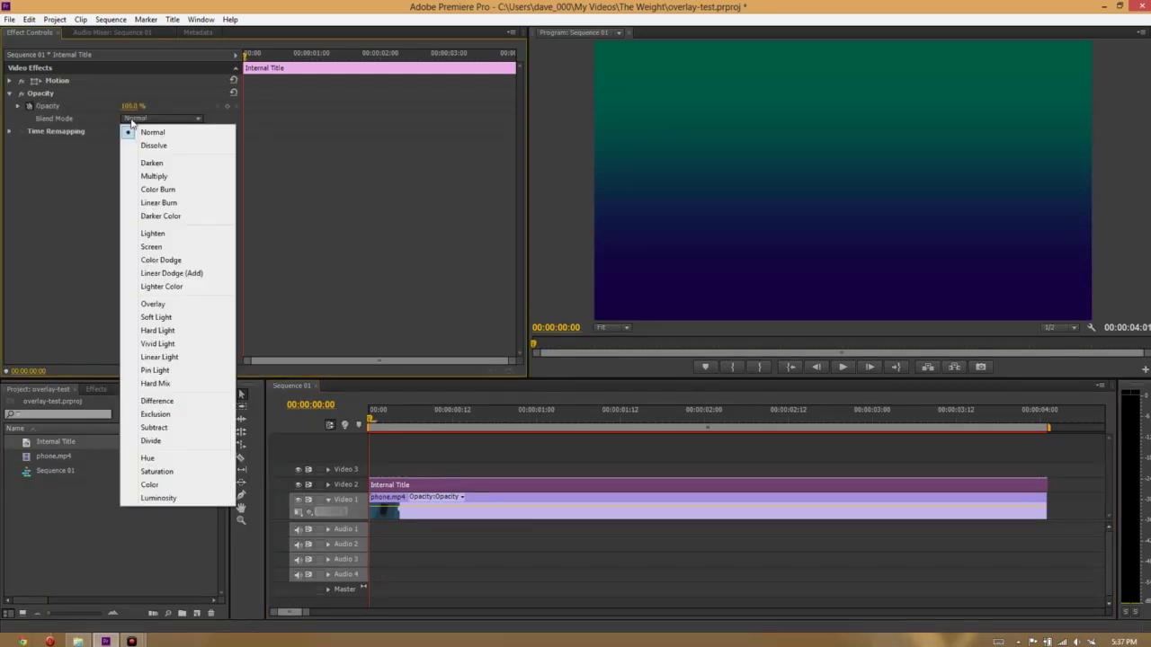
pyautogui.click(186, 309)
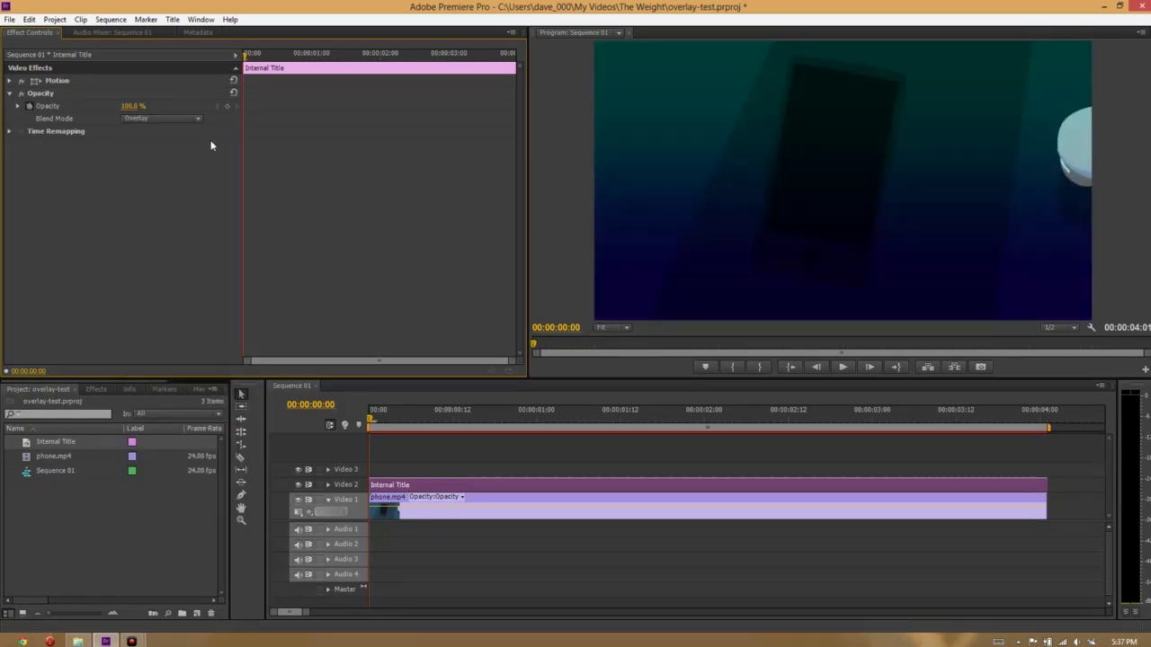
pyautogui.click(175, 117)
pyautogui.click(184, 330)
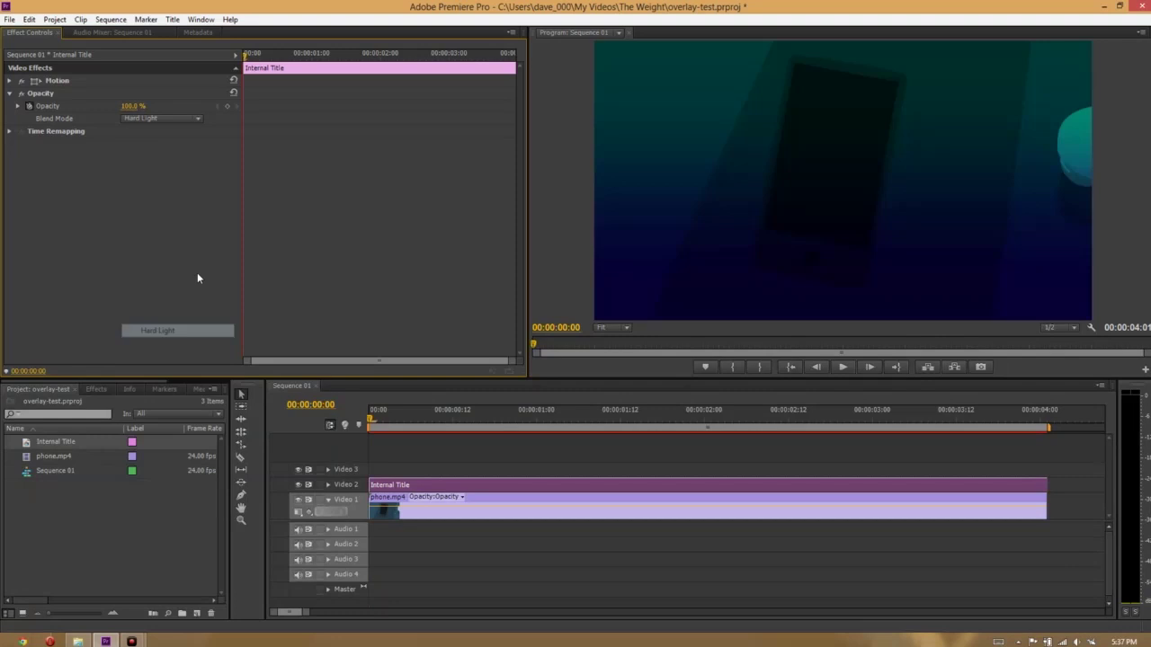
pyautogui.click(144, 118)
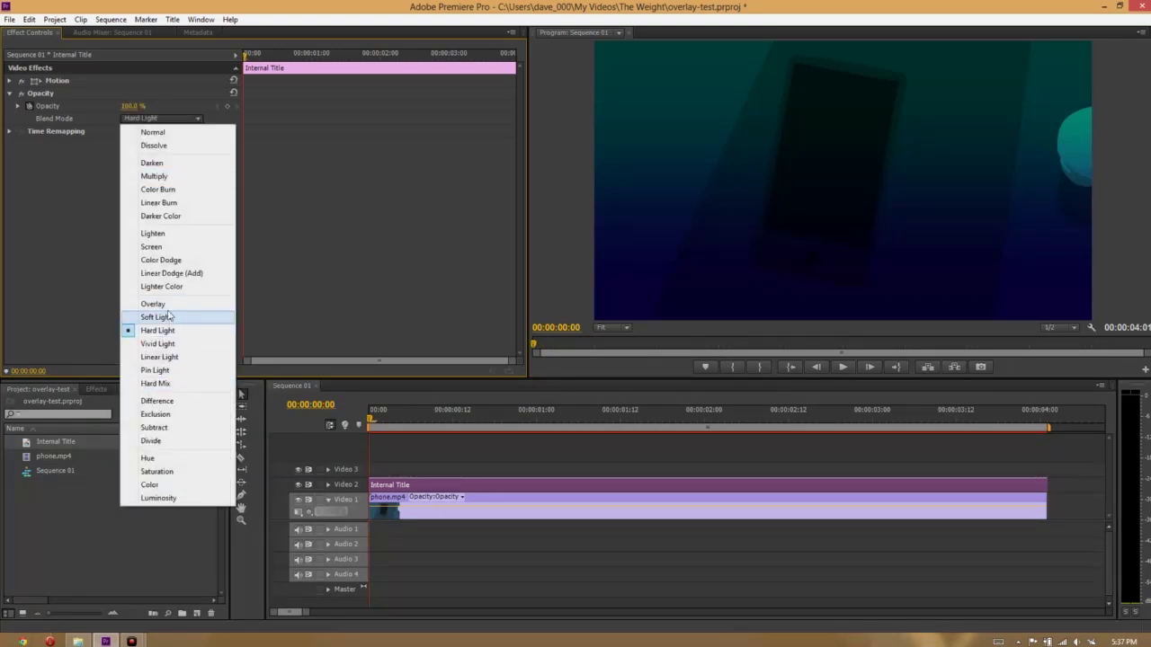
pyautogui.click(156, 317)
pyautogui.click(137, 118)
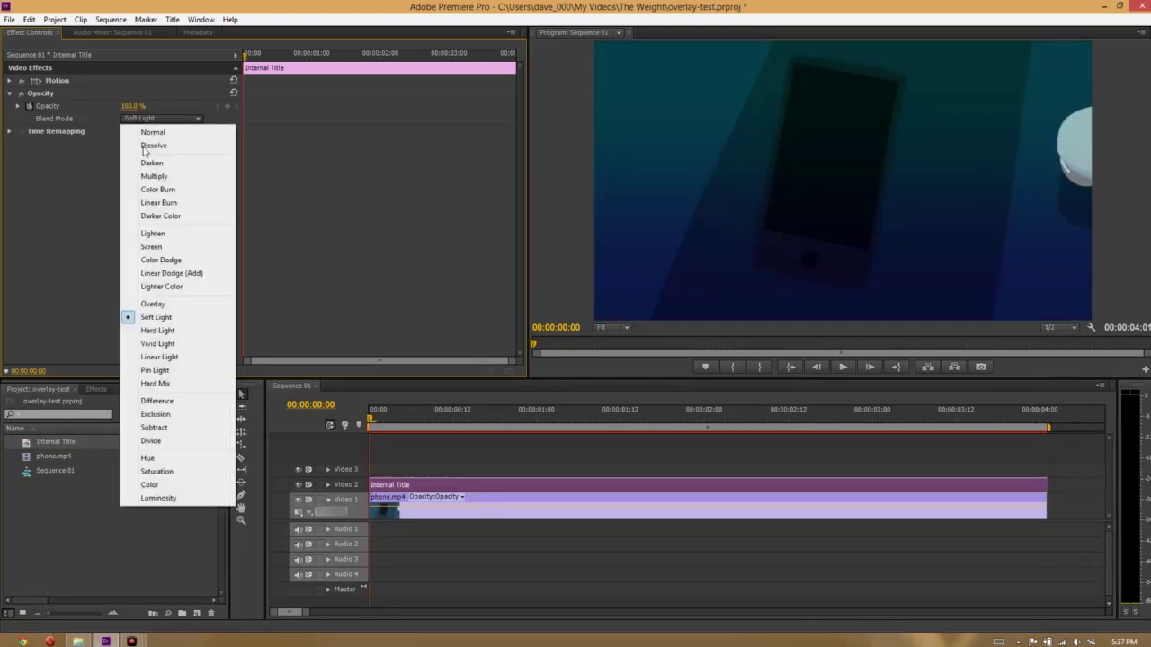
pyautogui.click(158, 304)
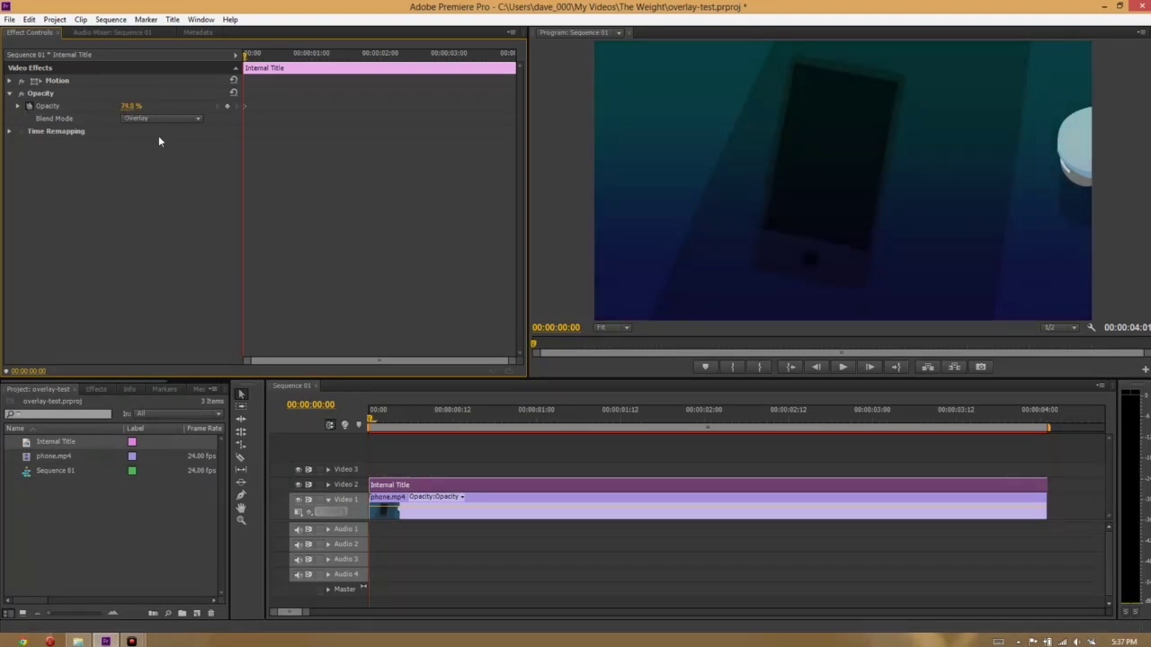
# Turn off opacity keyframing, confirm removing the keyframes, and preview the blended overlay.
pyautogui.click(29, 106)
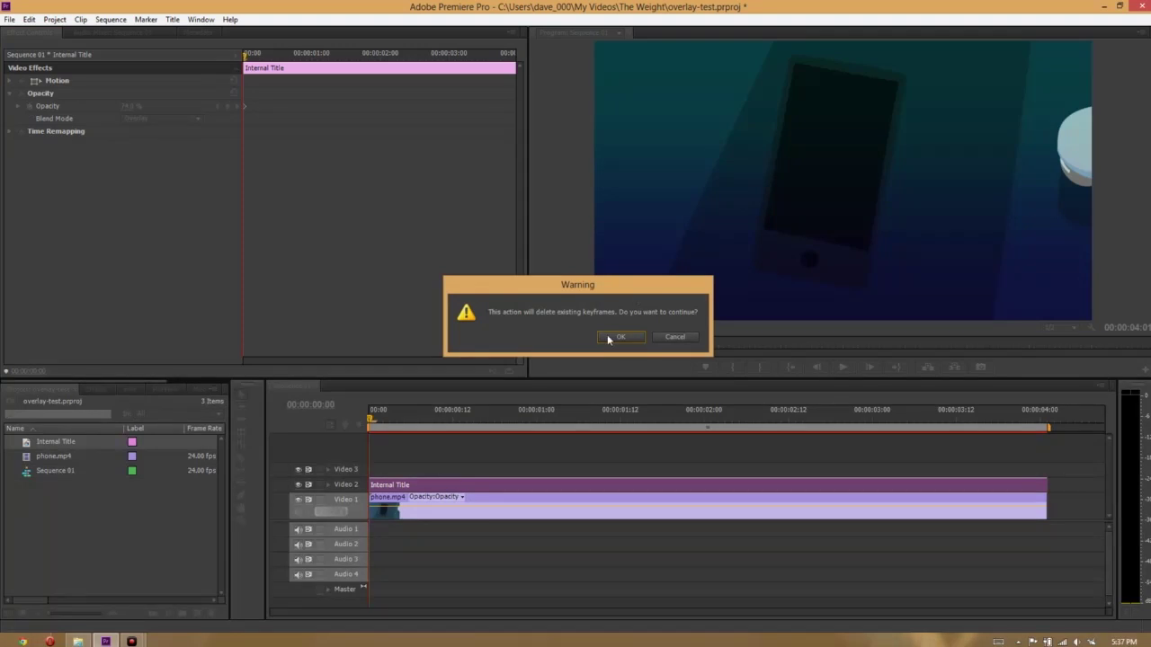
pyautogui.click(617, 337)
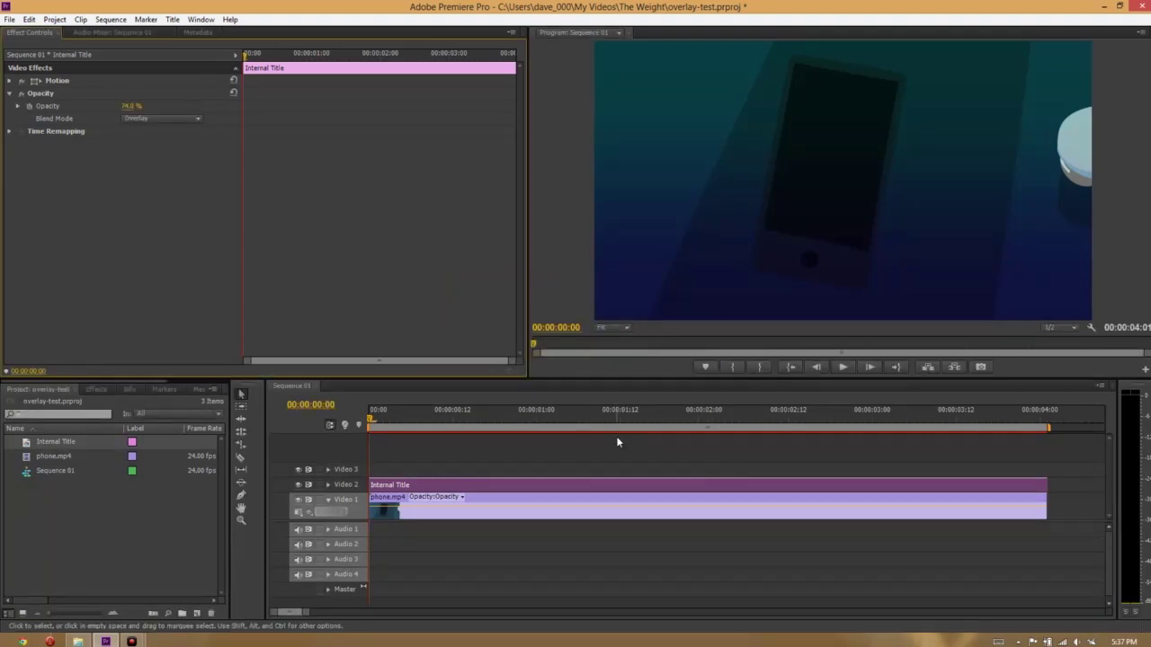
pyautogui.moveTo(377, 428); pyautogui.dragTo(824, 424)
pyautogui.press('j')
pyautogui.press('j')
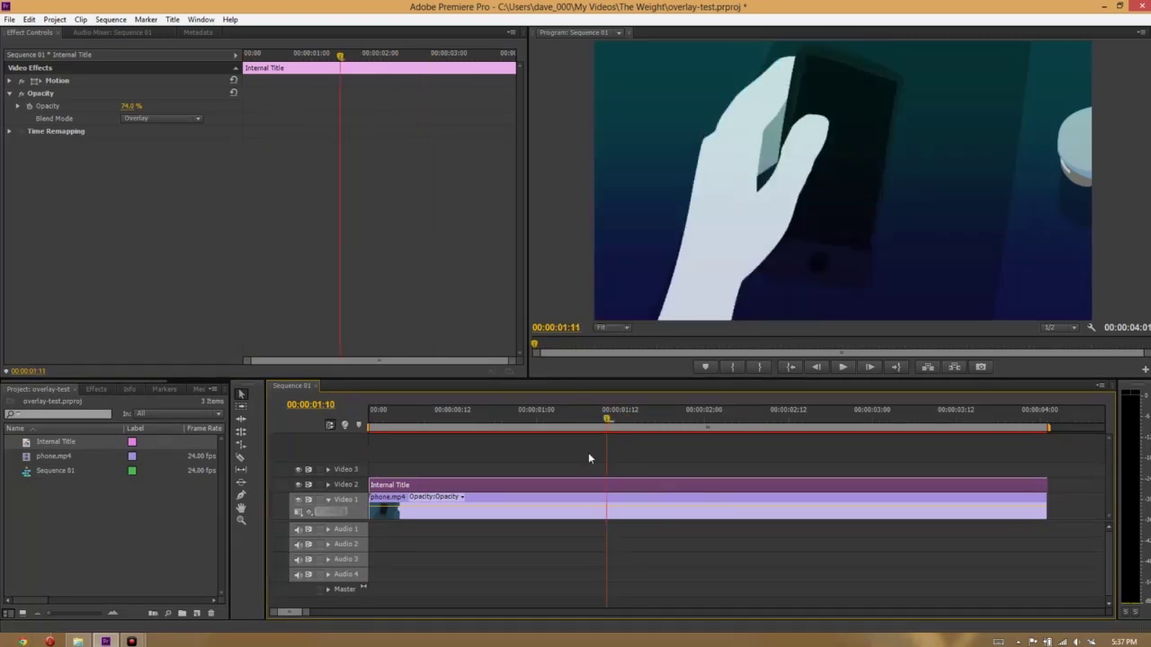
# Apply the Noise effect, found by searching 'noi', to Internal Title with 6.0% Amount of Noise.
pyautogui.click(97, 389)
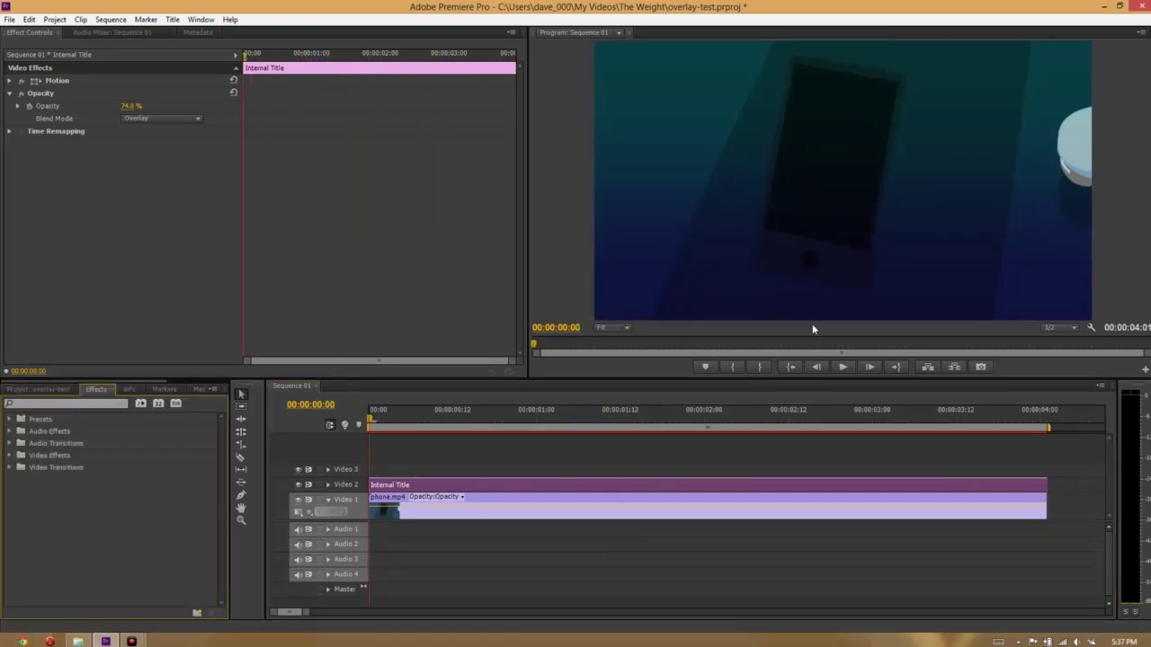
pyautogui.click(62, 403)
pyautogui.write('noi')
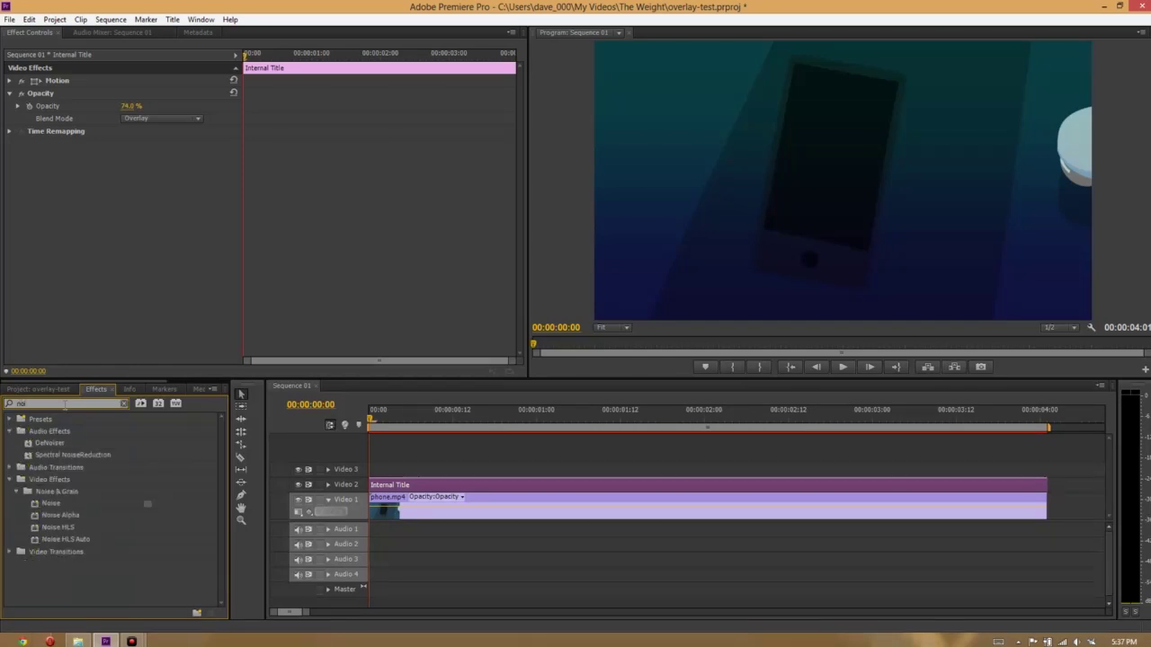
pyautogui.moveTo(50, 504); pyautogui.dragTo(45, 162)
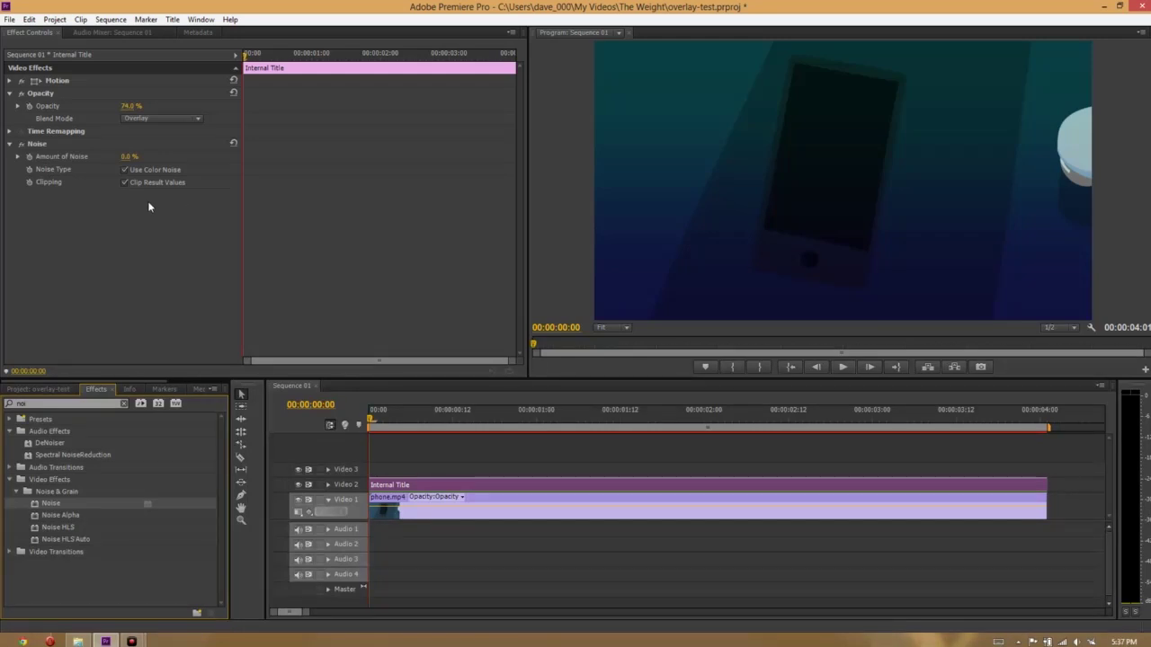
pyautogui.moveTo(122, 158); pyautogui.dragTo(128, 158)
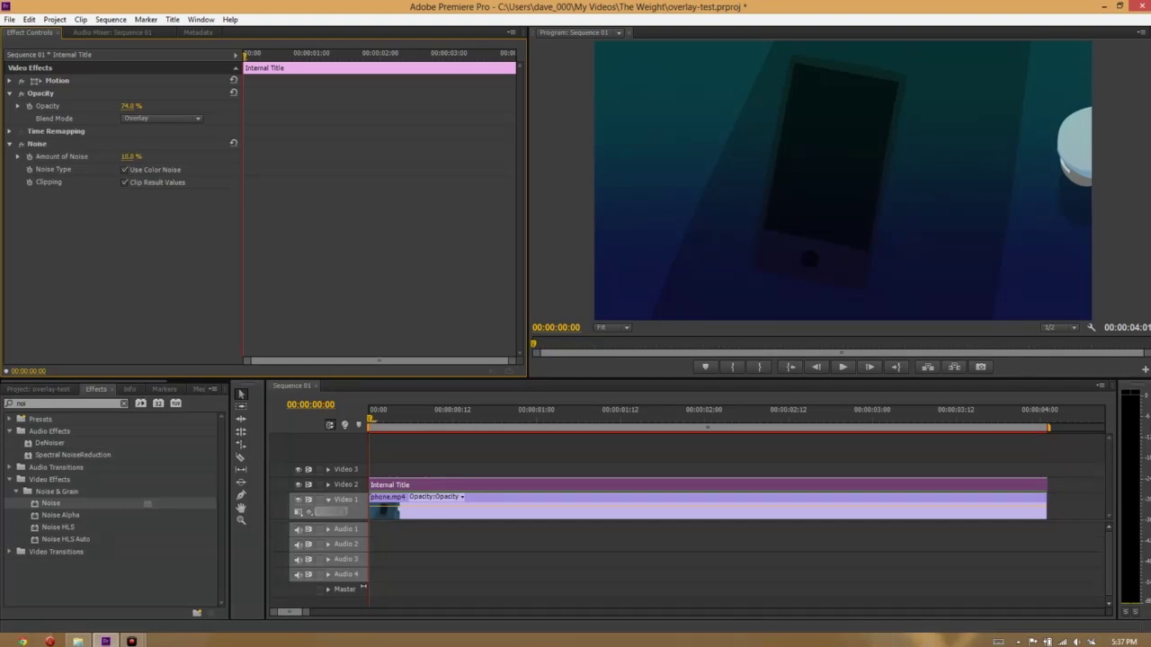
# Scrub through the sequence to preview the noisy overlay where the hand appears.
pyautogui.moveTo(385, 426); pyautogui.dragTo(489, 428)
pyautogui.click(133, 229)
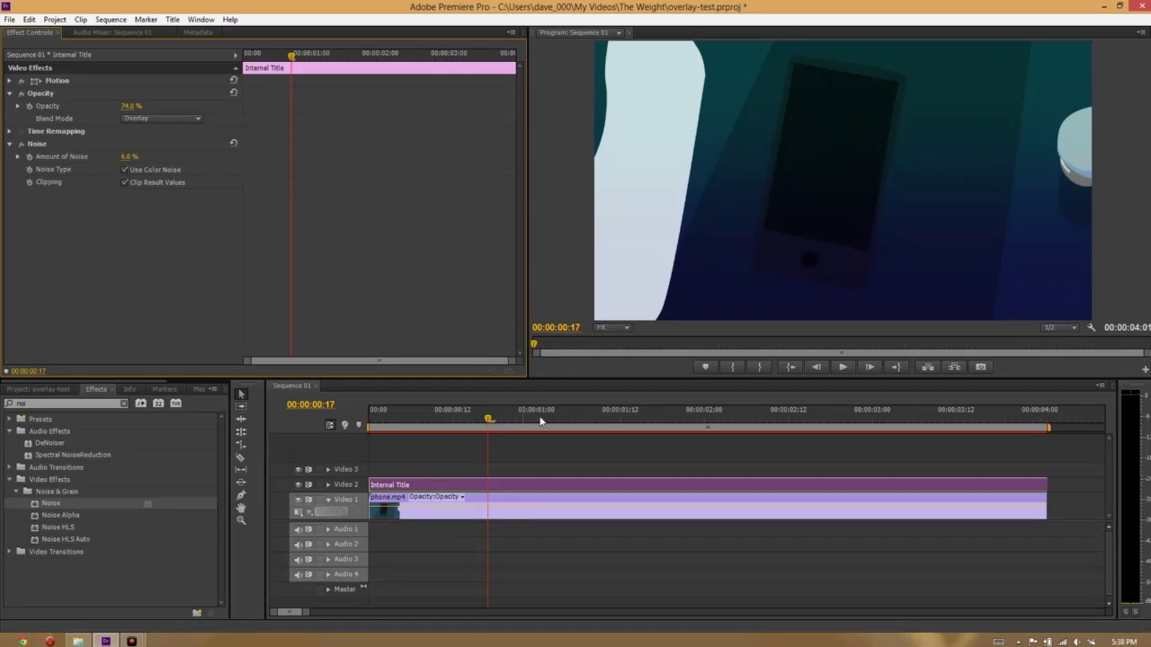
pyautogui.click(334, 440)
pyautogui.press('Home')
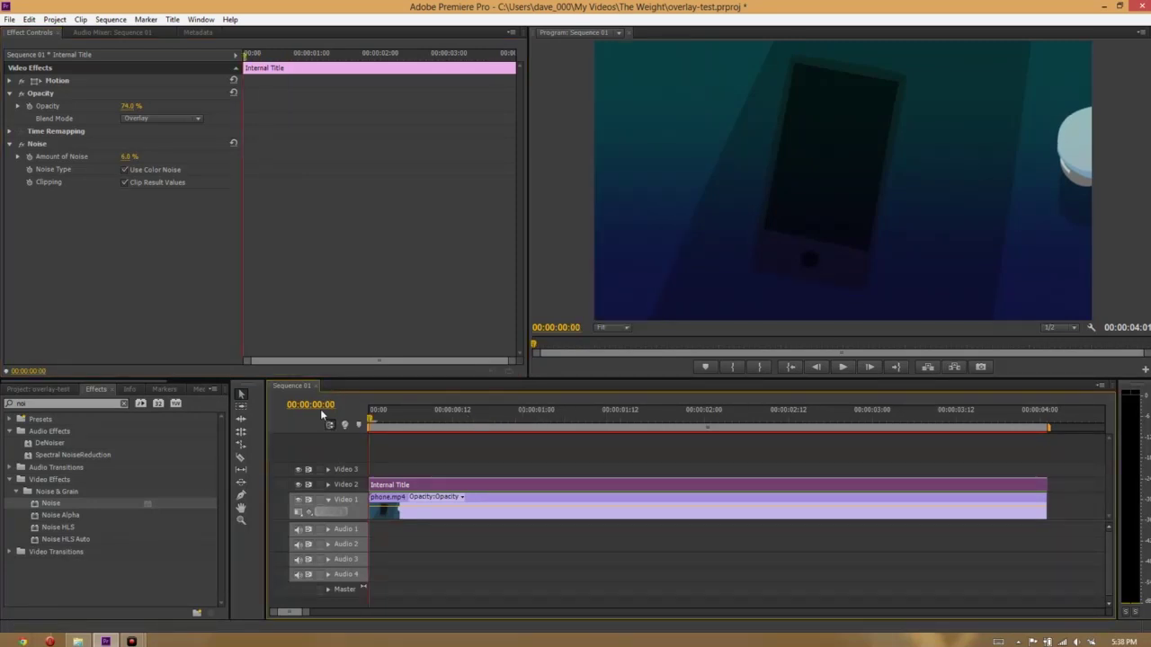
pyautogui.moveTo(454, 421); pyautogui.dragTo(531, 422)
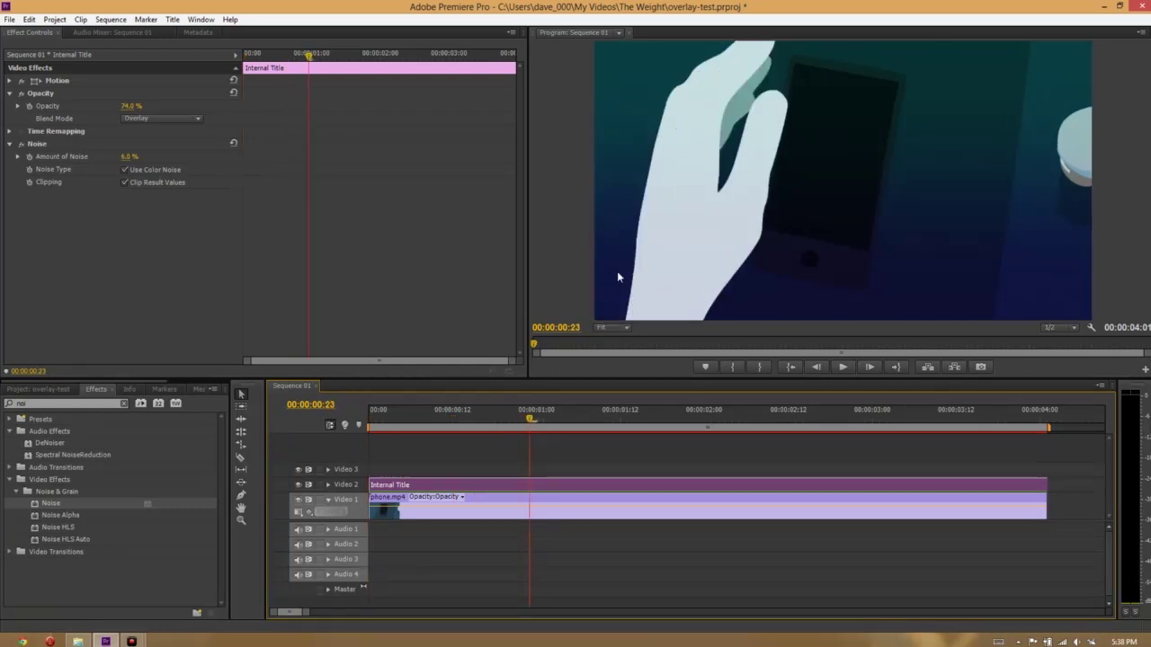
# Move Internal Title up to Video 3 and paste a copy of phone.mp4 onto Video 2.
pyautogui.moveTo(394, 490); pyautogui.dragTo(405, 469)
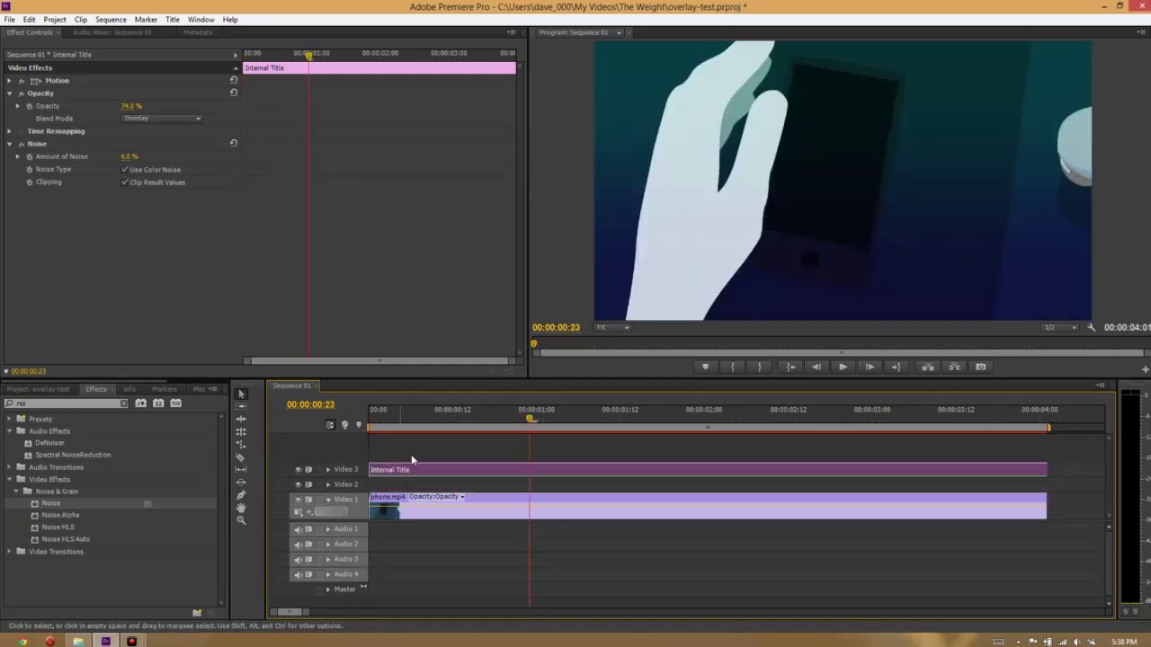
pyautogui.moveTo(488, 410); pyautogui.dragTo(627, 458)
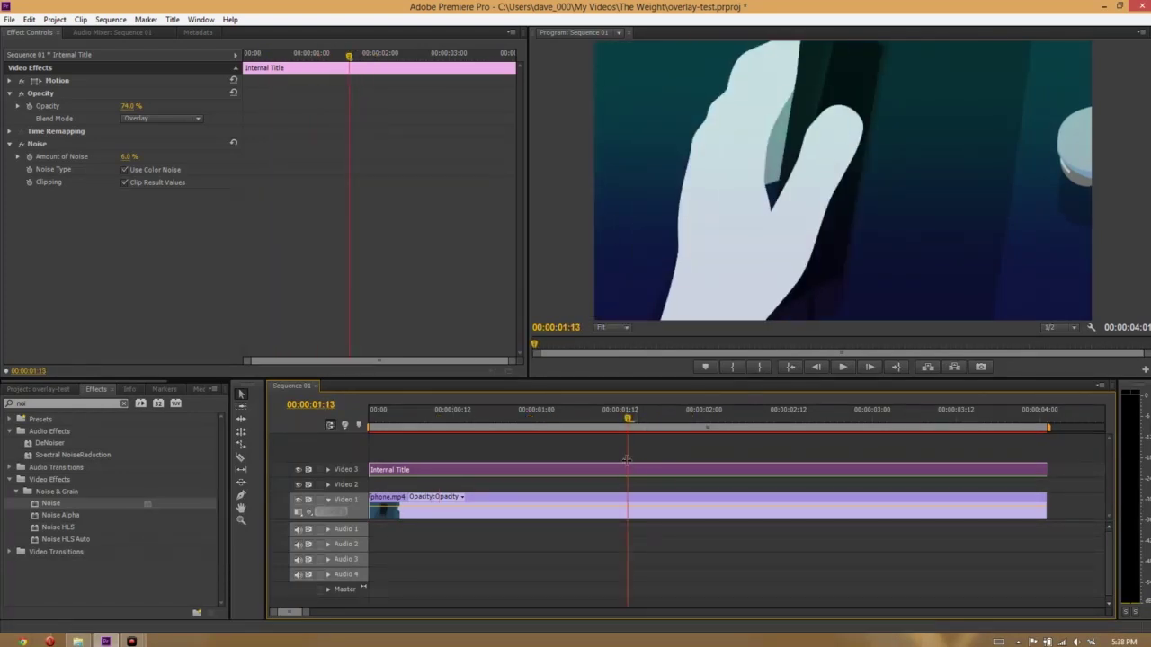
pyautogui.click(387, 501)
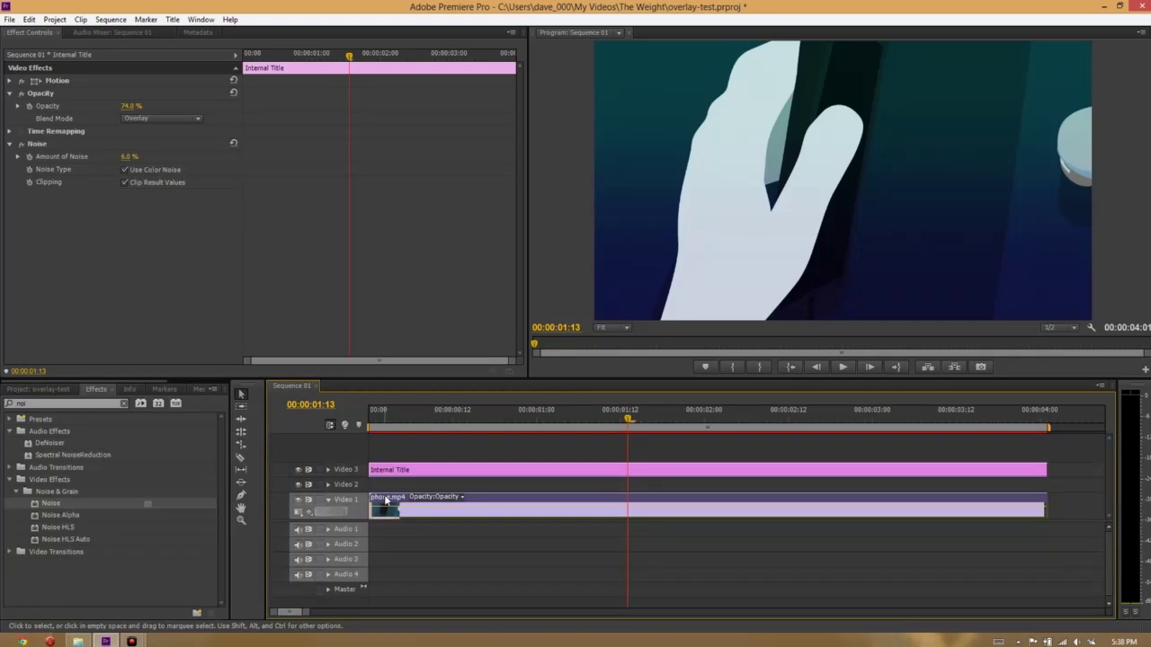
pyautogui.rightClick(498, 502)
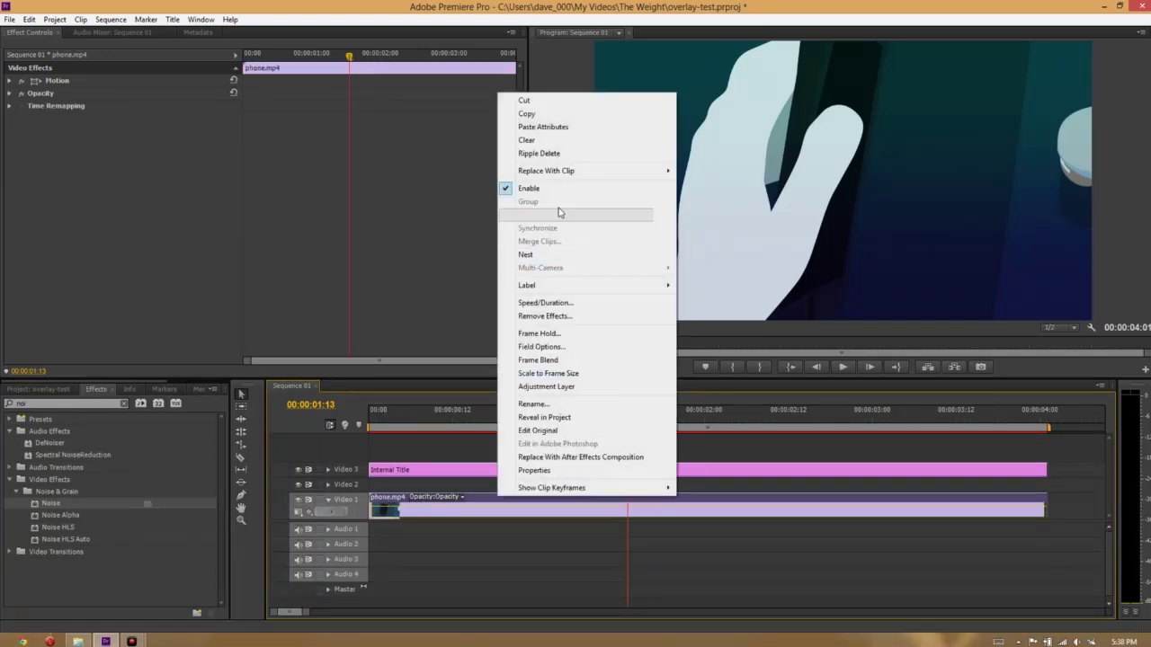
pyautogui.click(539, 113)
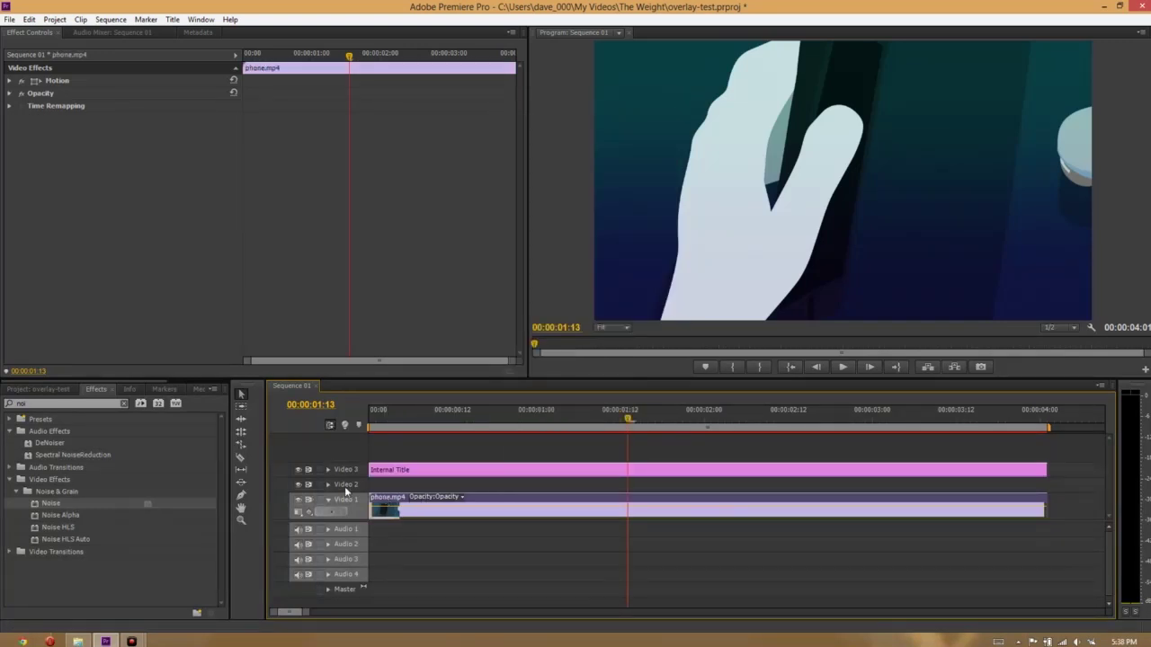
pyautogui.press('Home')
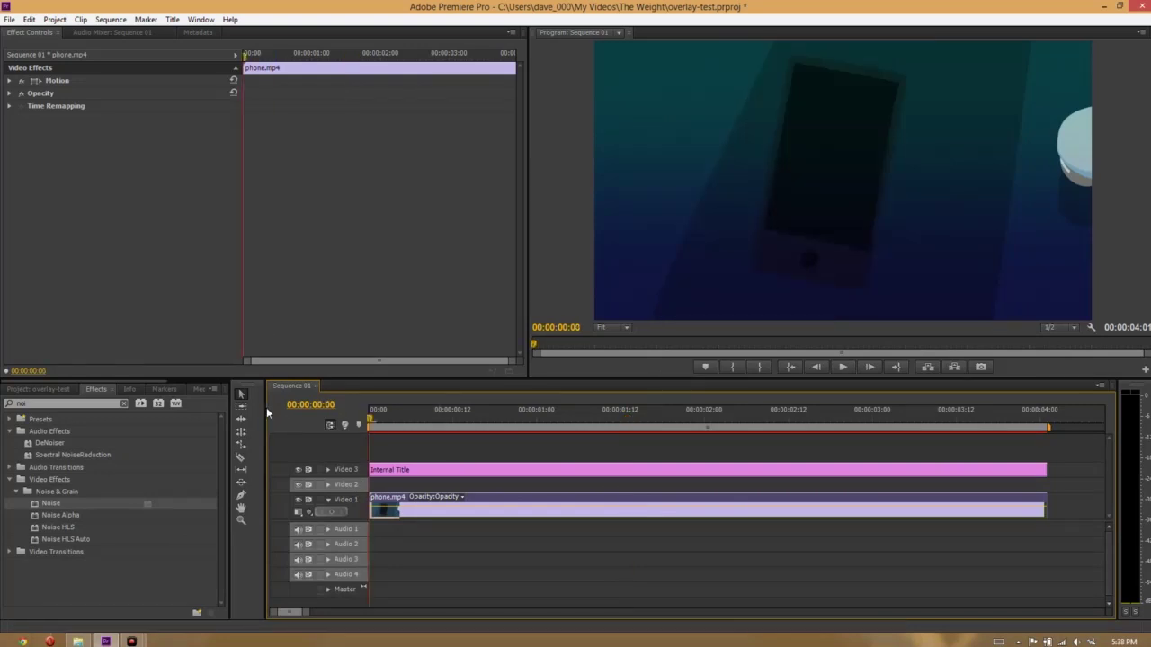
pyautogui.hotkey('ctrl', 'v')
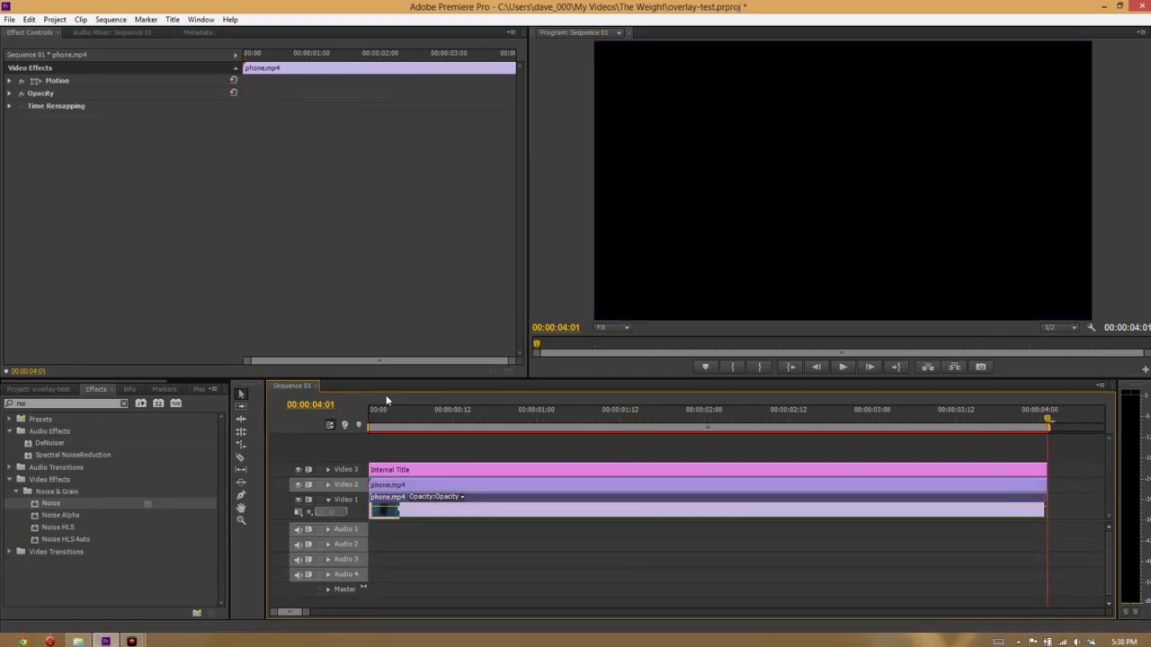
pyautogui.press('Home')
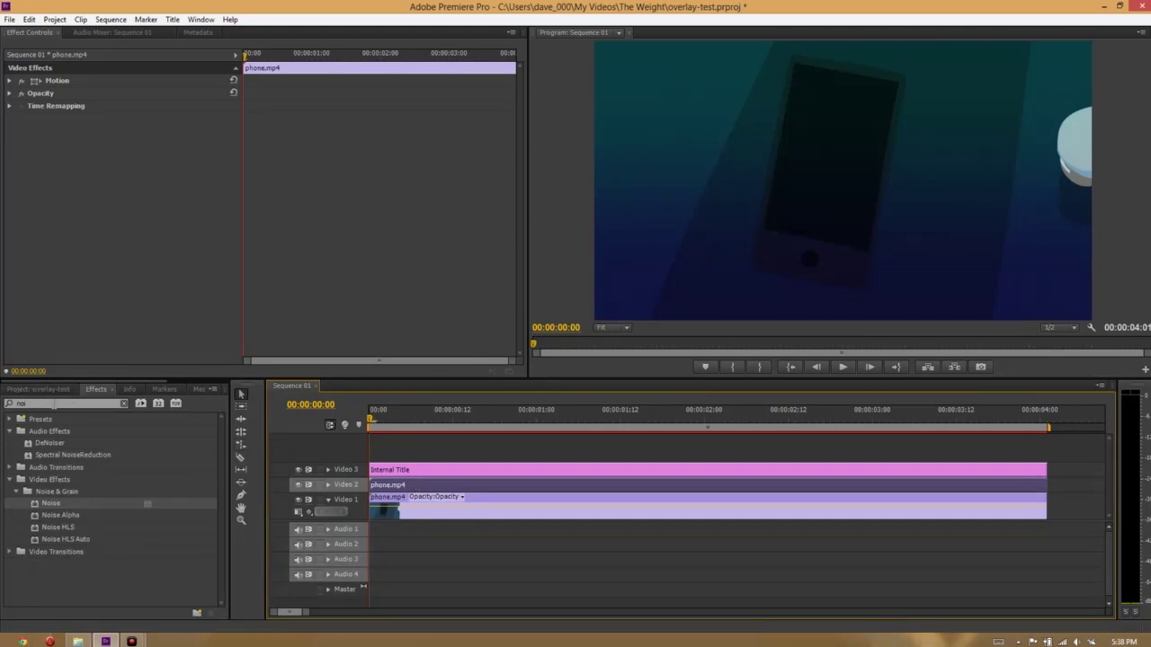
# Add Fast Blur to the copied phone clip and raise its blurriness to 20.0.
pyautogui.doubleClick(54, 404)
pyautogui.write('blu')
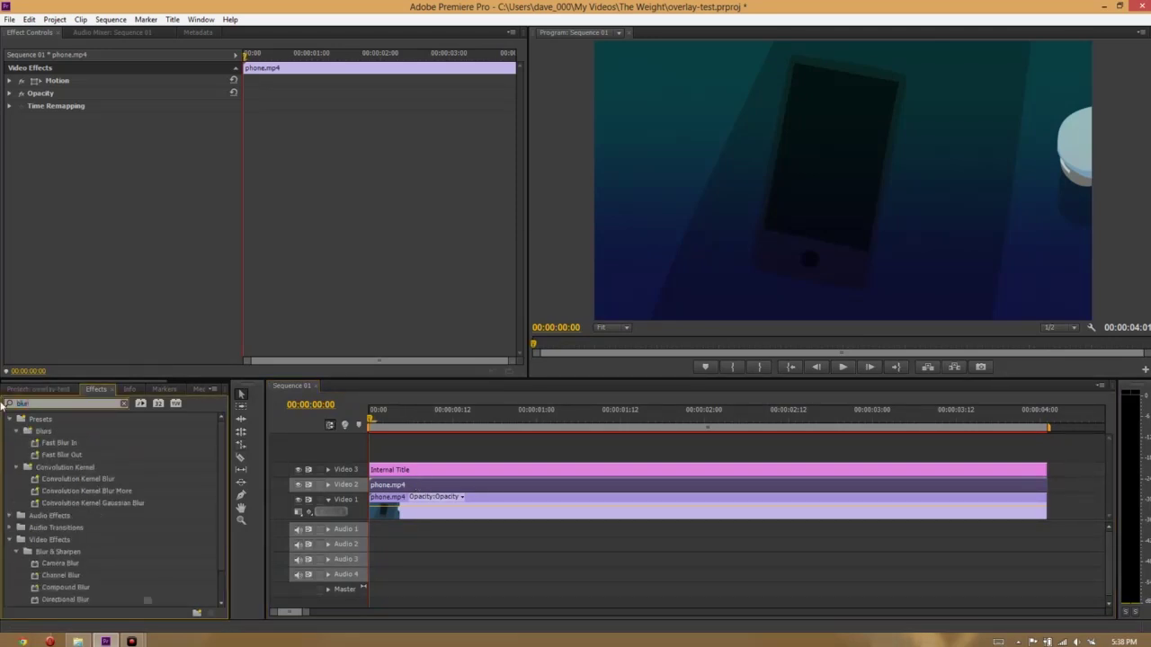
pyautogui.write('r')
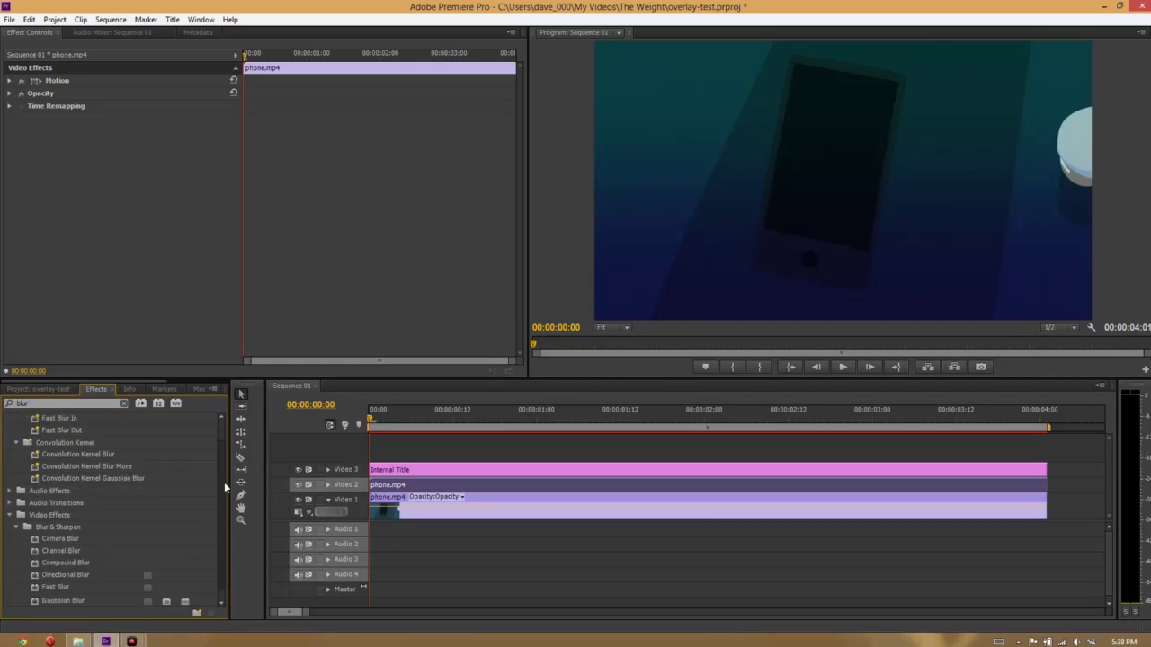
pyautogui.scroll(-1, 145, 565)
pyautogui.moveTo(54, 581); pyautogui.dragTo(63, 149)
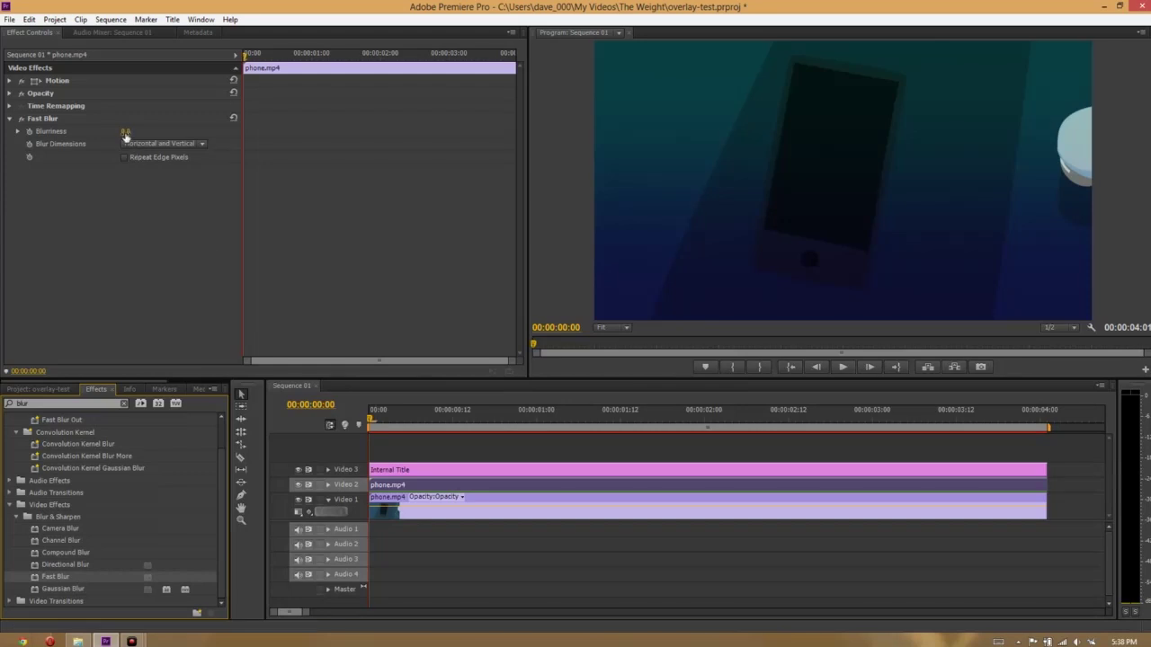
pyautogui.moveTo(125, 133); pyautogui.dragTo(177, 133)
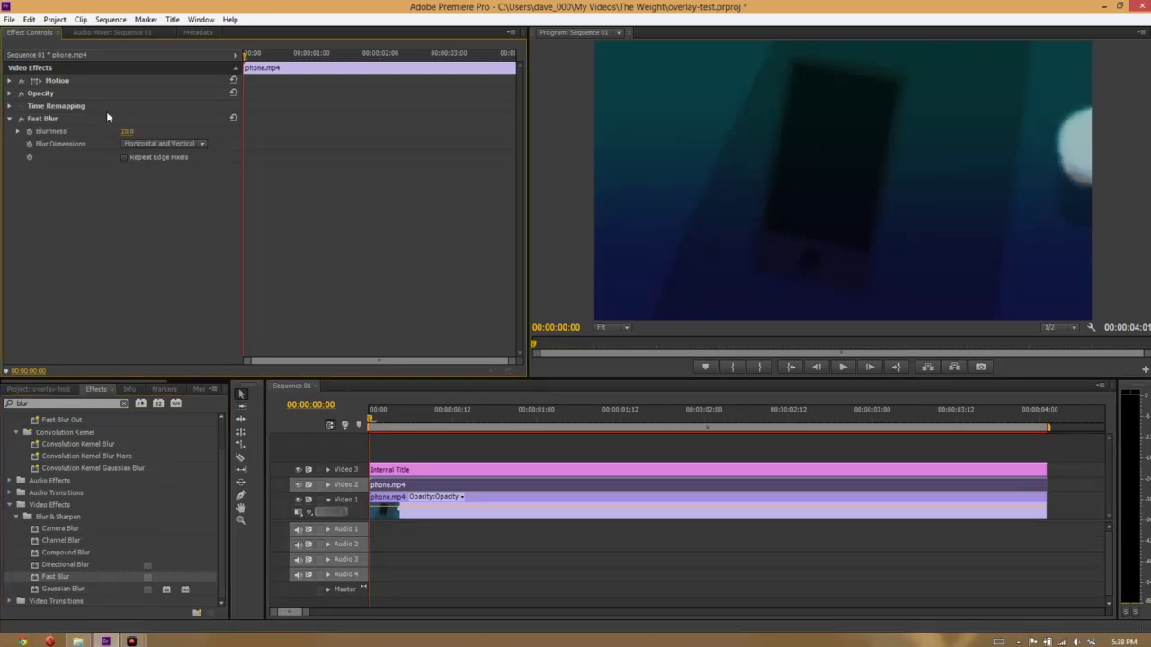
# Set the blurred clip's blend mode to Overlay, then switch it to Soft Light.
pyautogui.click(9, 93)
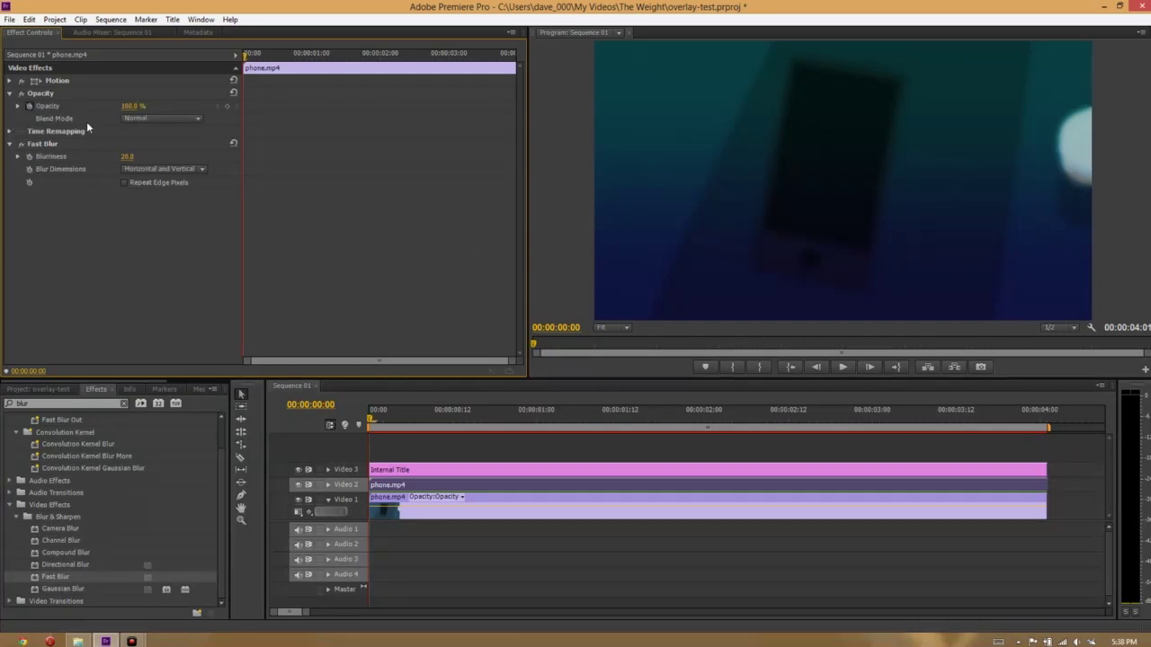
pyautogui.click(192, 122)
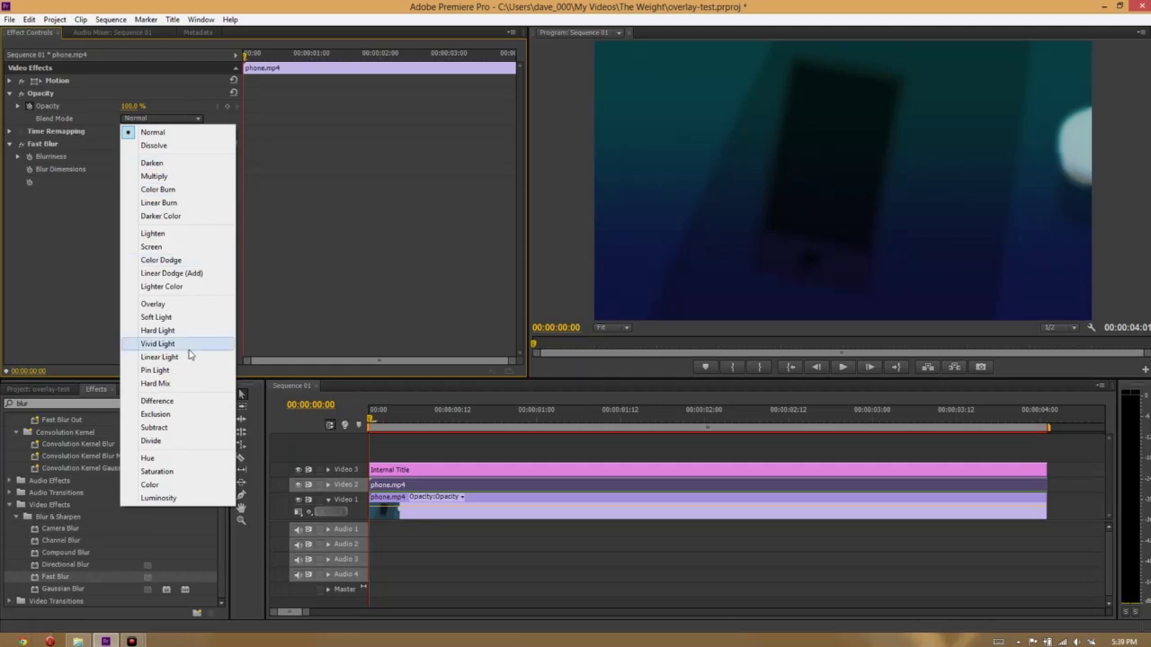
pyautogui.click(171, 305)
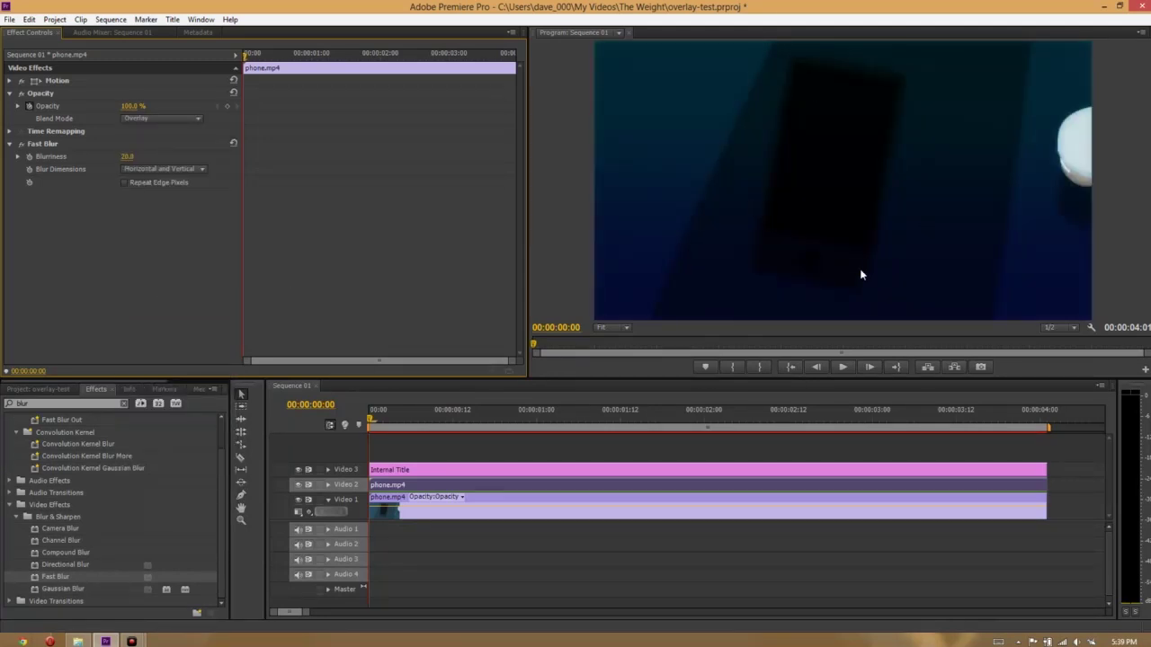
pyautogui.click(149, 121)
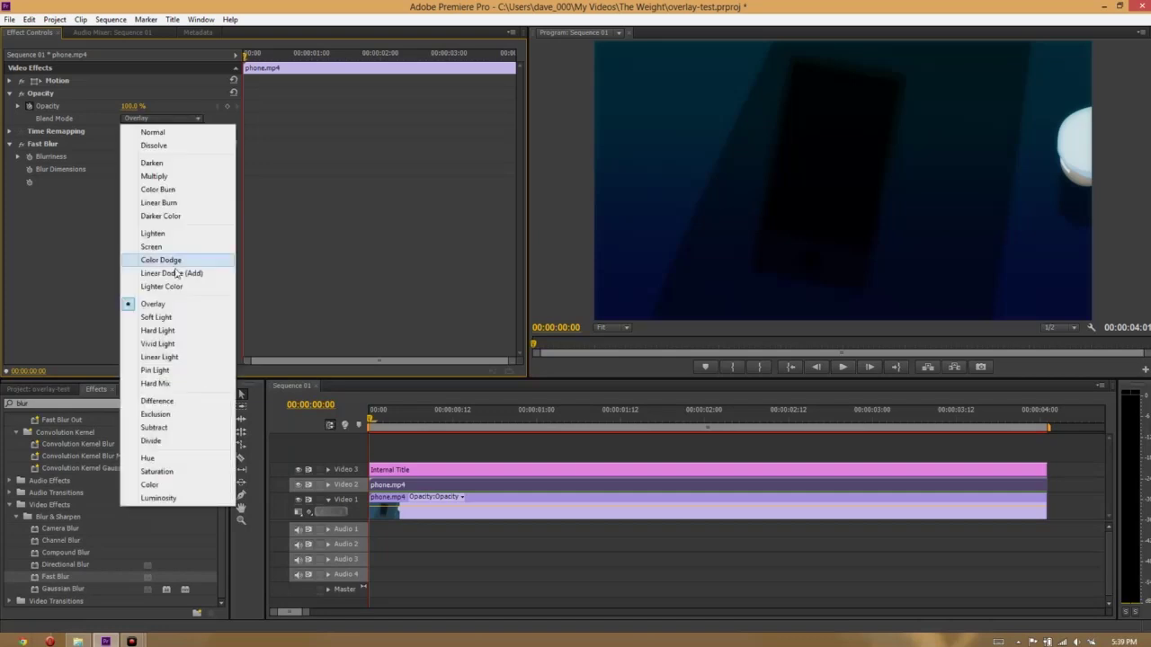
pyautogui.click(157, 317)
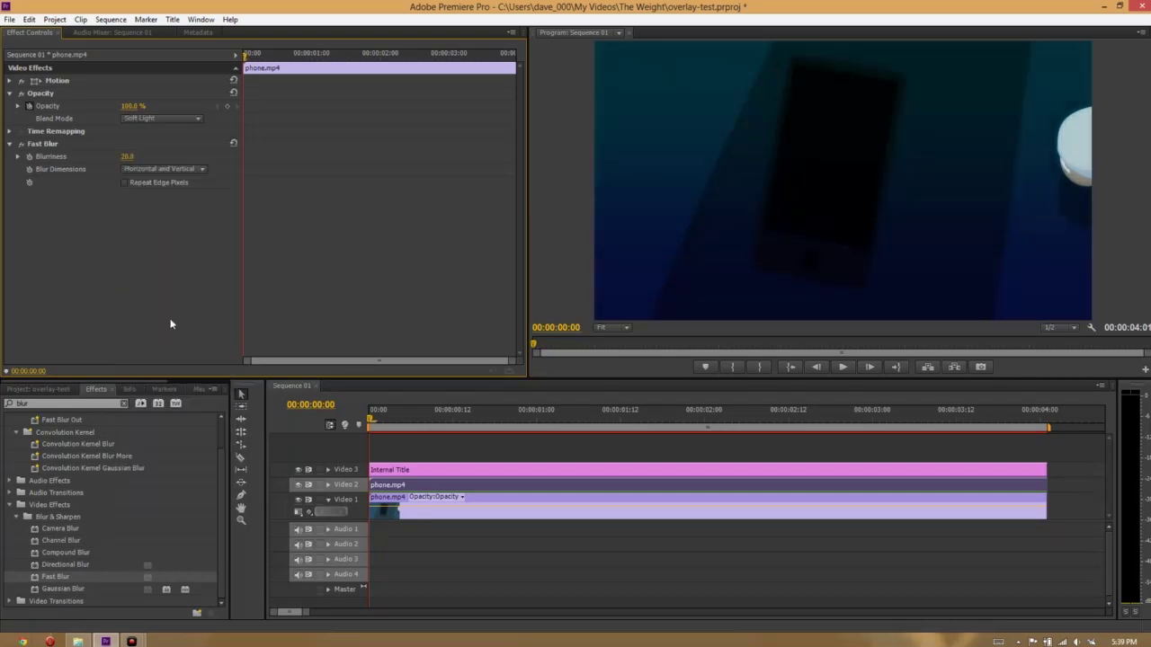
# Preview the Soft Light blend over the opening frames and select the Video 2 clip.
pyautogui.moveTo(525, 429); pyautogui.dragTo(531, 432)
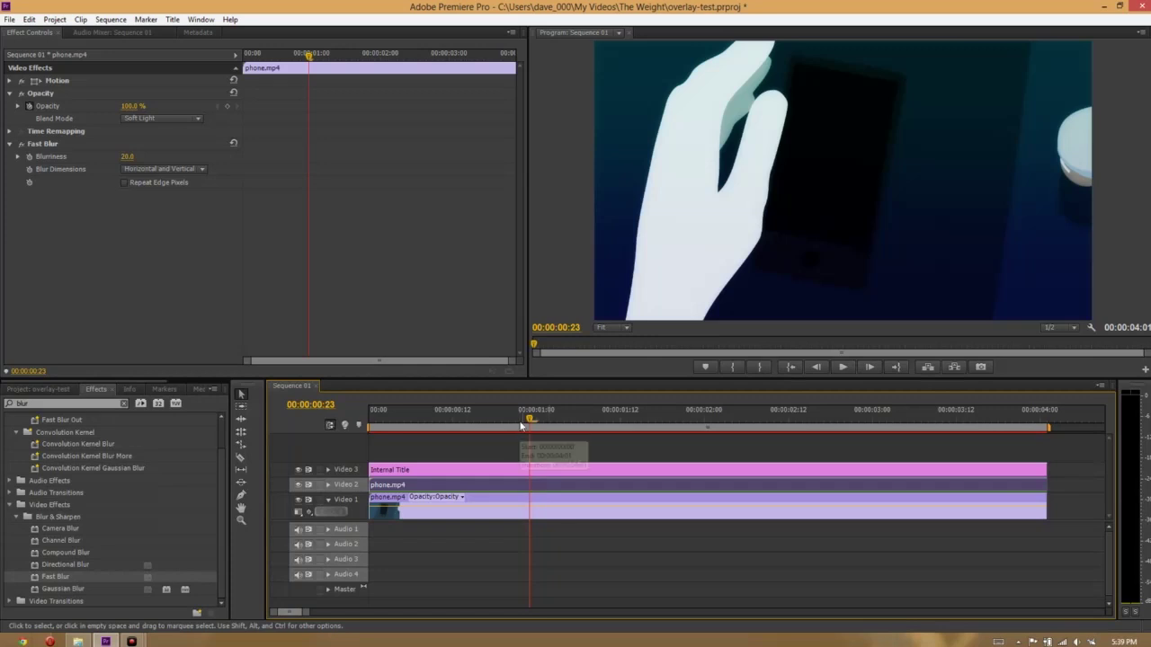
pyautogui.moveTo(527, 424); pyautogui.dragTo(392, 504)
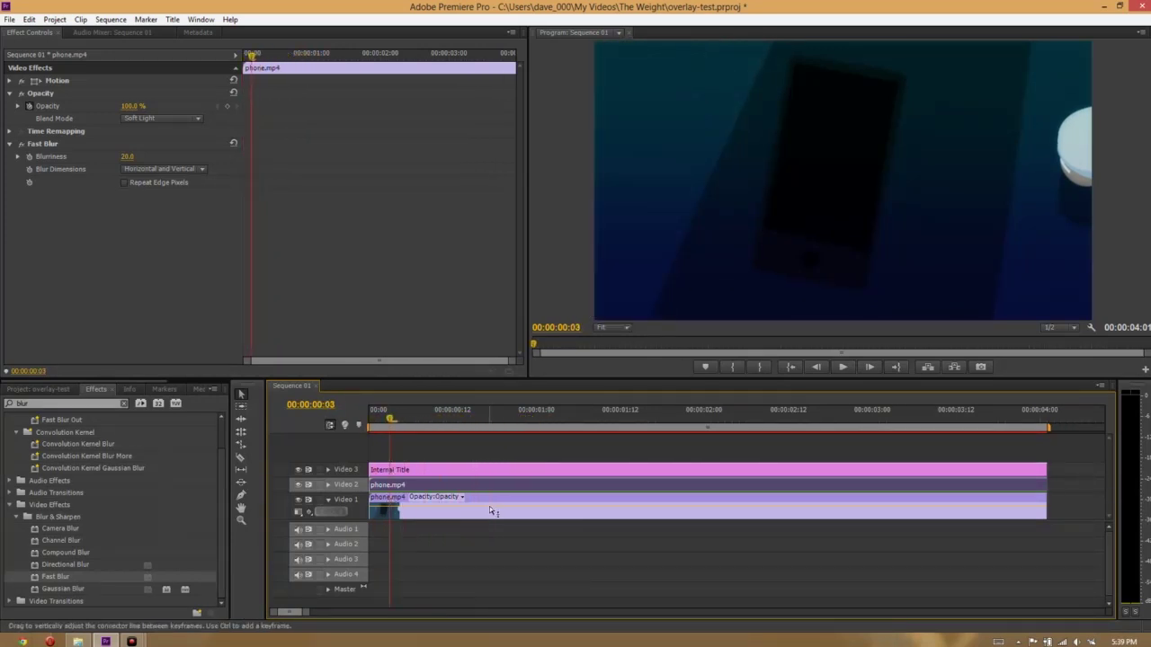
pyautogui.click(440, 485)
# Apply the Distort > Offset effect, found by searching 'off', to phone.mp4.
pyautogui.moveTo(396, 423); pyautogui.dragTo(271, 425)
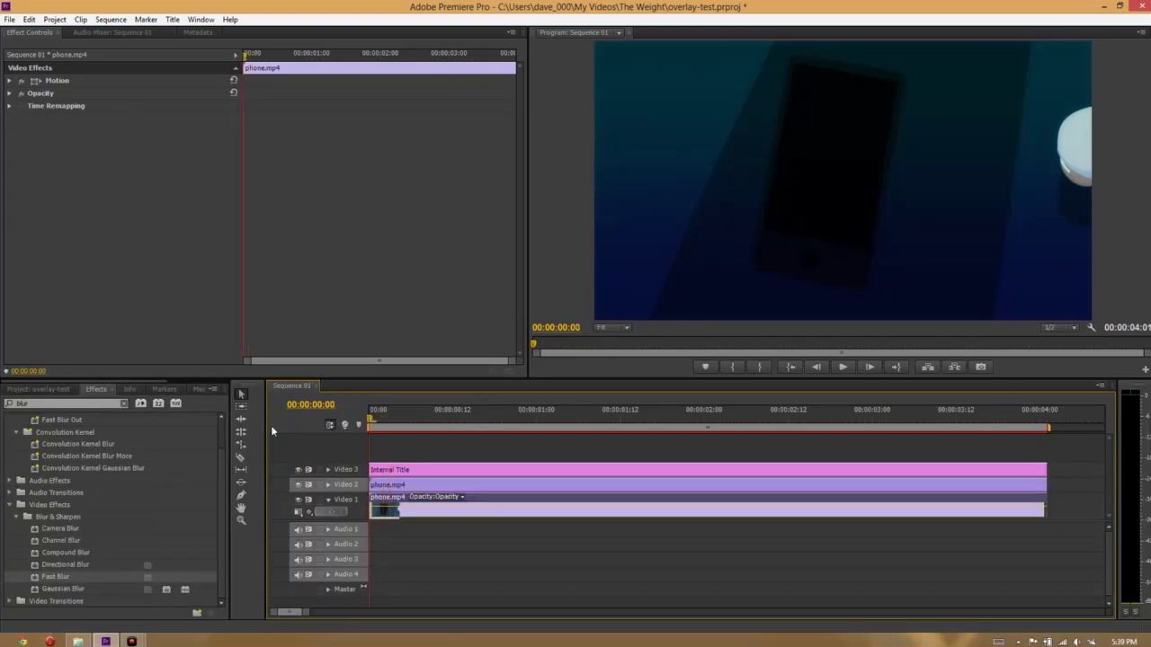
pyautogui.click(123, 404)
pyautogui.write('offset')
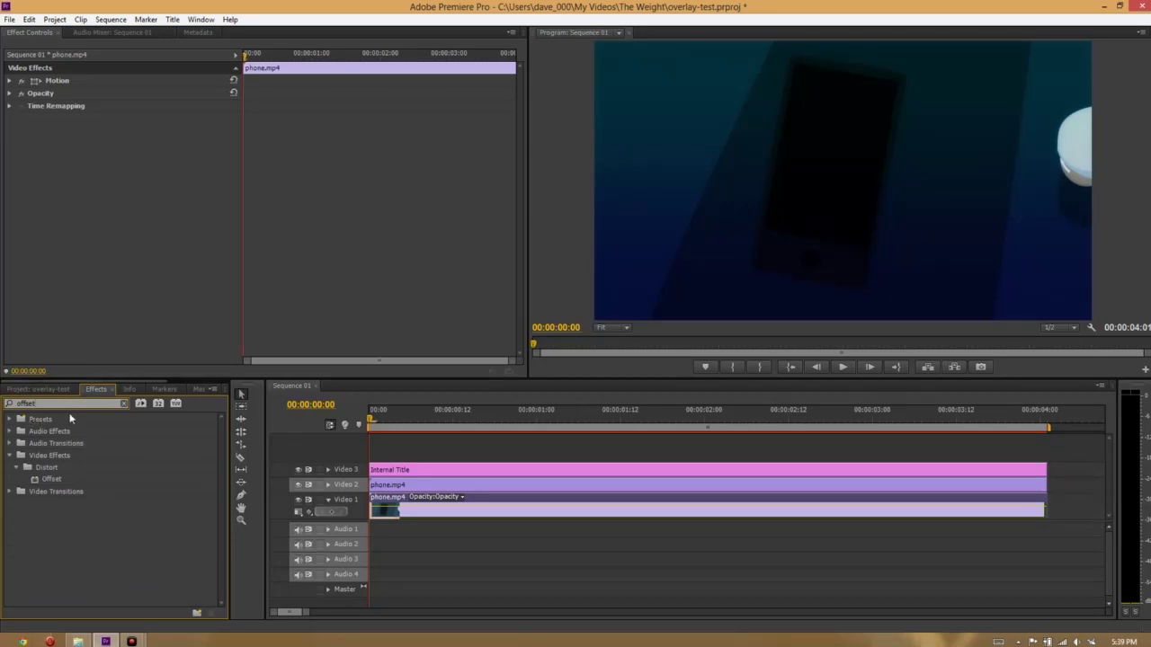
pyautogui.moveTo(45, 480); pyautogui.dragTo(52, 133)
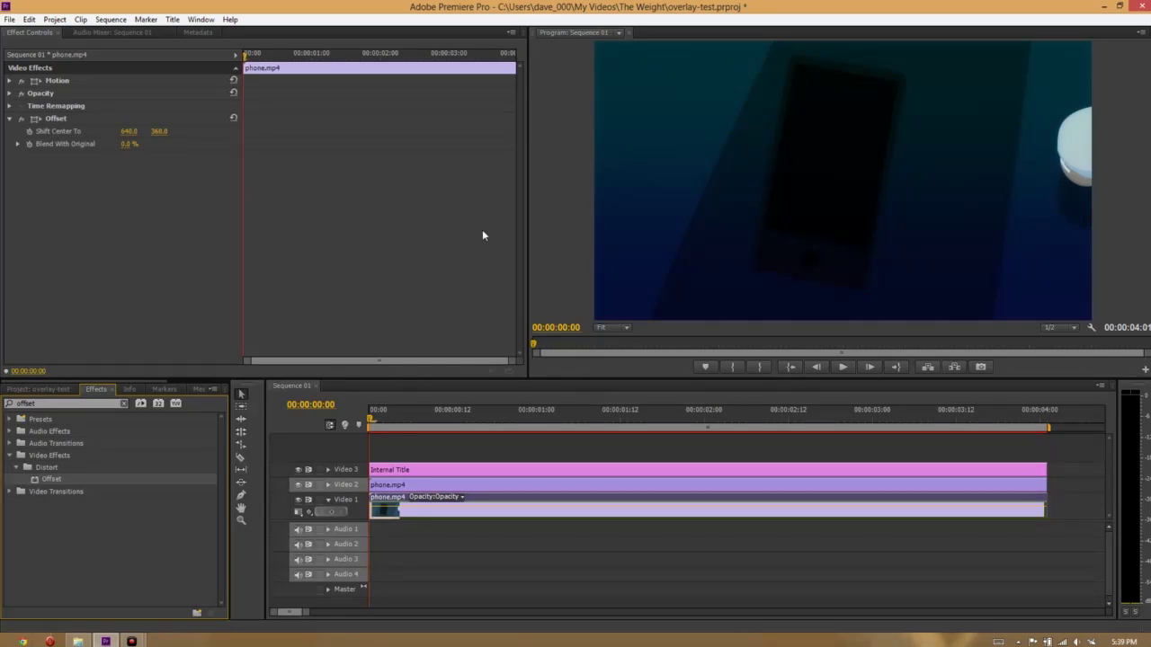
# Keyframe Shift Center To from 626, 322 shifting right toward 704 later on.
pyautogui.click(30, 132)
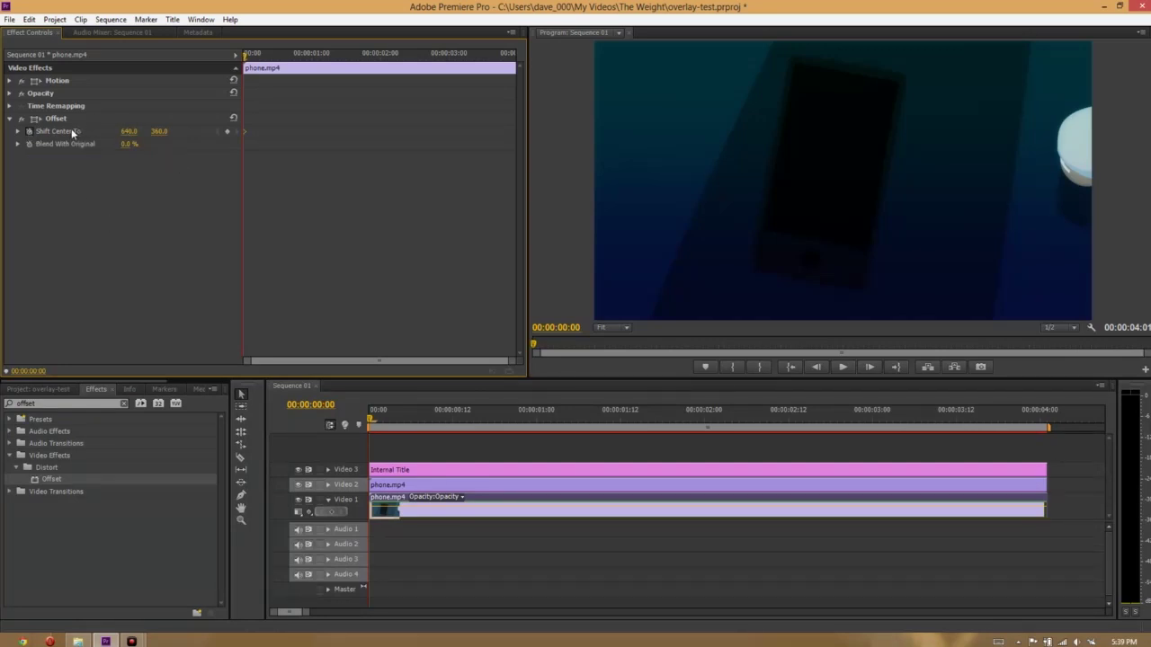
pyautogui.moveTo(130, 131); pyautogui.dragTo(160, 133)
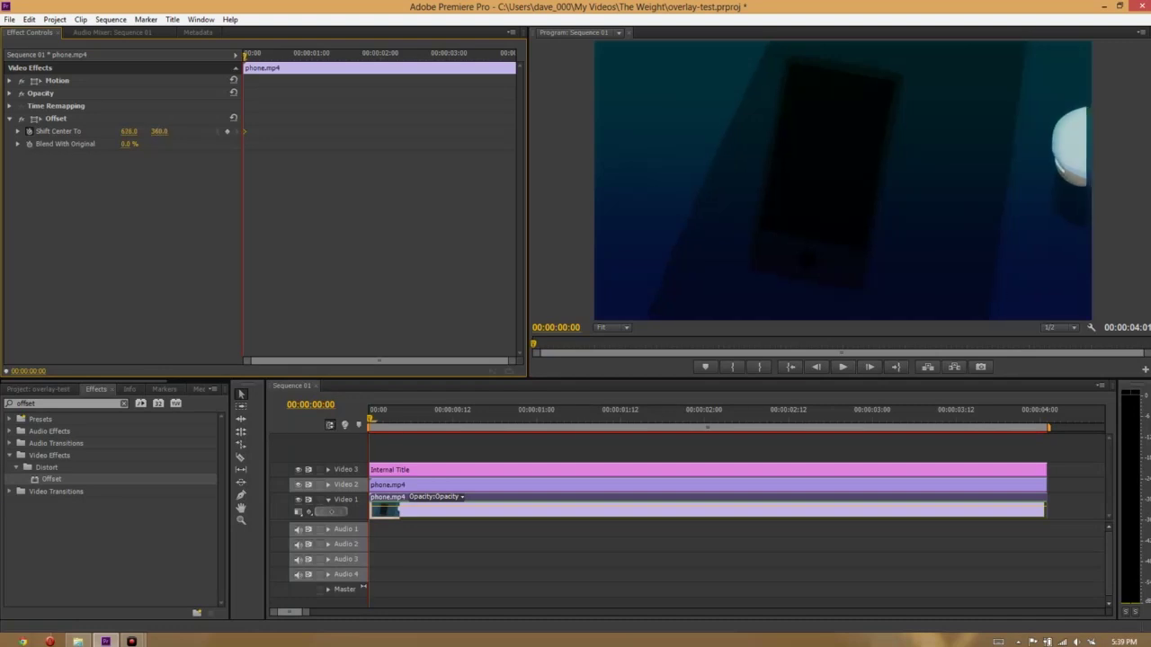
pyautogui.moveTo(159, 131); pyautogui.dragTo(522, 64)
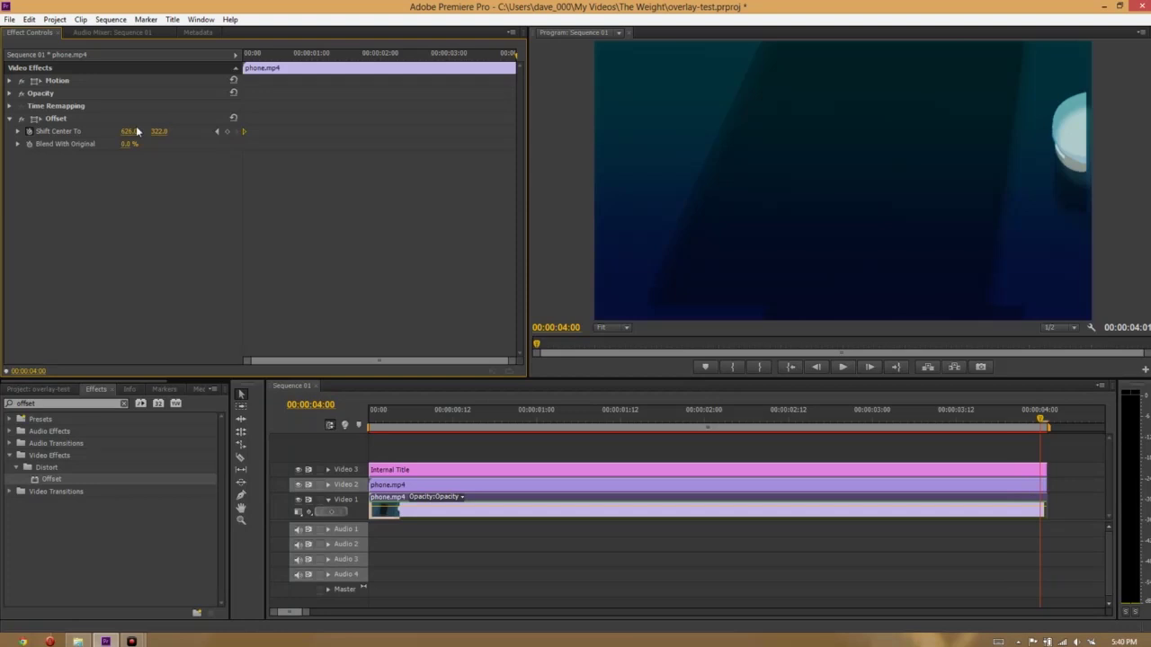
pyautogui.moveTo(129, 131); pyautogui.dragTo(184, 131)
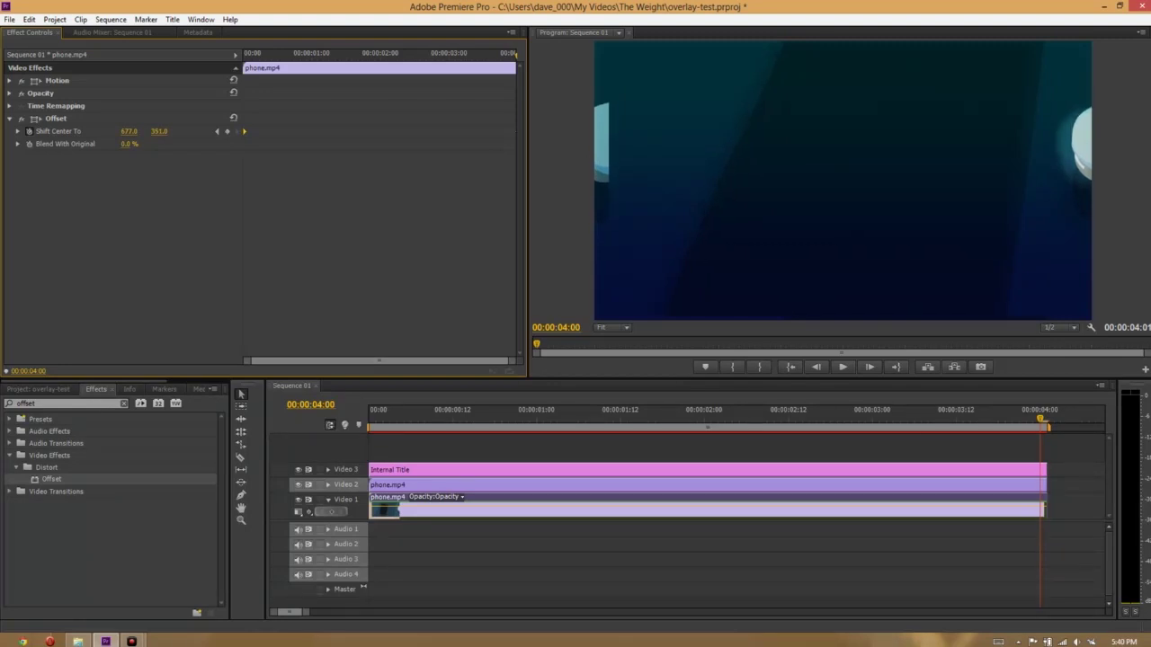
pyautogui.moveTo(514, 54); pyautogui.dragTo(160, 82)
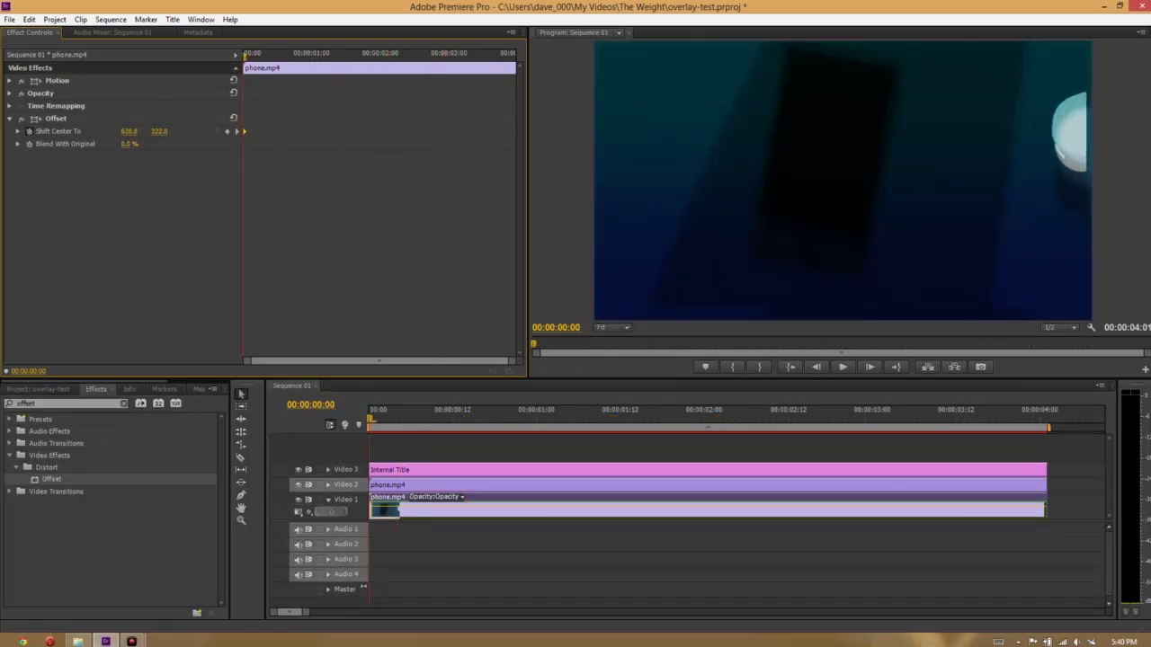
# Set Offset's Blend With Original to 20% and play the sequence to preview.
pyautogui.moveTo(129, 144); pyautogui.dragTo(147, 144)
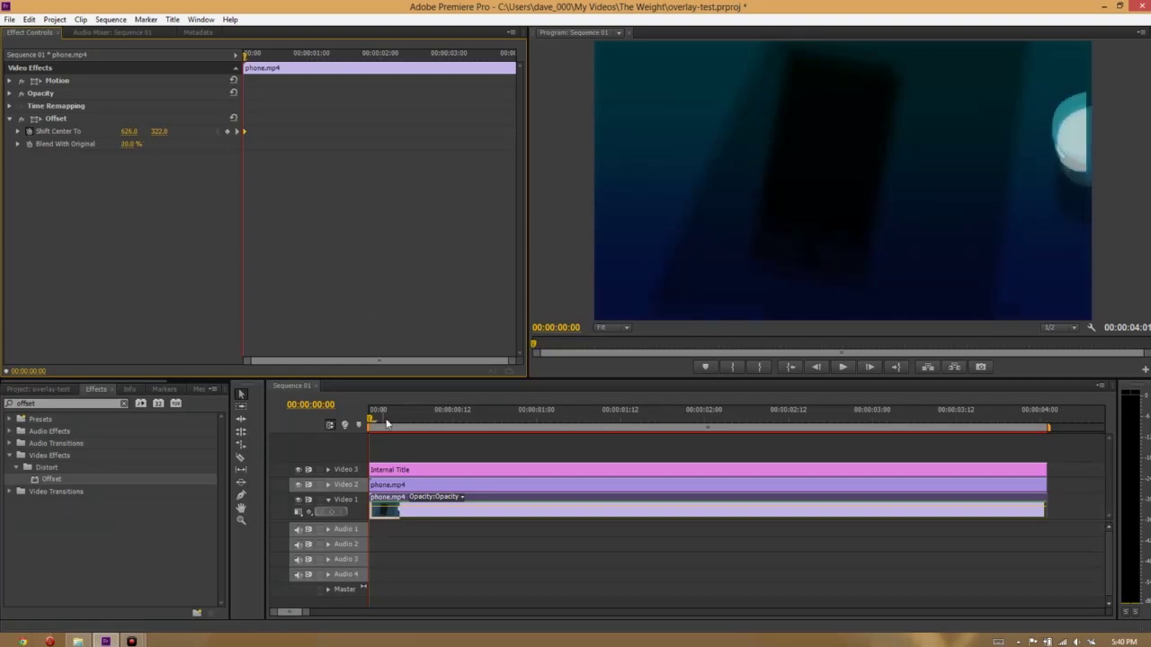
pyautogui.click(842, 367)
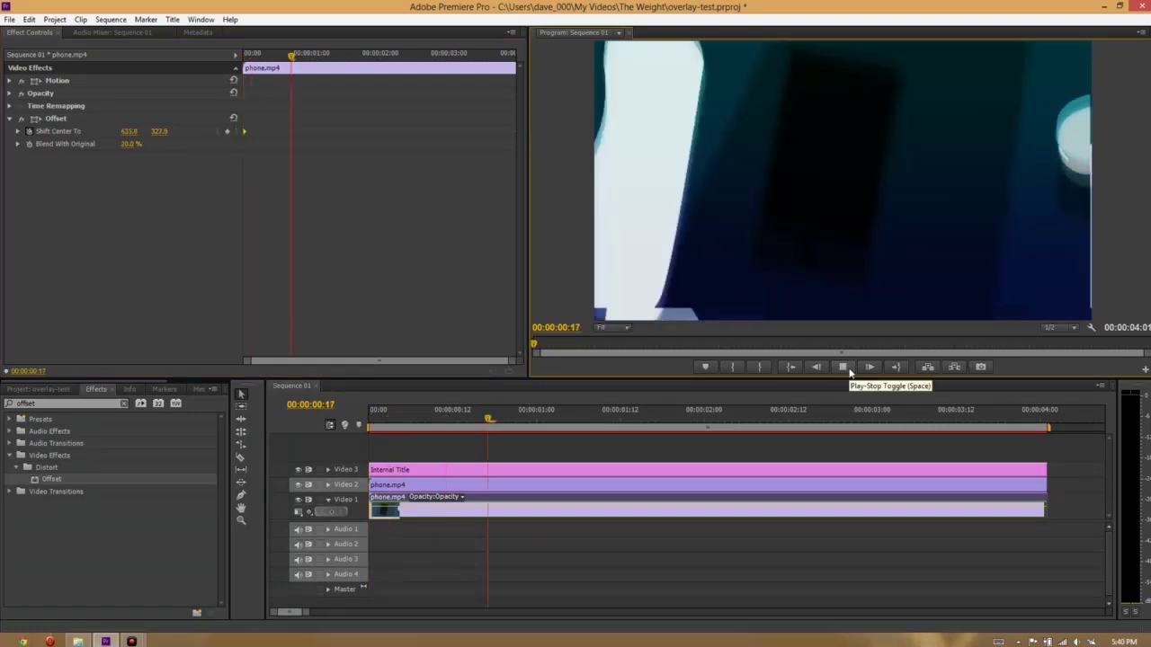
pyautogui.click(849, 370)
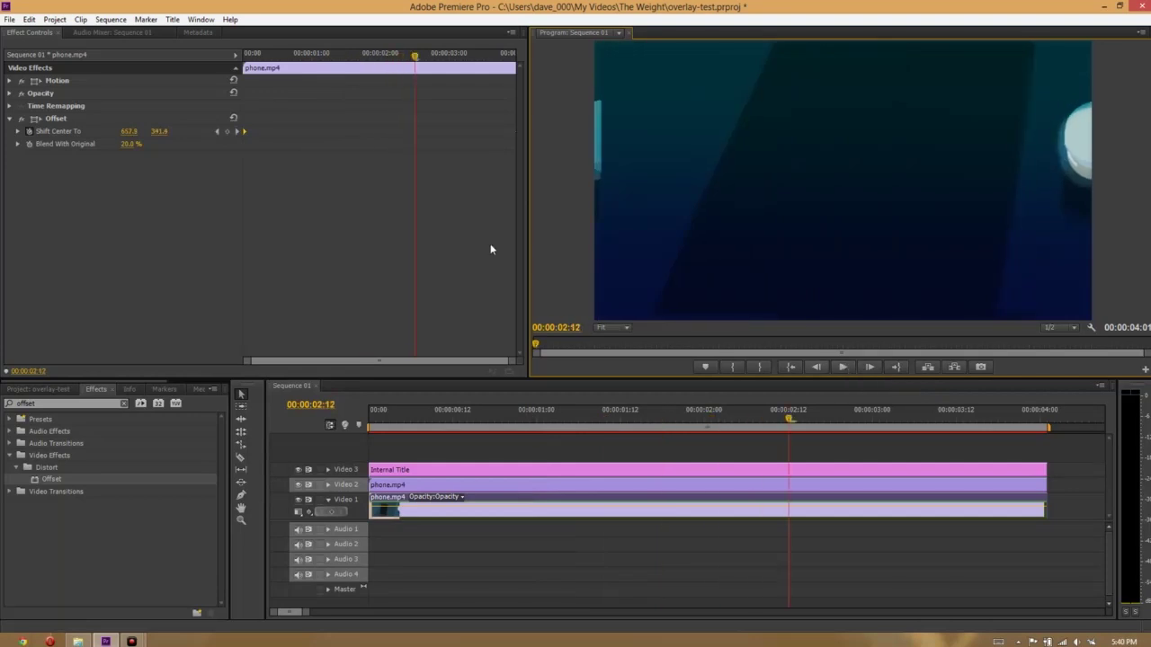
# Lower Blend With Original to 10% and replay the sequence from the start.
pyautogui.moveTo(126, 145)
pyautogui.mouseDown()
pyautogui.moveTo(103, 145)
pyautogui.moveTo(136, 145)
pyautogui.mouseUp()
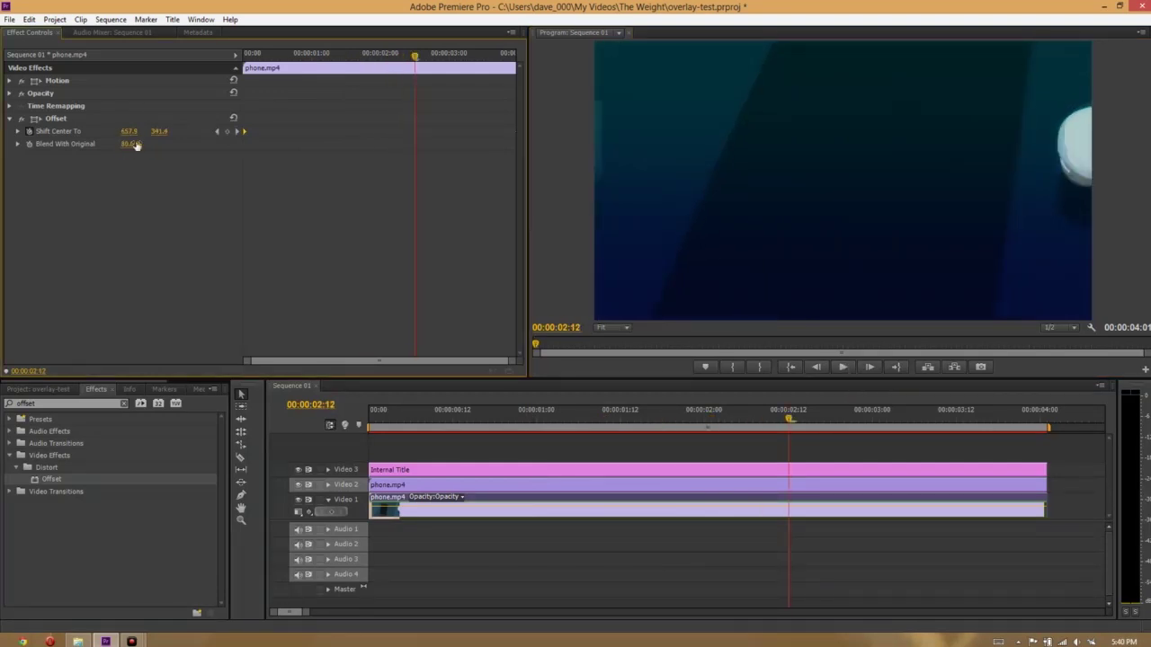
pyautogui.press('Home')
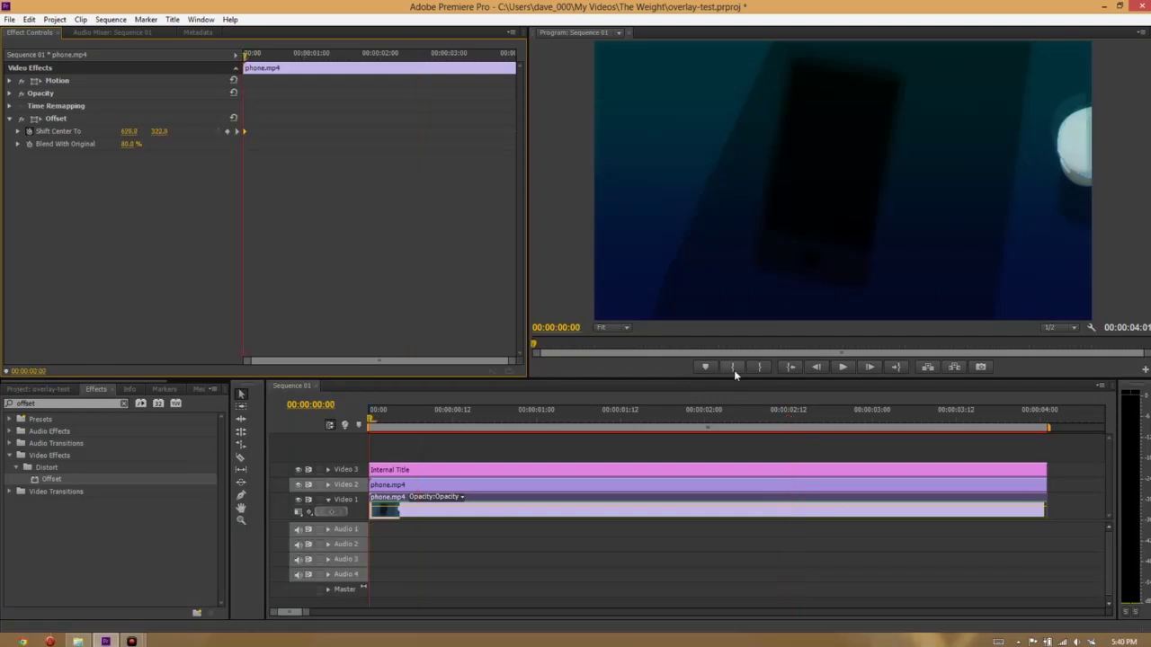
pyautogui.click(843, 366)
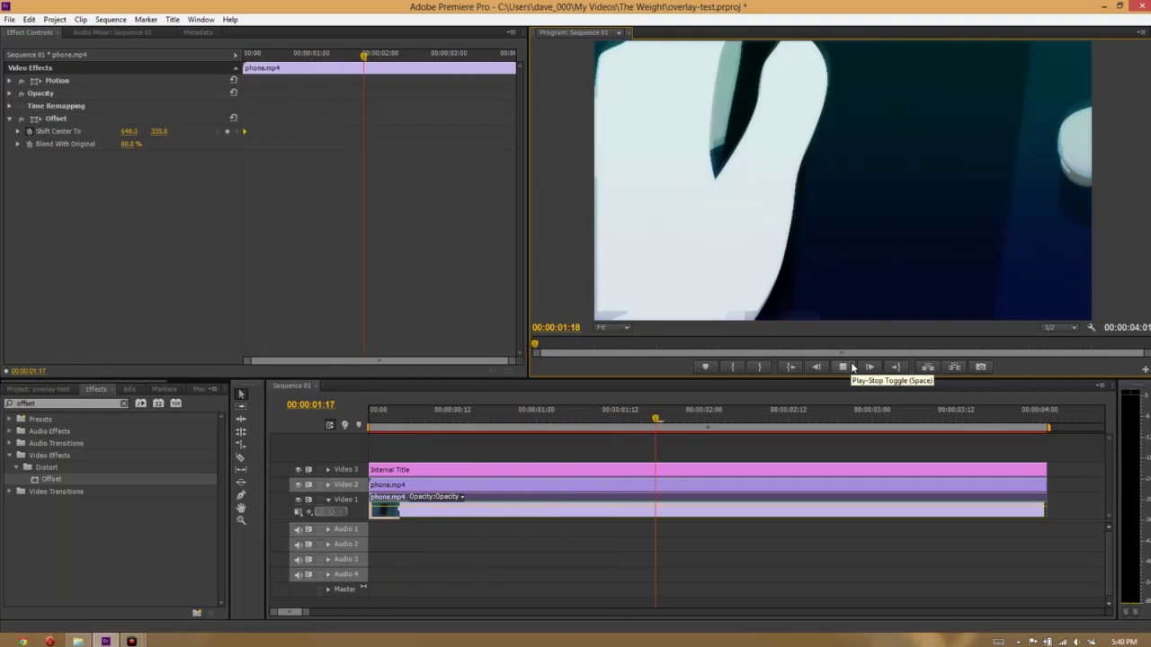
pyautogui.click(852, 367)
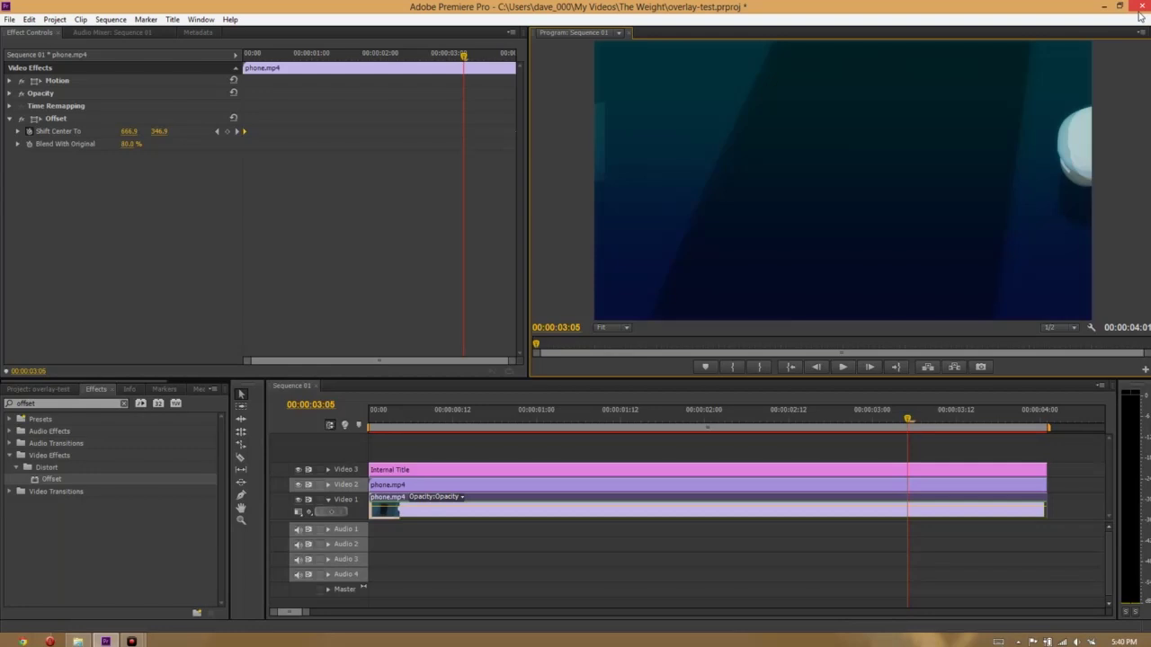
# Quit Premiere Pro without saving and launch Animate Pro from a Start screen search for 'ani'.
pyautogui.click(1140, 12)
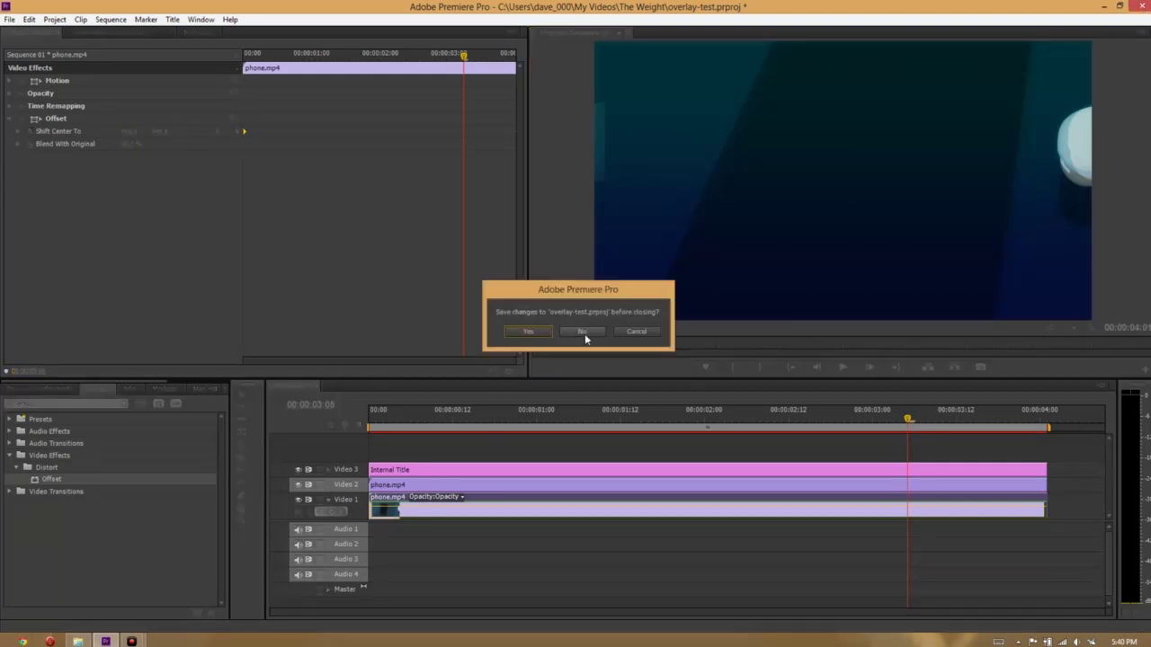
pyautogui.click(581, 332)
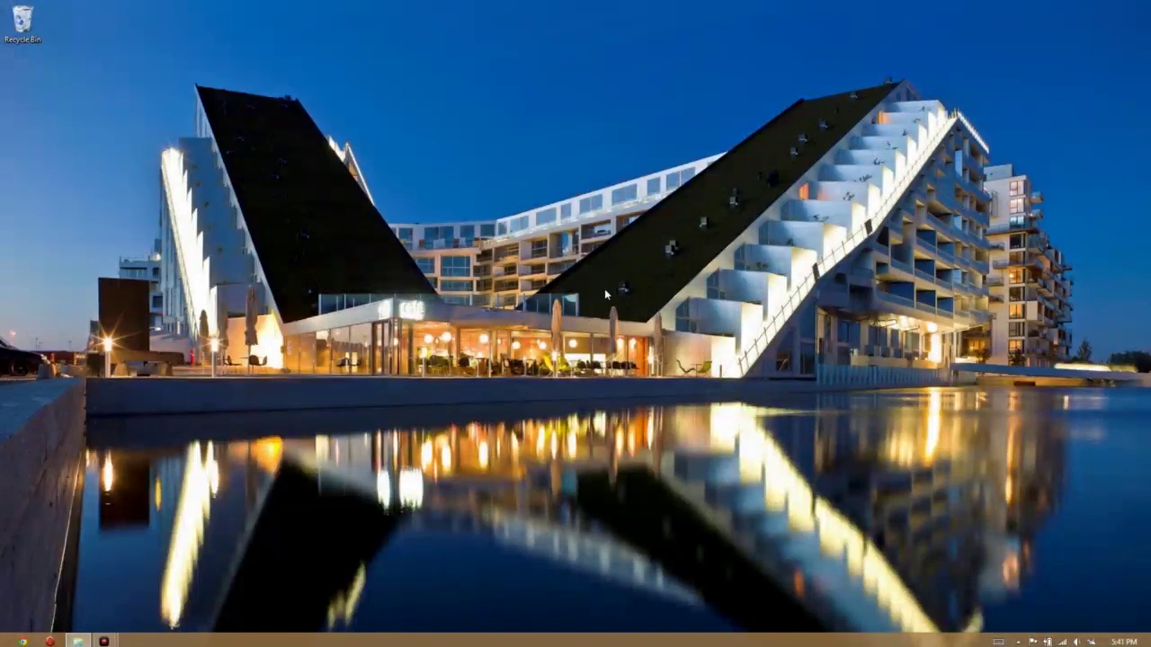
pyautogui.press('super')
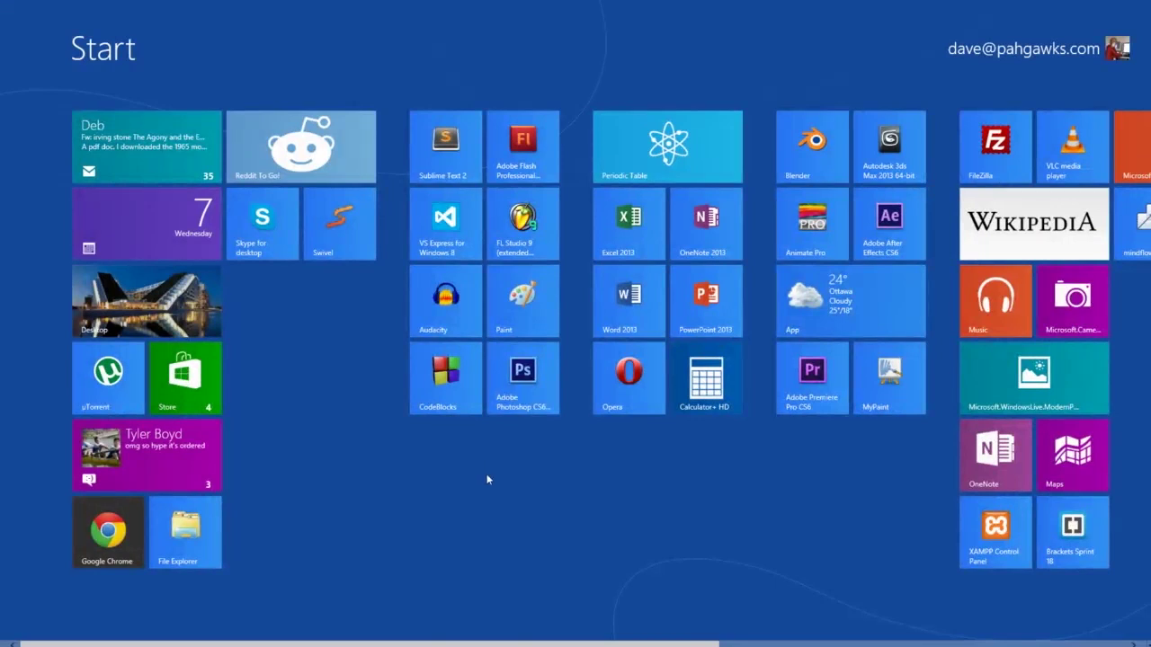
pyautogui.write('ani')
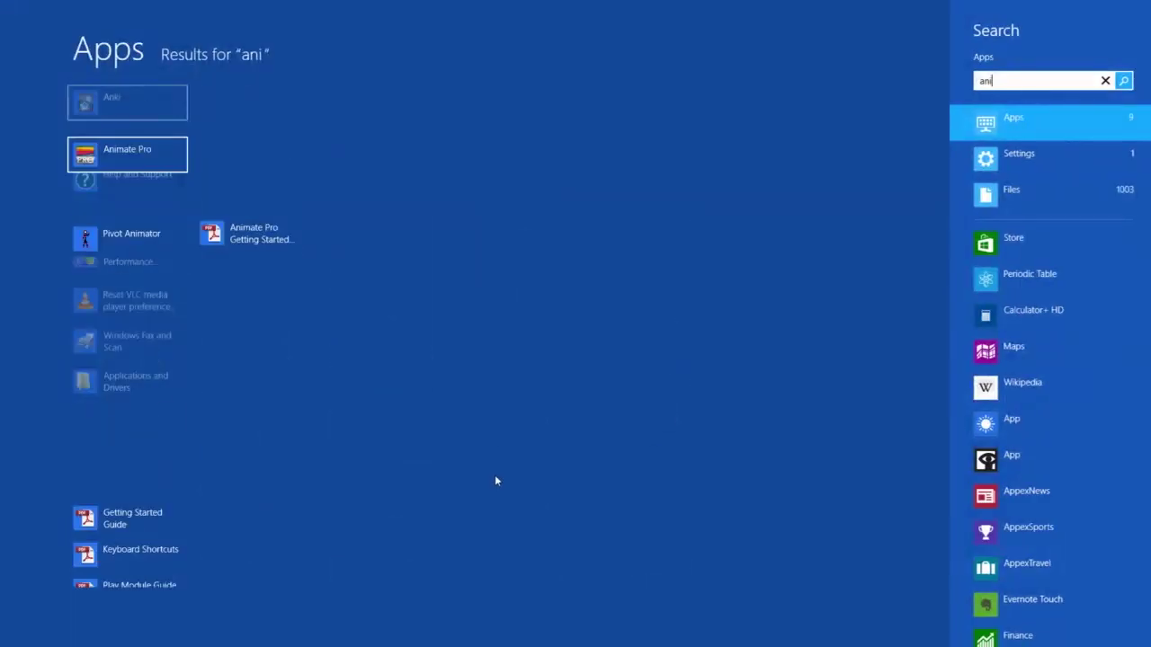
pyautogui.click(146, 91)
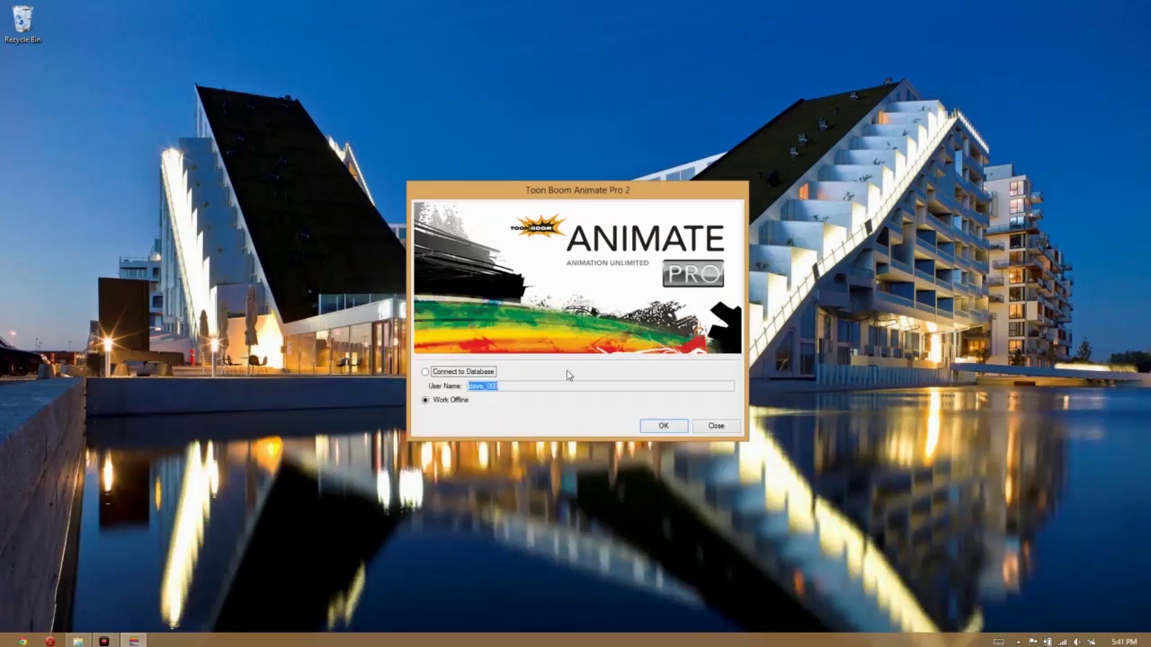
# Continue into Animate Pro offline and pick an entry on the Welcome screen.
pyautogui.click(656, 430)
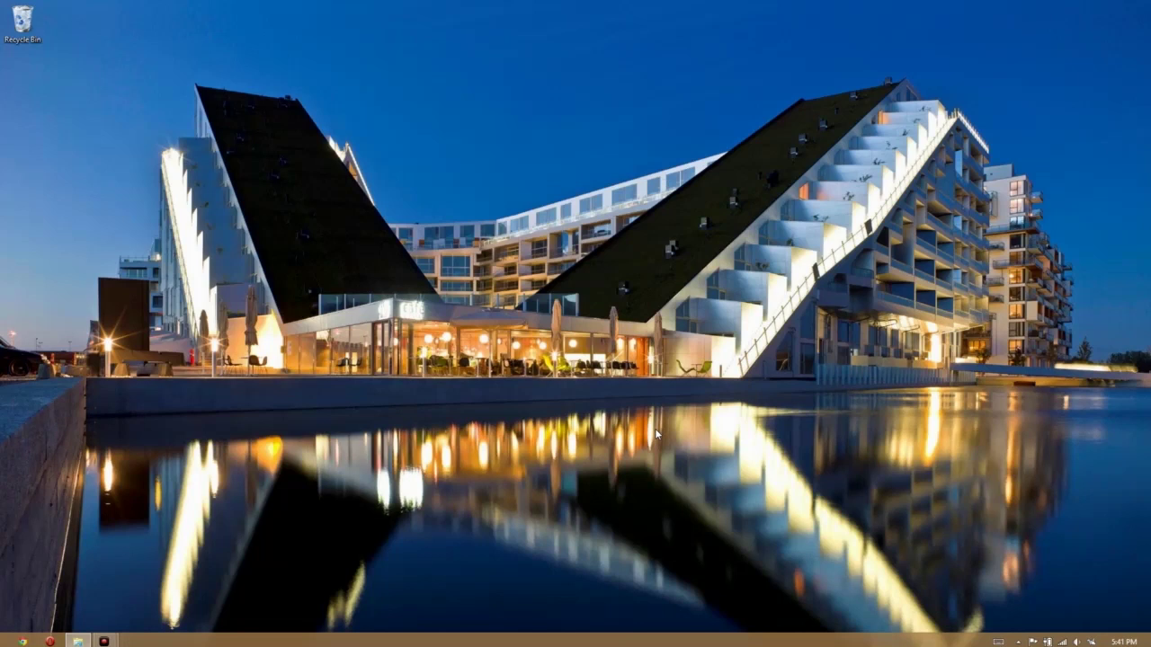
pyautogui.doubleClick(673, 216)
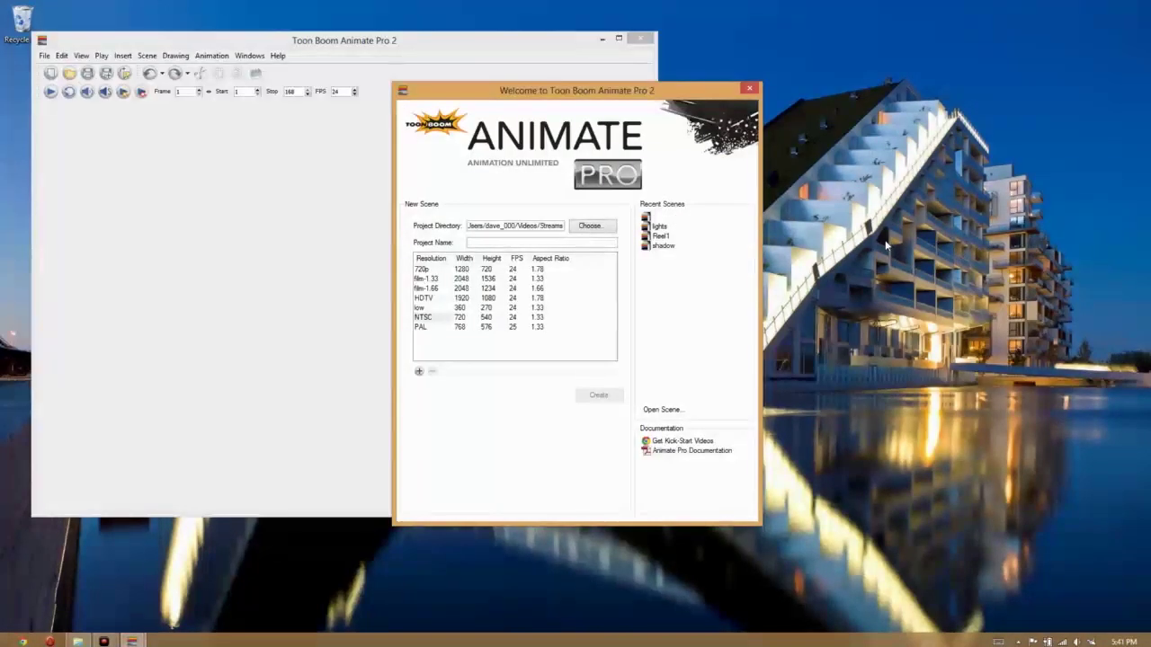
# Maximize the window, play the animation to frame 149, and widen the Network view.
pyautogui.click(619, 40)
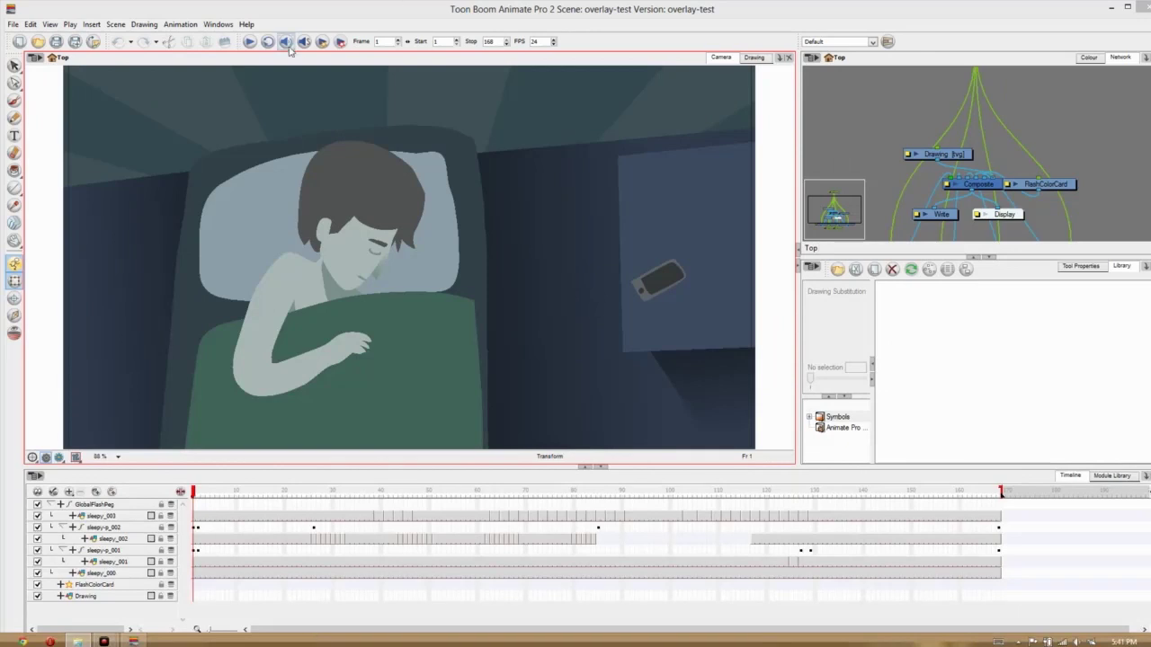
pyautogui.click(251, 45)
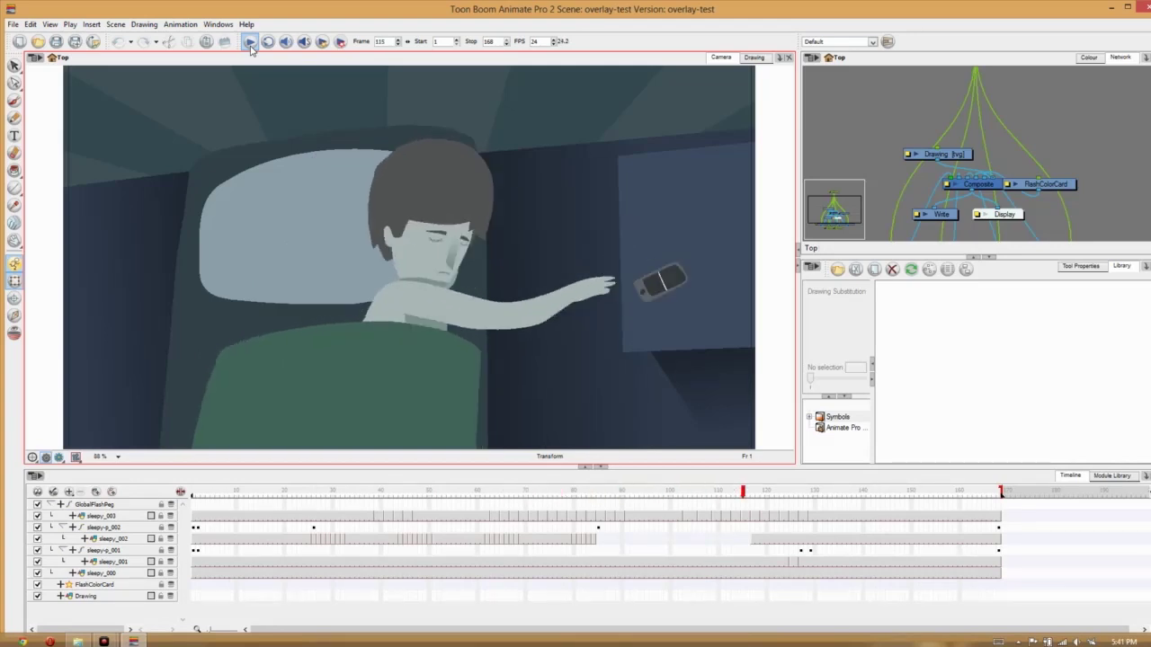
pyautogui.click(267, 44)
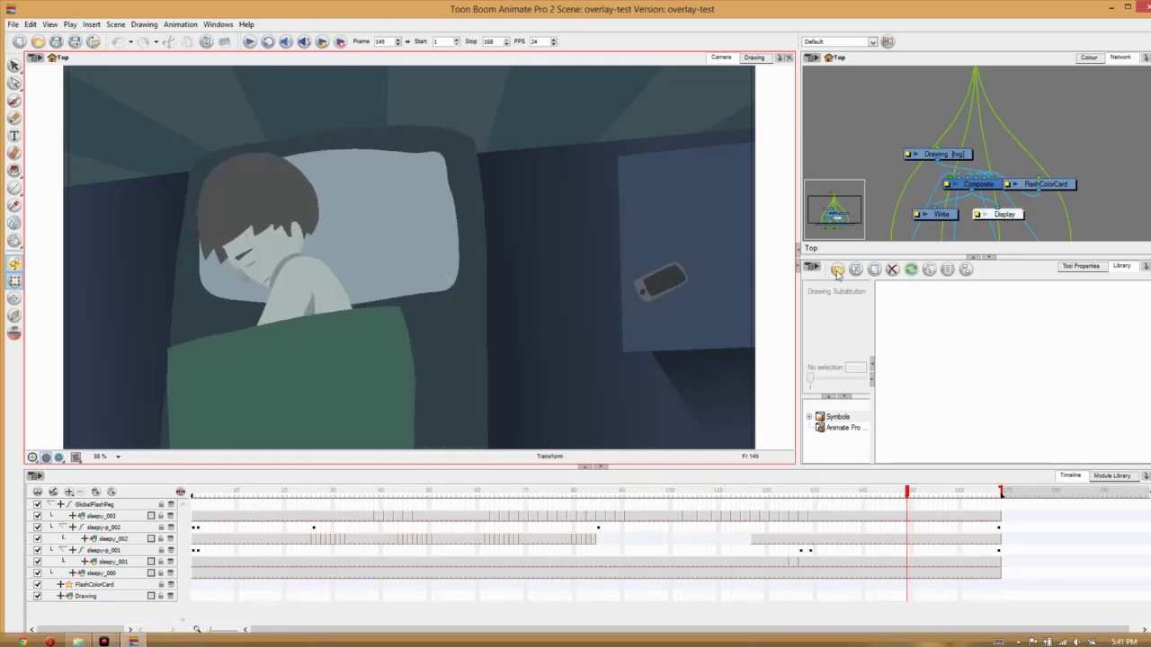
pyautogui.click(989, 259)
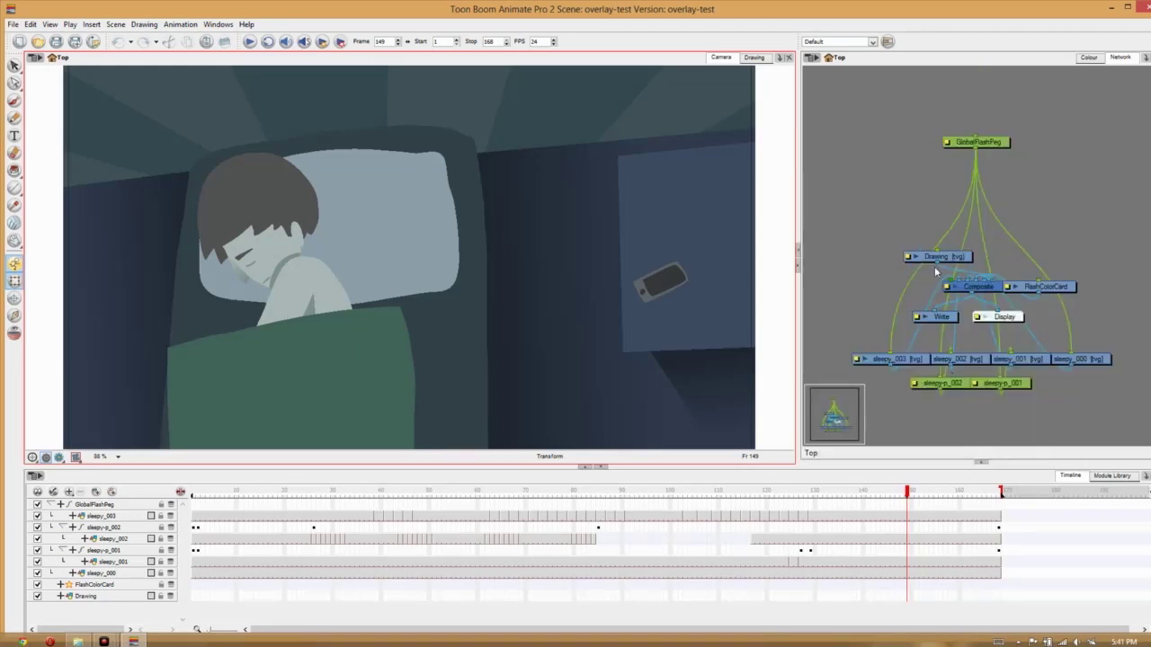
# Raise GlobalFlashPeg to the top and spread Composite, Display, Write and Drawing rightward.
pyautogui.moveTo(992, 142); pyautogui.dragTo(988, 116)
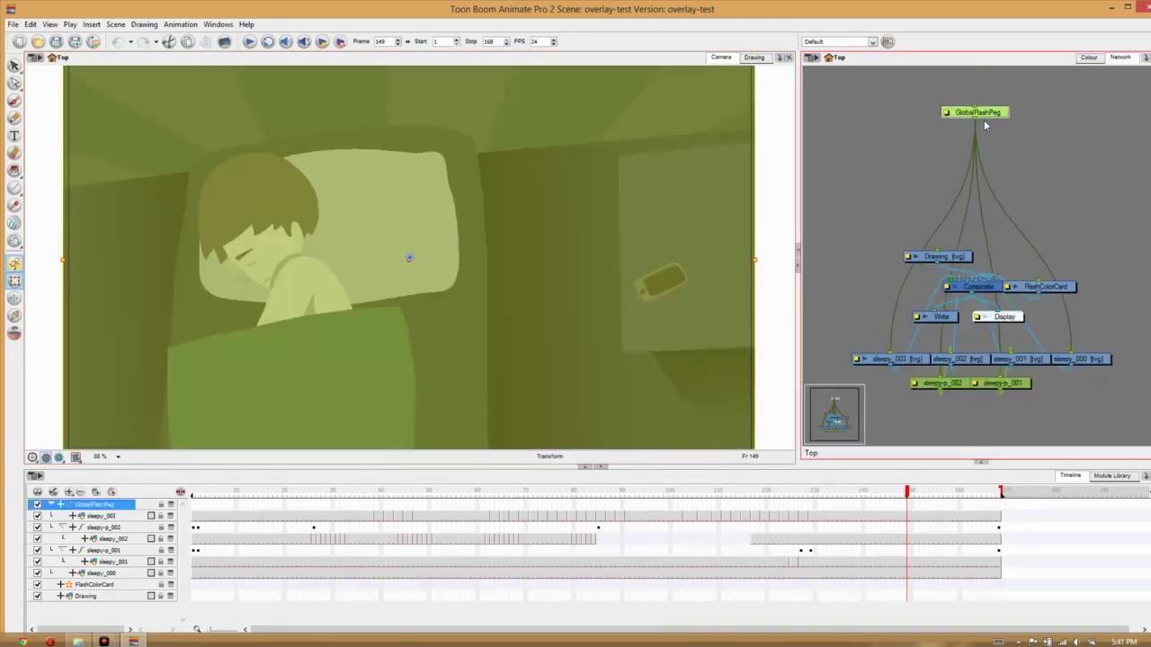
pyautogui.moveTo(984, 125); pyautogui.dragTo(984, 126)
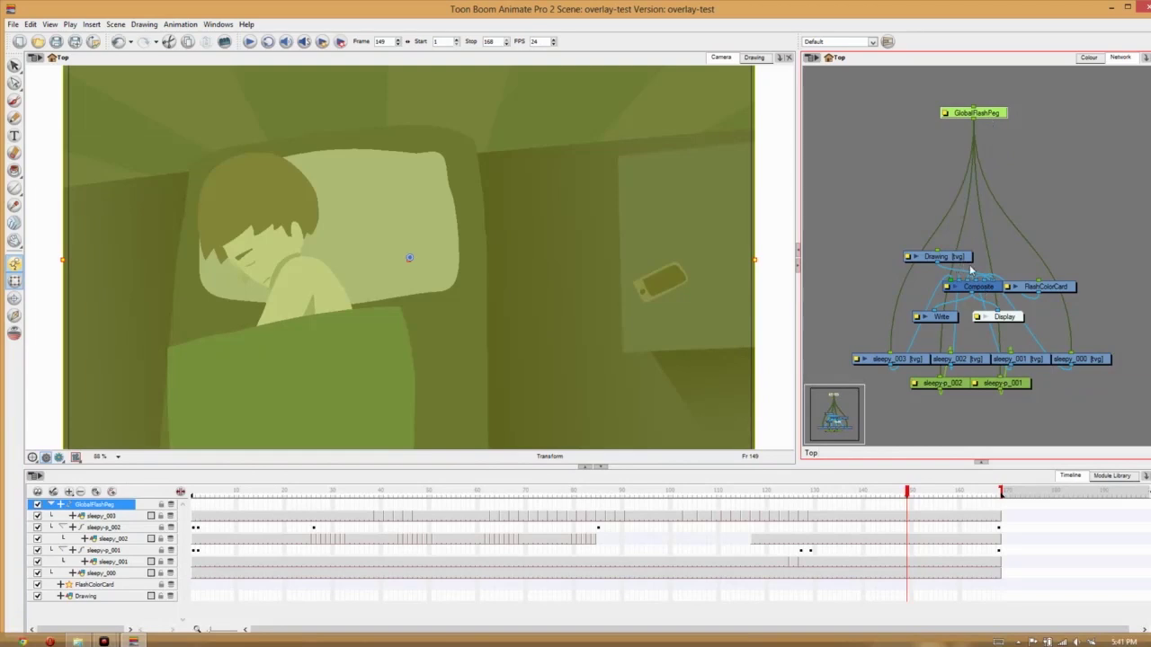
pyautogui.moveTo(971, 268); pyautogui.dragTo(982, 199)
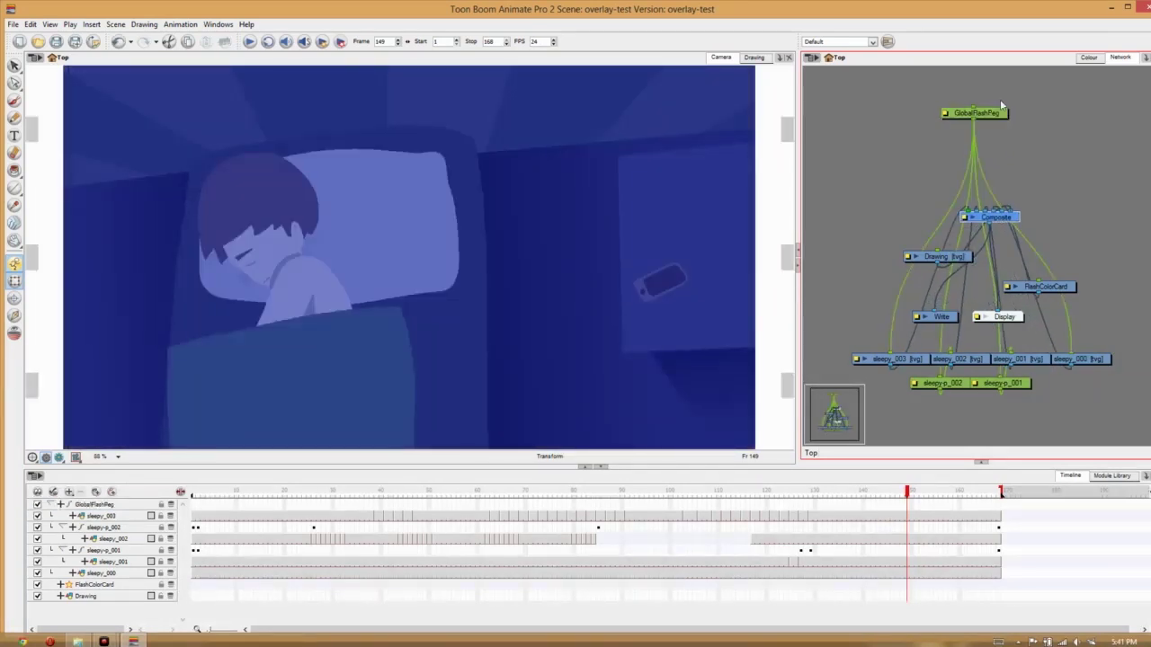
pyautogui.moveTo(1000, 107); pyautogui.dragTo(1002, 80)
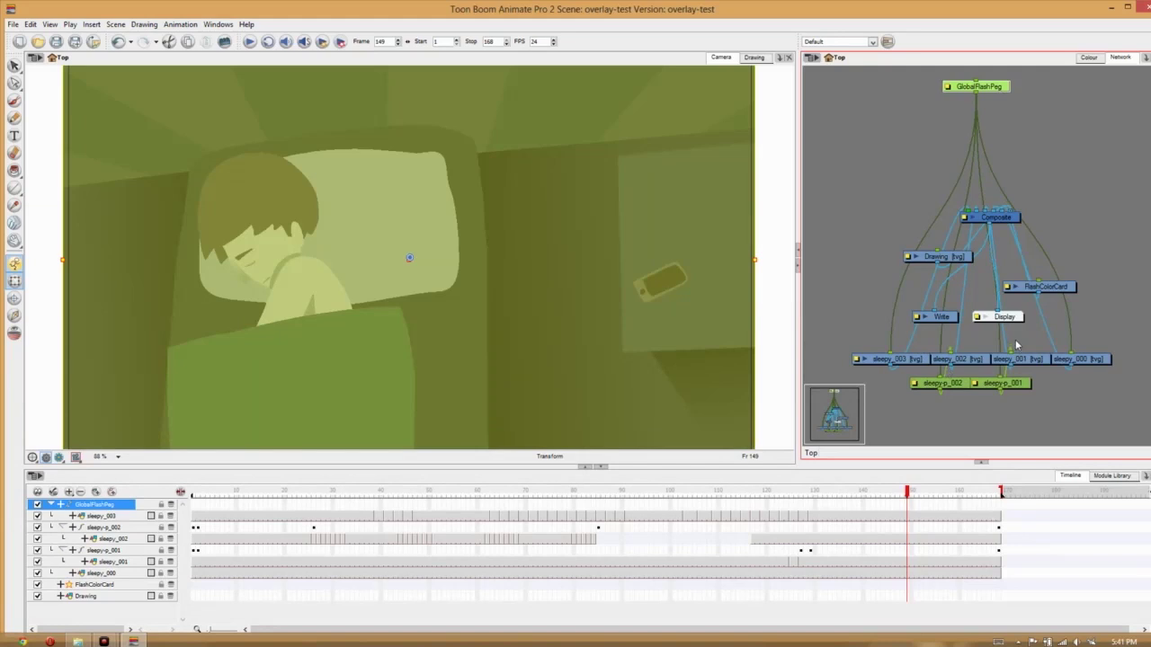
pyautogui.moveTo(1018, 321); pyautogui.dragTo(1039, 326)
pyautogui.moveTo(1002, 225); pyautogui.dragTo(1121, 211)
pyautogui.moveTo(1046, 322); pyautogui.dragTo(1126, 374)
pyautogui.moveTo(964, 323); pyautogui.dragTo(1073, 416)
pyautogui.moveTo(1126, 374); pyautogui.dragTo(1146, 419)
pyautogui.moveTo(958, 258)
pyautogui.mouseDown()
pyautogui.moveTo(1066, 141)
pyautogui.moveTo(1143, 234)
pyautogui.mouseUp()
# Settle Composite beneath the drawing nodes and bring GlobalFlashPeg closer to the drawings.
pyautogui.moveTo(837, 429); pyautogui.dragTo(843, 430)
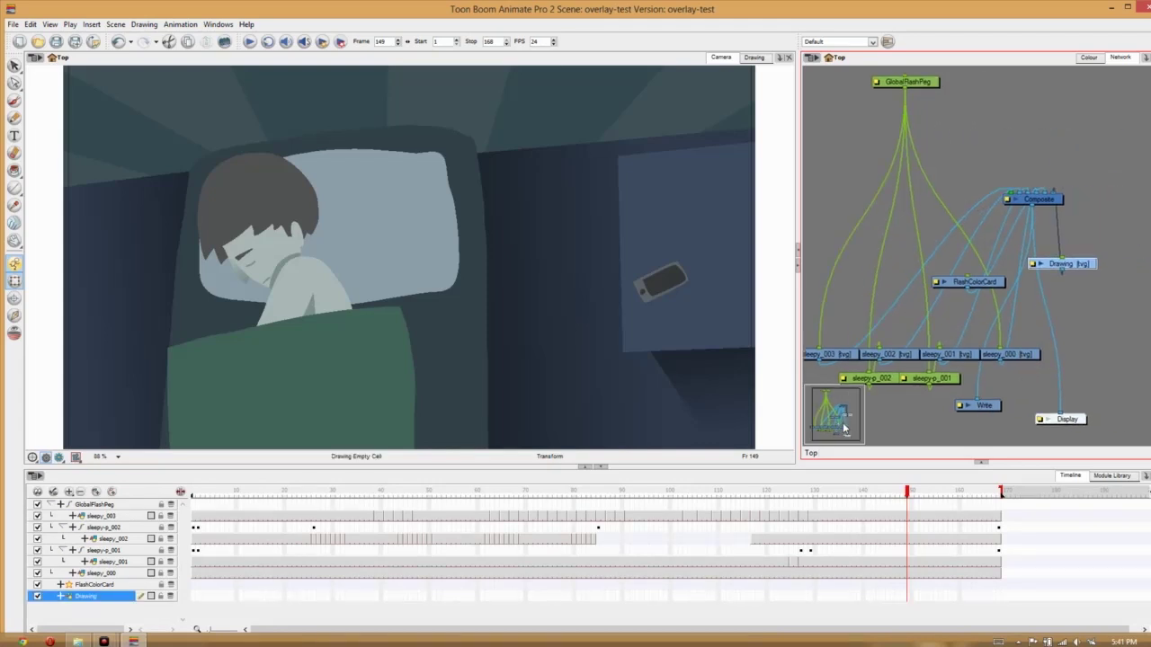
pyautogui.moveTo(1046, 205)
pyautogui.mouseDown()
pyautogui.moveTo(975, 212)
pyautogui.moveTo(1040, 199)
pyautogui.mouseUp()
pyautogui.moveTo(1070, 264); pyautogui.dragTo(1129, 295)
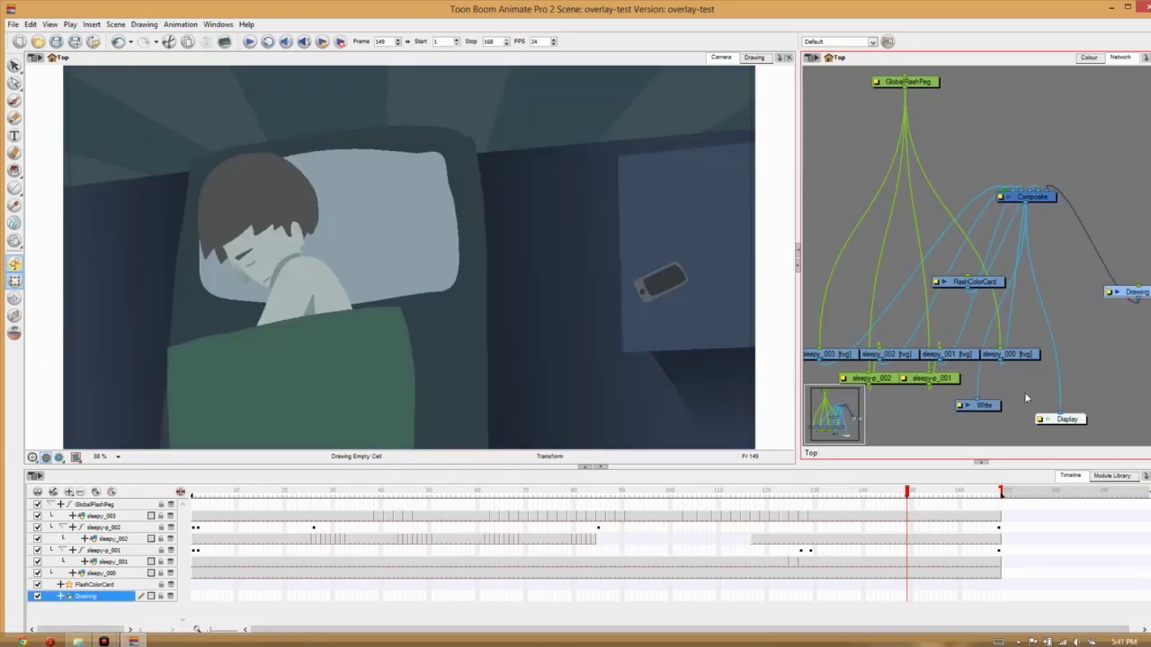
pyautogui.moveTo(989, 407); pyautogui.dragTo(1119, 348)
pyautogui.moveTo(1066, 419); pyautogui.dragTo(1083, 393)
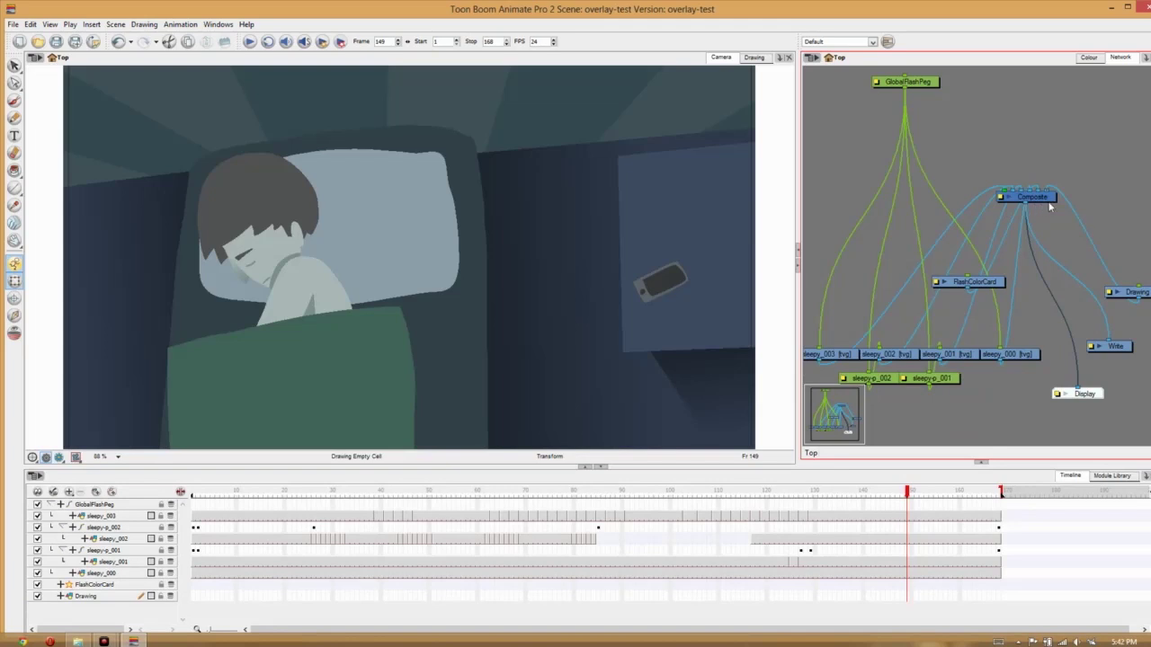
pyautogui.moveTo(1051, 209); pyautogui.dragTo(1027, 430)
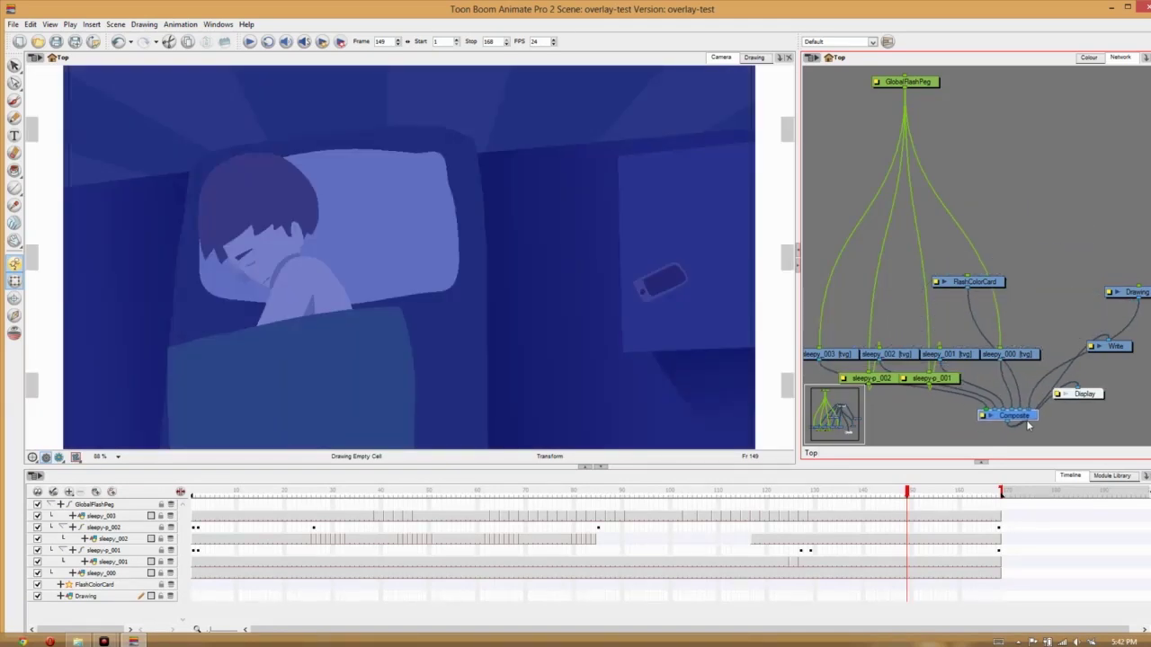
pyautogui.moveTo(908, 83); pyautogui.dragTo(901, 198)
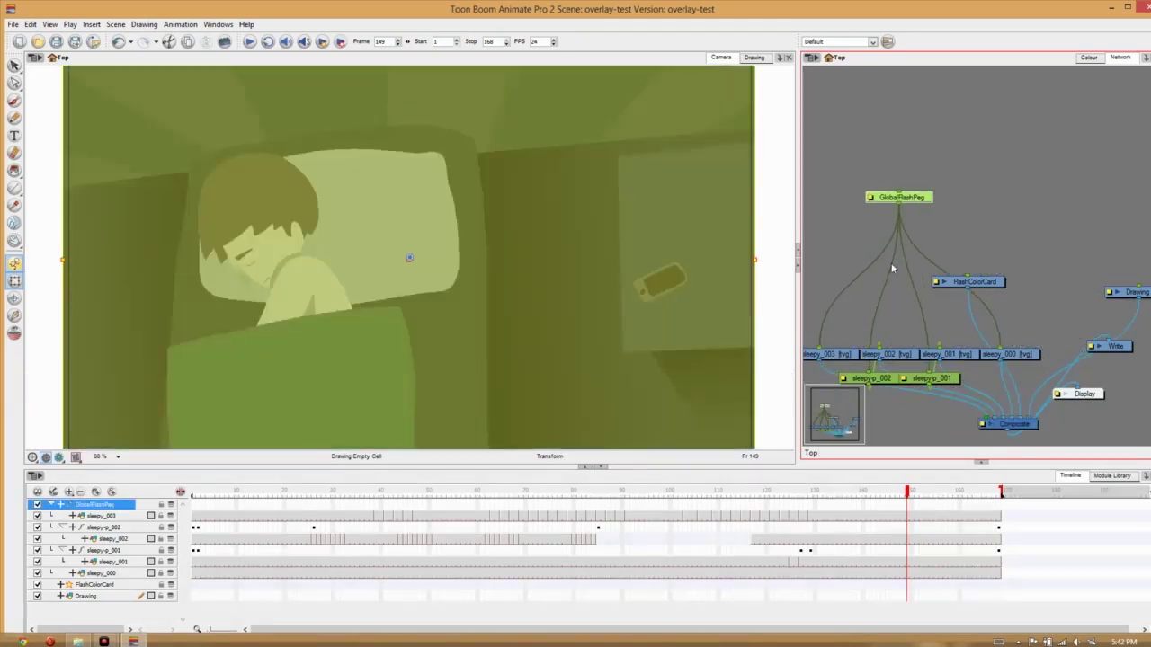
pyautogui.moveTo(828, 419); pyautogui.dragTo(822, 430)
pyautogui.moveTo(1057, 313); pyautogui.dragTo(1020, 334)
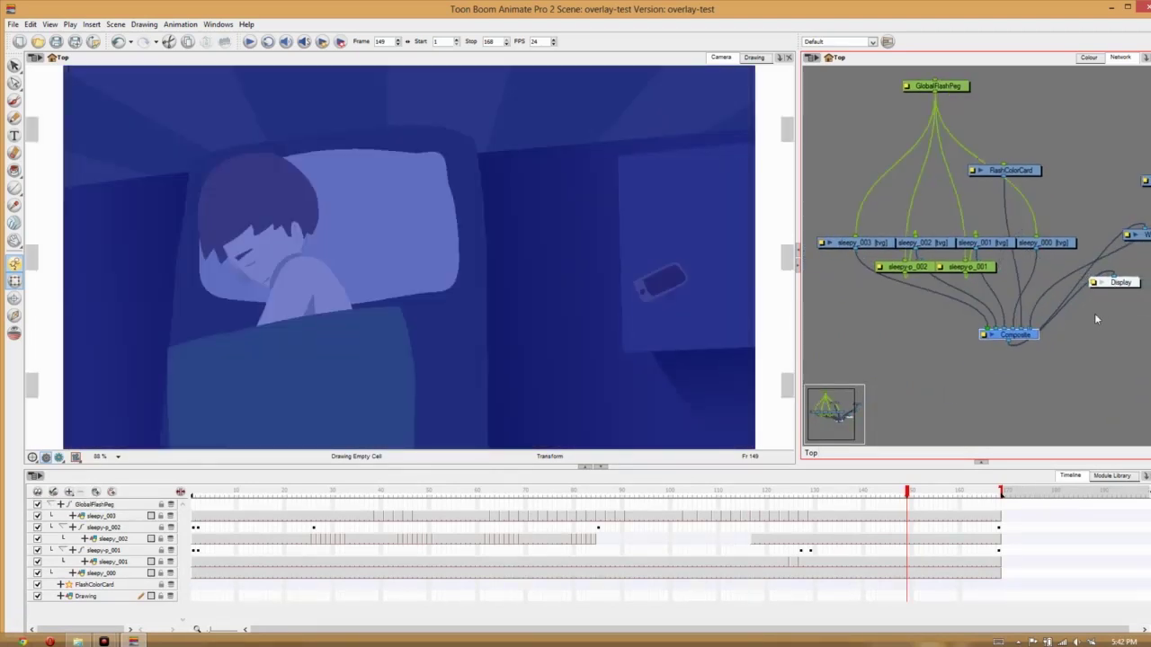
# Select the boy, phone and pillow sleepy_001 drawing nodes and the GlobalFlashPeg node.
pyautogui.click(877, 244)
pyautogui.click(915, 245)
pyautogui.click(980, 245)
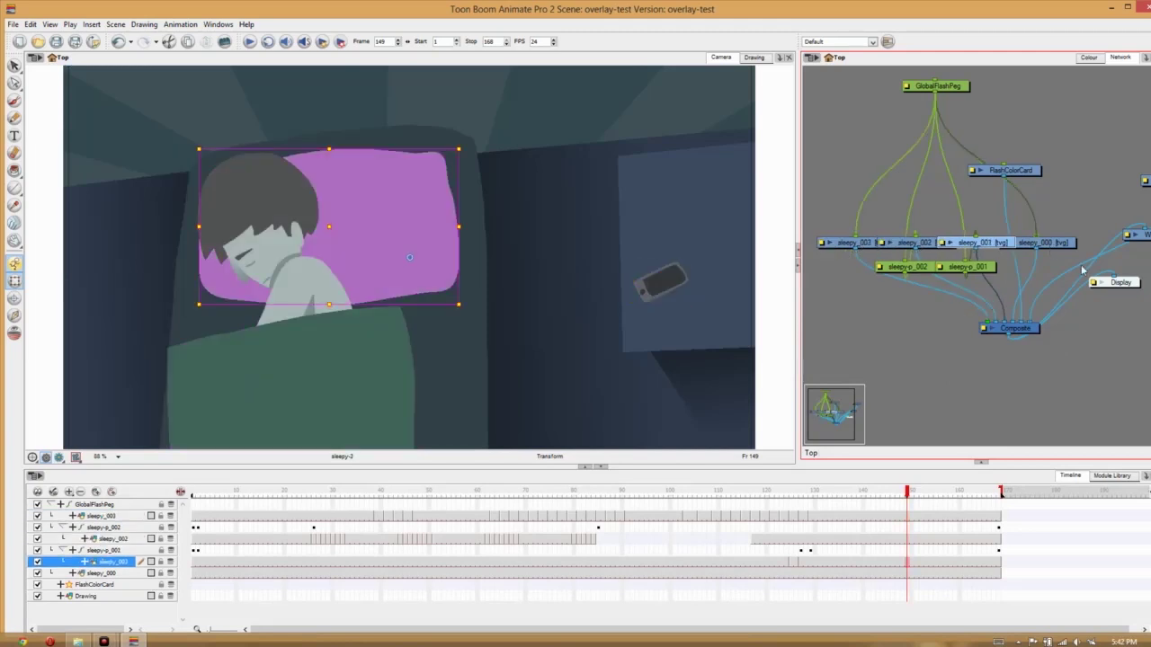
pyautogui.click(932, 89)
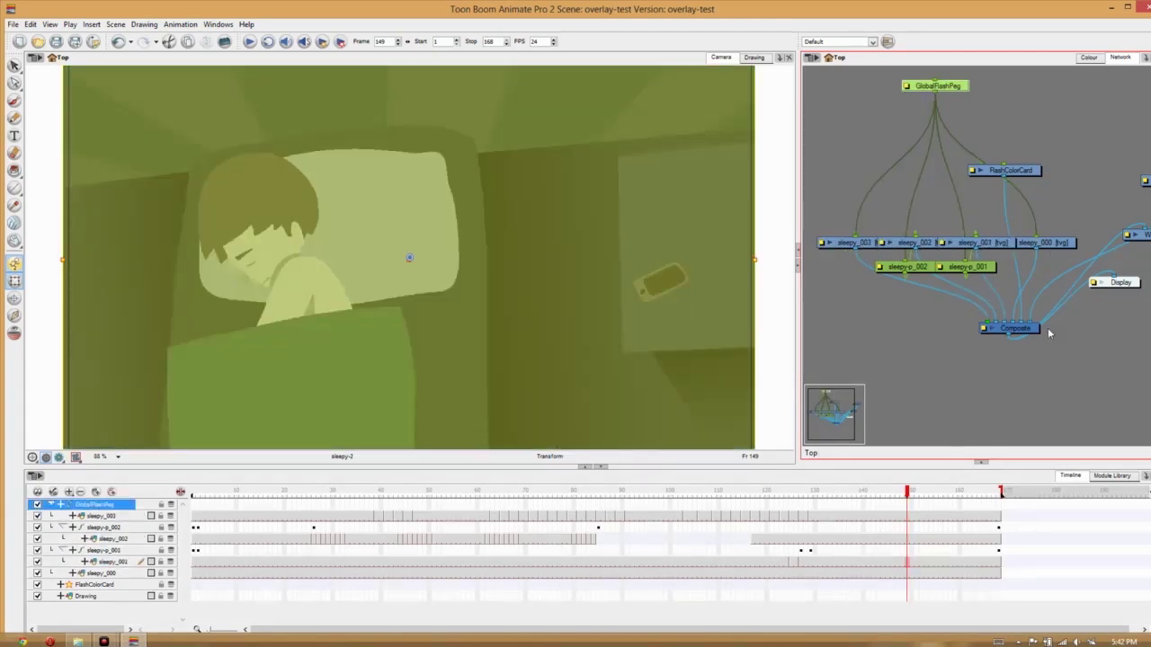
# Stack Display and Write under Composite and move the Drawing node to the middle.
pyautogui.moveTo(1120, 282); pyautogui.dragTo(944, 381)
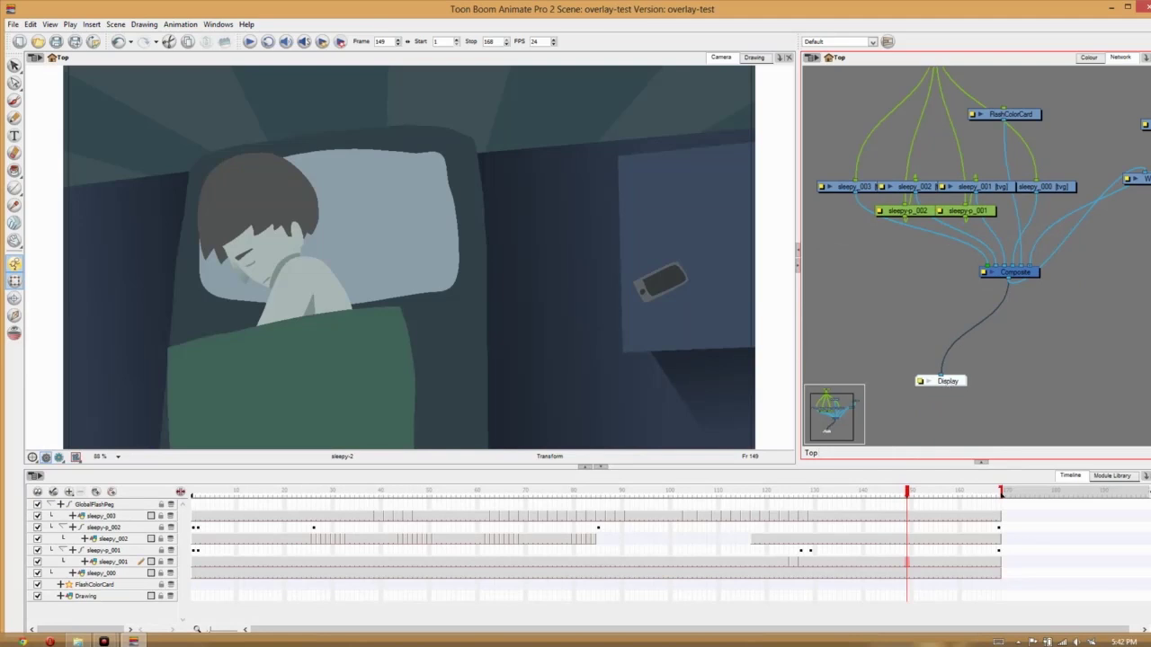
pyautogui.moveTo(1144, 180); pyautogui.dragTo(998, 390)
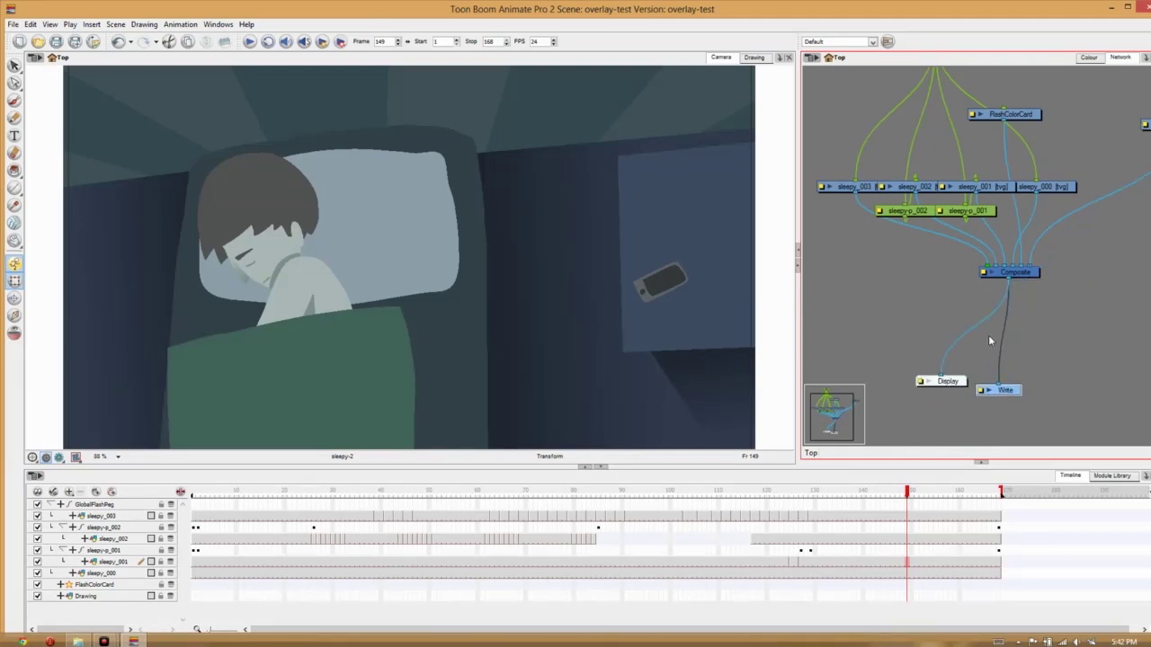
pyautogui.moveTo(835, 423); pyautogui.dragTo(838, 423)
pyautogui.moveTo(1129, 126)
pyautogui.mouseDown()
pyautogui.moveTo(1043, 382)
pyautogui.moveTo(1076, 395)
pyautogui.moveTo(1118, 274)
pyautogui.moveTo(1095, 207)
pyautogui.mouseUp()
pyautogui.moveTo(926, 387); pyautogui.dragTo(909, 373)
pyautogui.moveTo(979, 396)
pyautogui.mouseDown()
pyautogui.moveTo(1008, 378)
pyautogui.moveTo(1031, 386)
pyautogui.mouseUp()
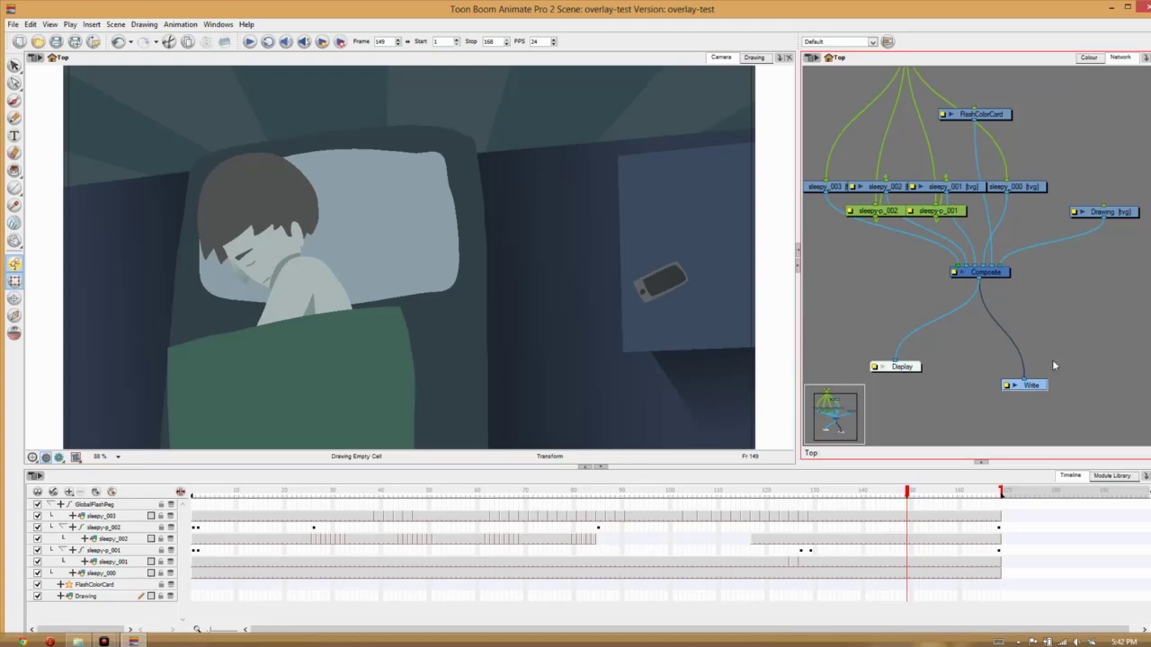
# Show the Module Library and browse its Filter and Group tabs back to Favorites.
pyautogui.click(1111, 477)
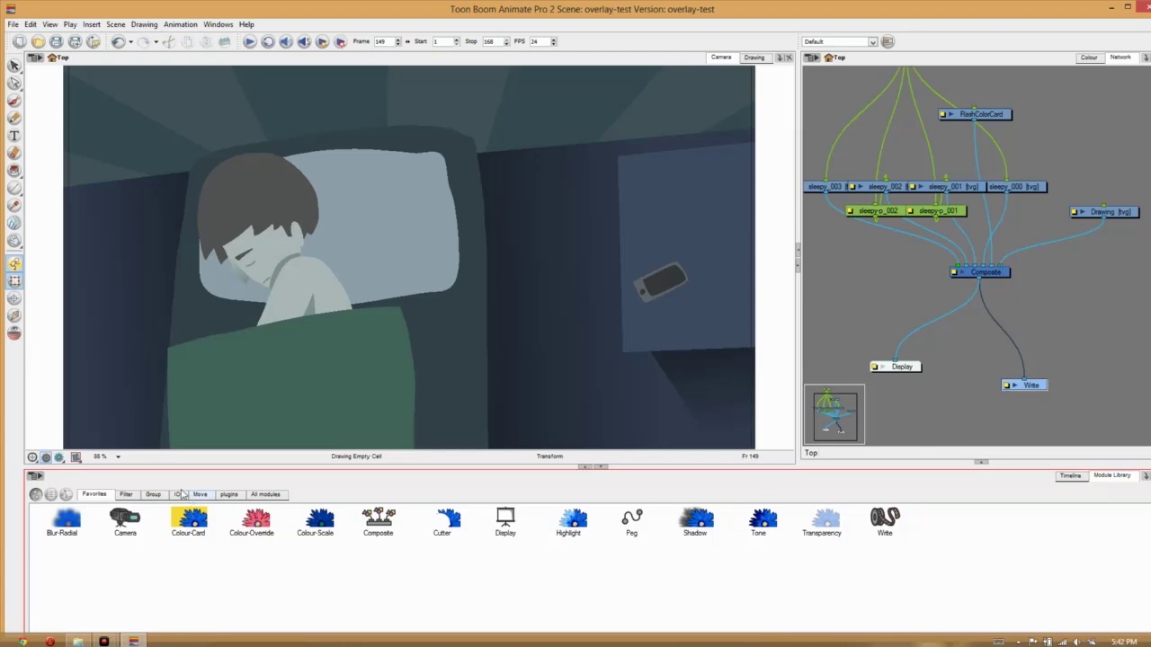
pyautogui.click(127, 496)
pyautogui.click(153, 495)
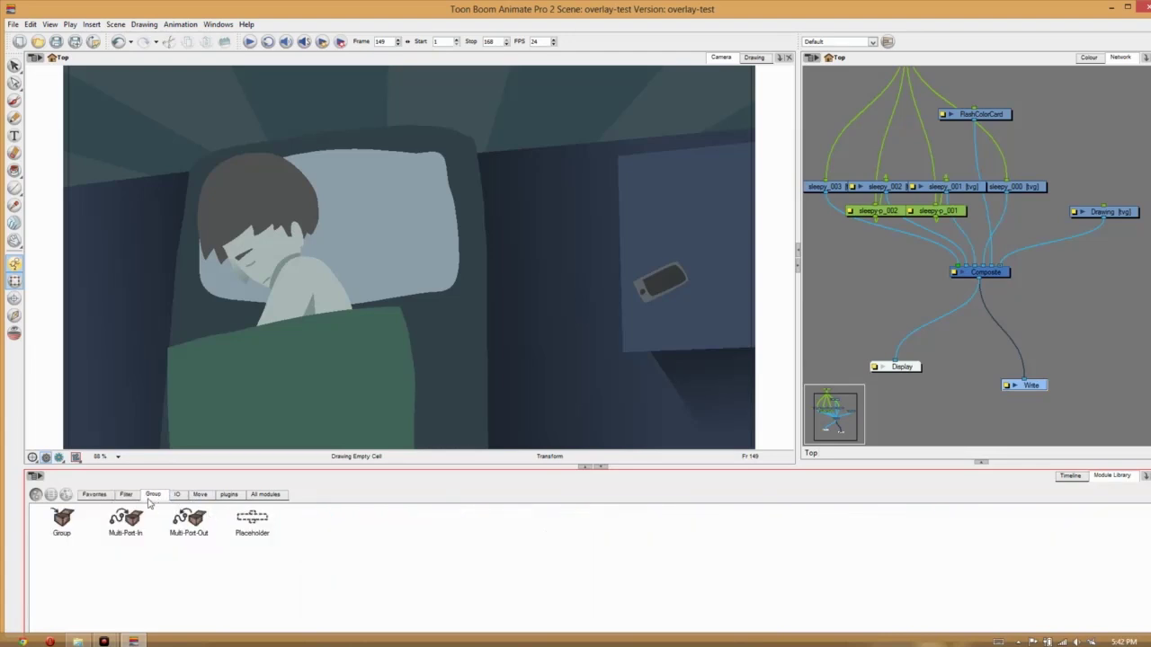
pyautogui.click(127, 496)
pyautogui.click(94, 495)
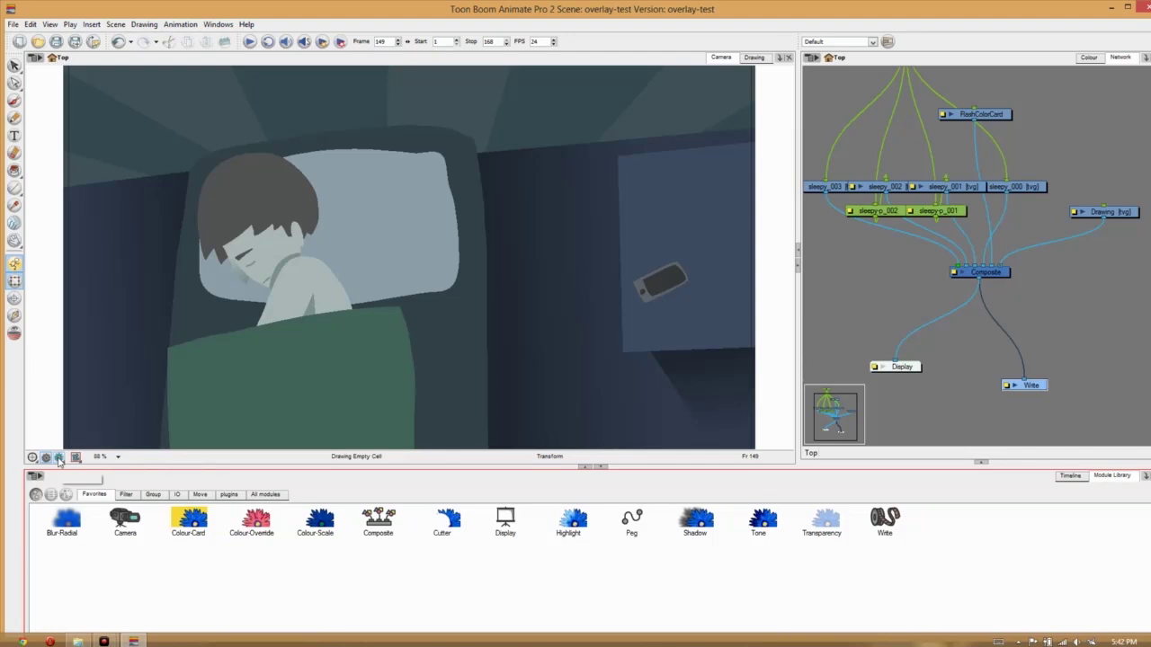
# Switch the Camera view to Render View, nudge Composite up, and list all modules.
pyautogui.click(58, 458)
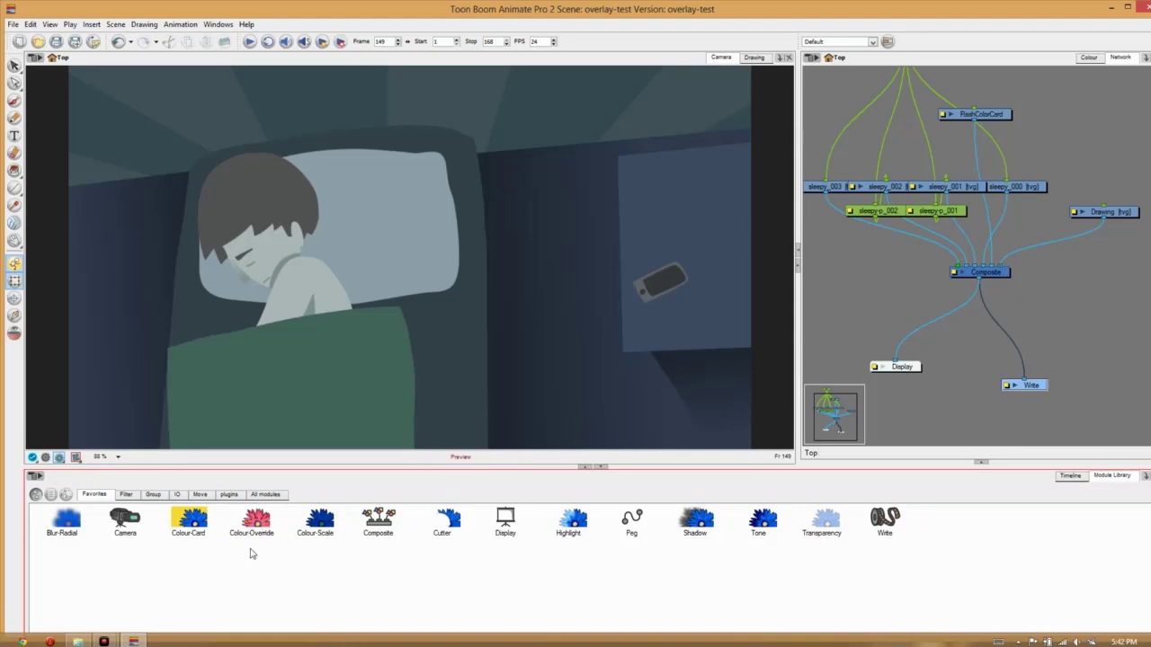
pyautogui.moveTo(982, 271); pyautogui.dragTo(989, 258)
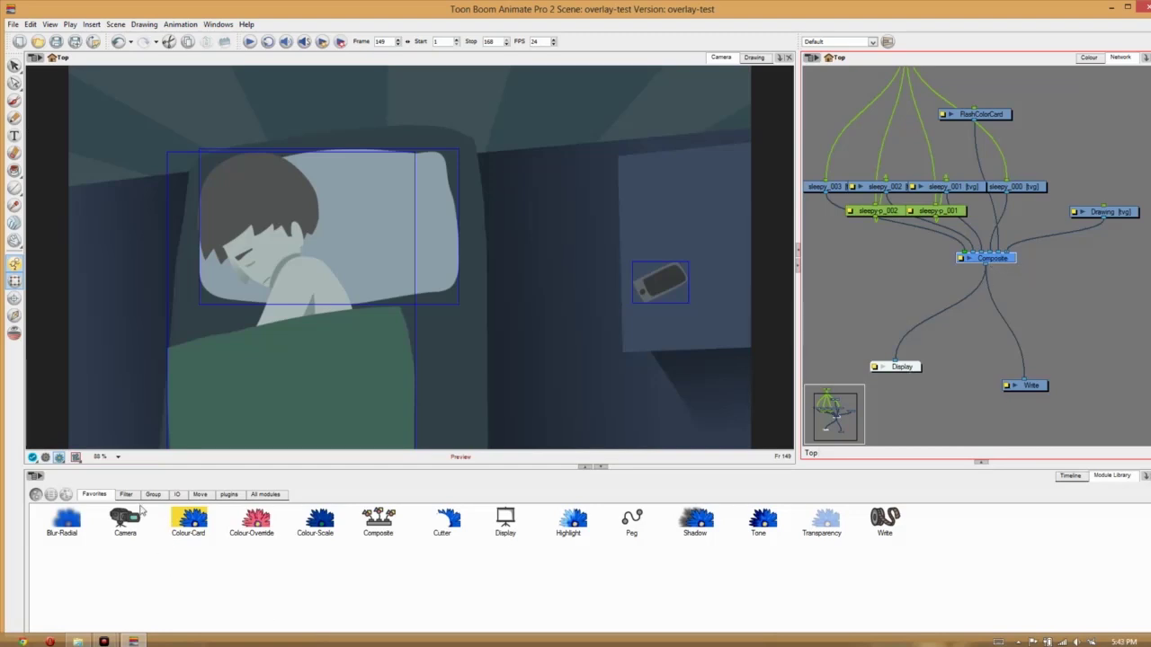
pyautogui.click(267, 495)
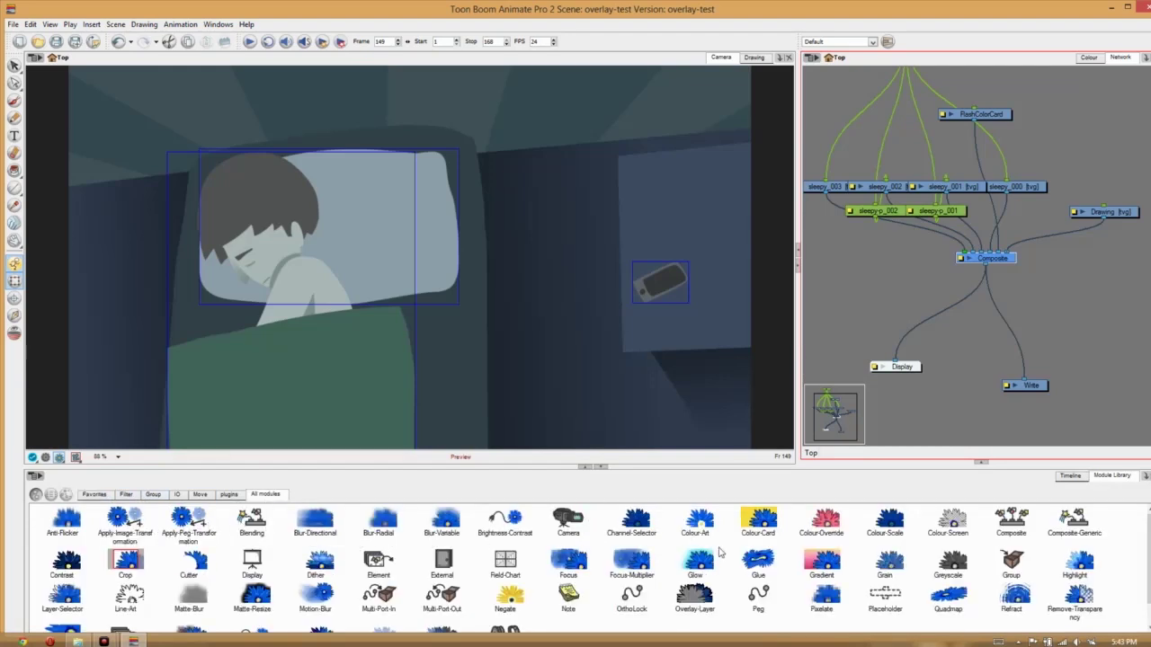
# Add a Composite_1 node from the library and route Write's input through it.
pyautogui.moveTo(1013, 520); pyautogui.dragTo(994, 402)
pyautogui.moveTo(1048, 289); pyautogui.dragTo(1056, 296)
pyautogui.moveTo(987, 270)
pyautogui.mouseDown()
pyautogui.moveTo(1029, 294)
pyautogui.moveTo(955, 357)
pyautogui.moveTo(899, 362)
pyautogui.mouseUp()
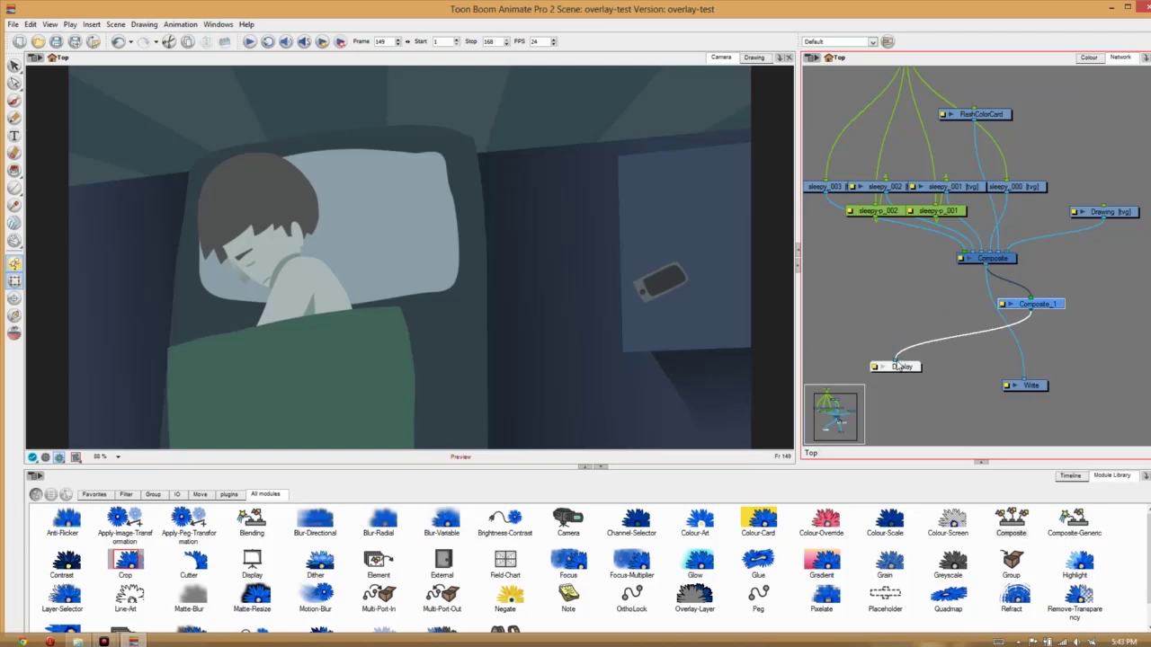
pyautogui.moveTo(1032, 310); pyautogui.dragTo(1034, 378)
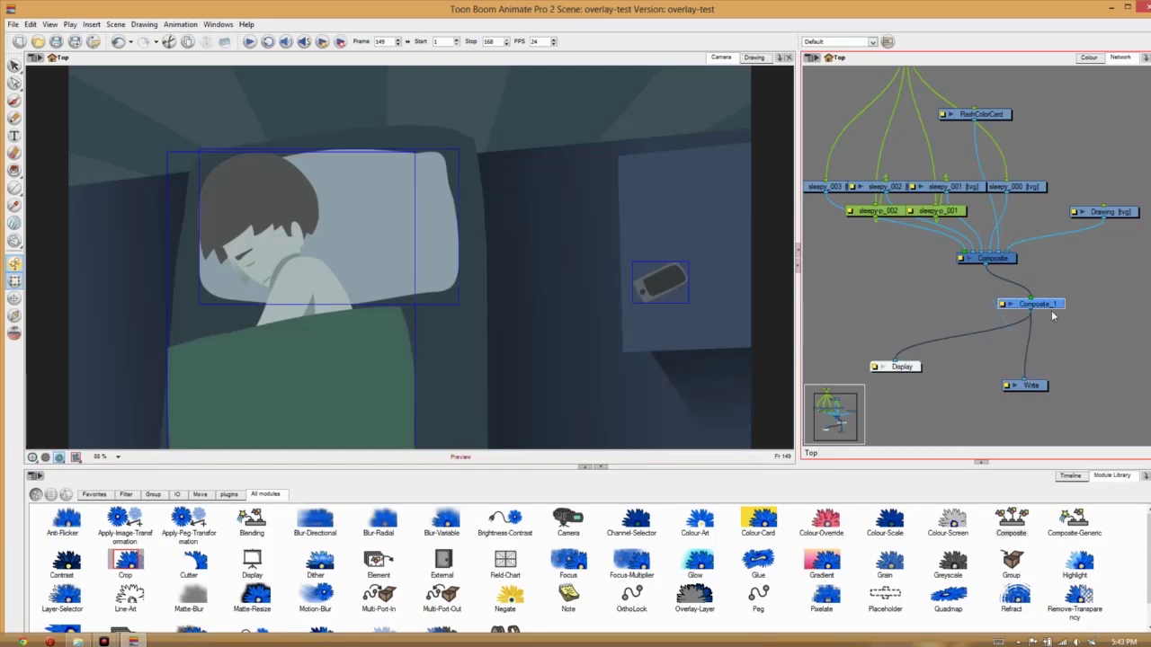
# Stack Composite above Composite_1 and connect Composite's output into Composite_1.
pyautogui.moveTo(1041, 311); pyautogui.dragTo(1017, 325)
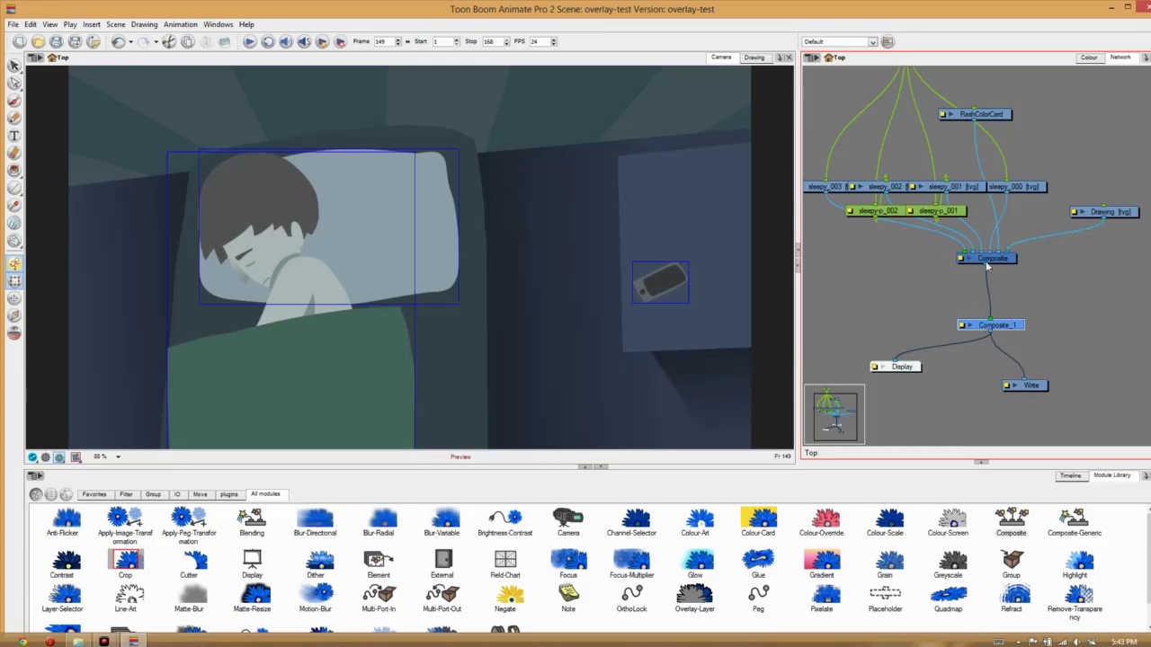
pyautogui.moveTo(986, 263); pyautogui.dragTo(1019, 250)
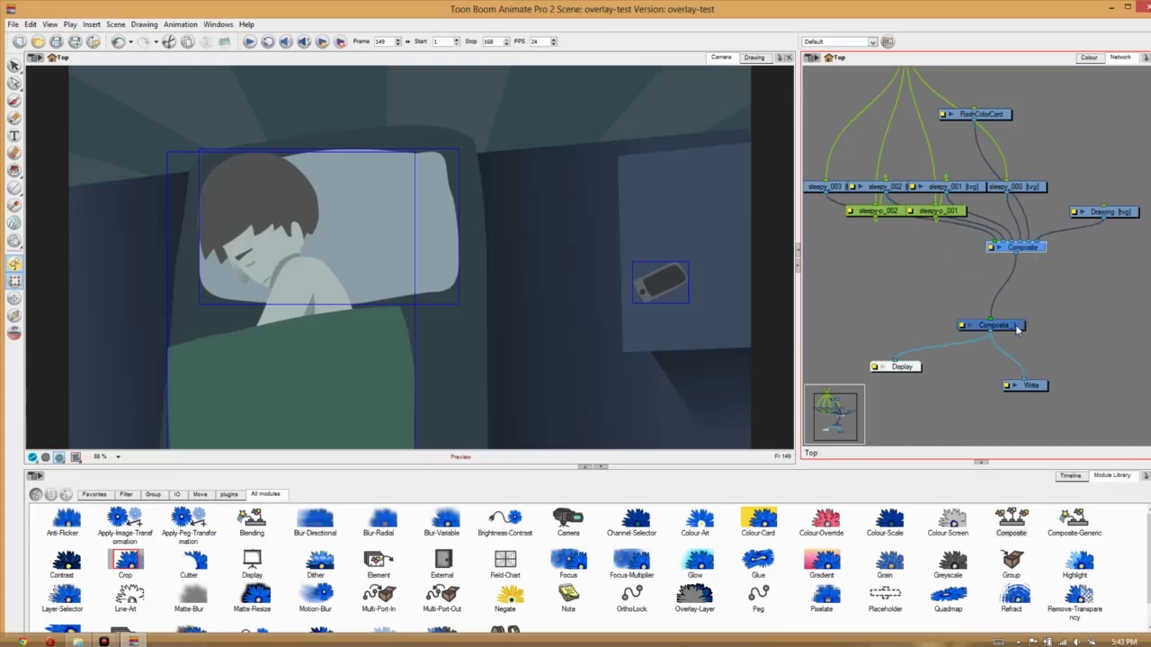
pyautogui.moveTo(1019, 329); pyautogui.dragTo(1031, 326)
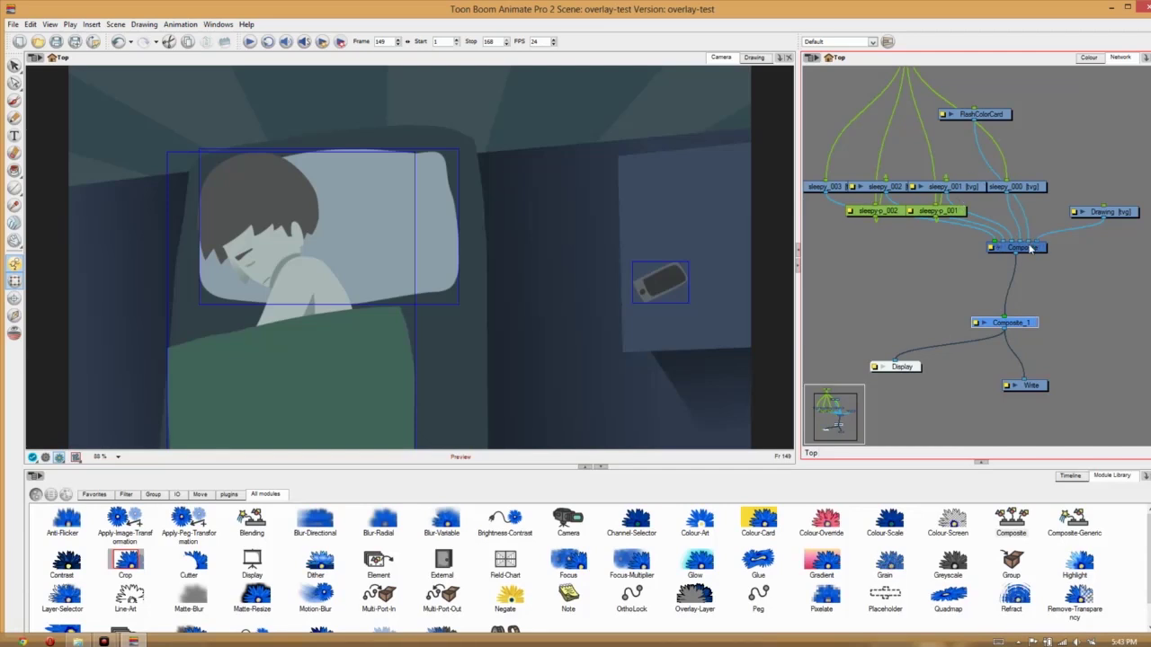
pyautogui.moveTo(1031, 249); pyautogui.dragTo(1036, 269)
pyautogui.click(1127, 213)
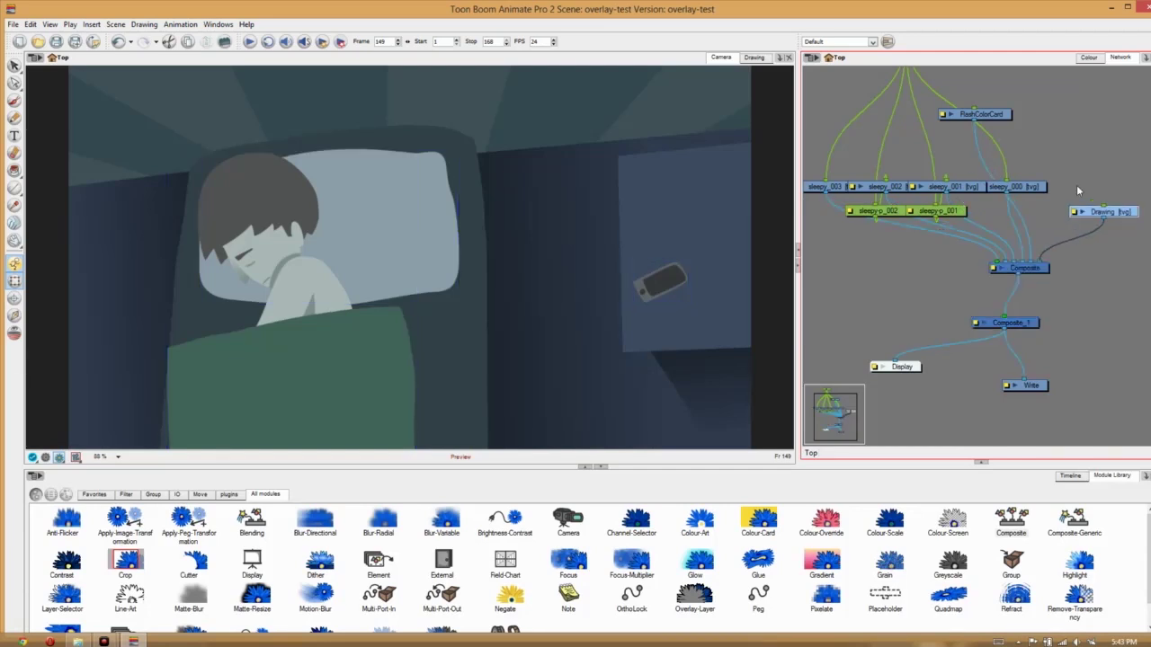
pyautogui.click(1036, 189)
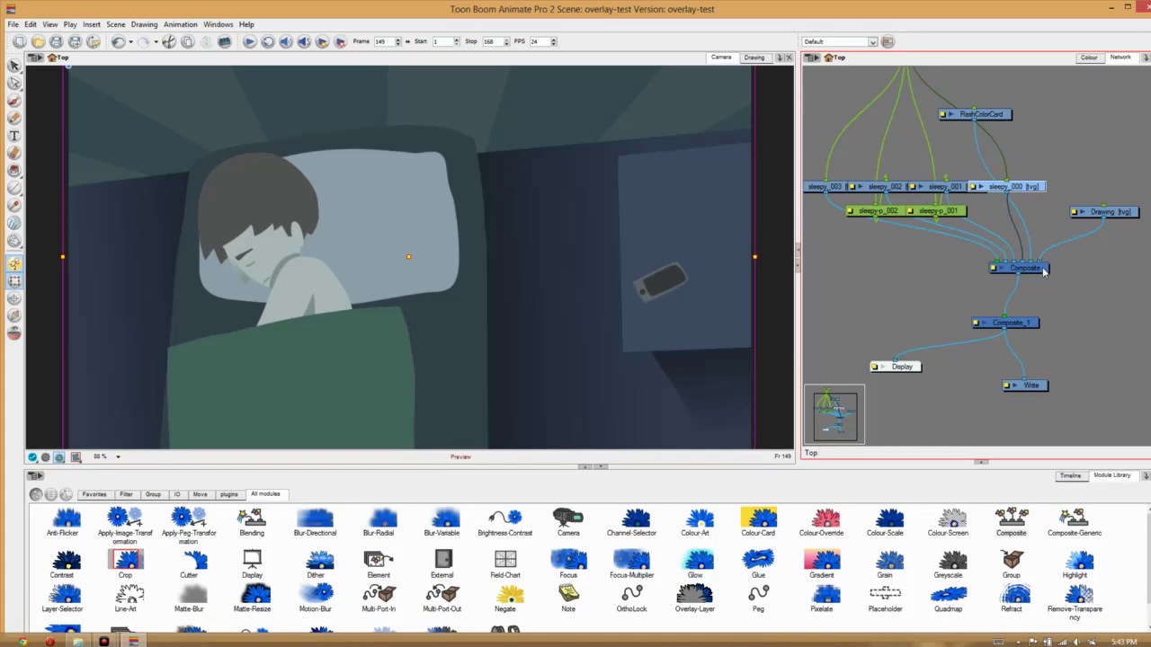
pyautogui.moveTo(1037, 274); pyautogui.dragTo(1036, 260)
pyautogui.moveTo(1030, 323); pyautogui.dragTo(1031, 319)
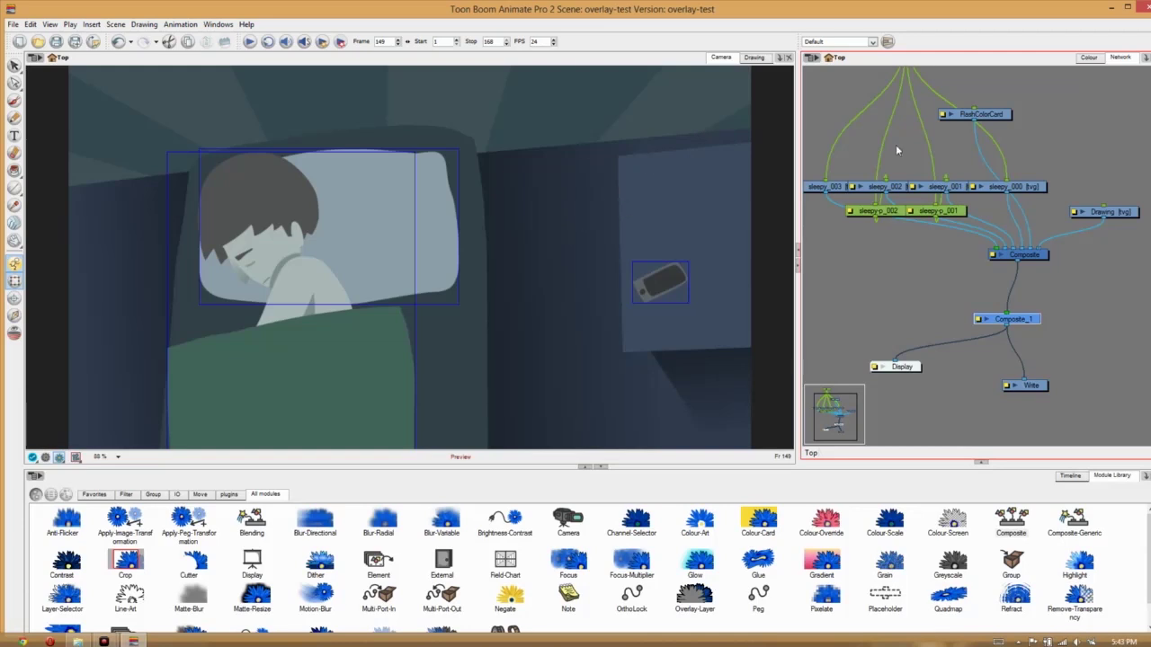
pyautogui.moveTo(1019, 264); pyautogui.dragTo(994, 313)
pyautogui.click(387, 530)
# Place a Blur-Radial node and cable it between Composite and Composite_1.
pyautogui.moveTo(966, 292); pyautogui.dragTo(966, 291)
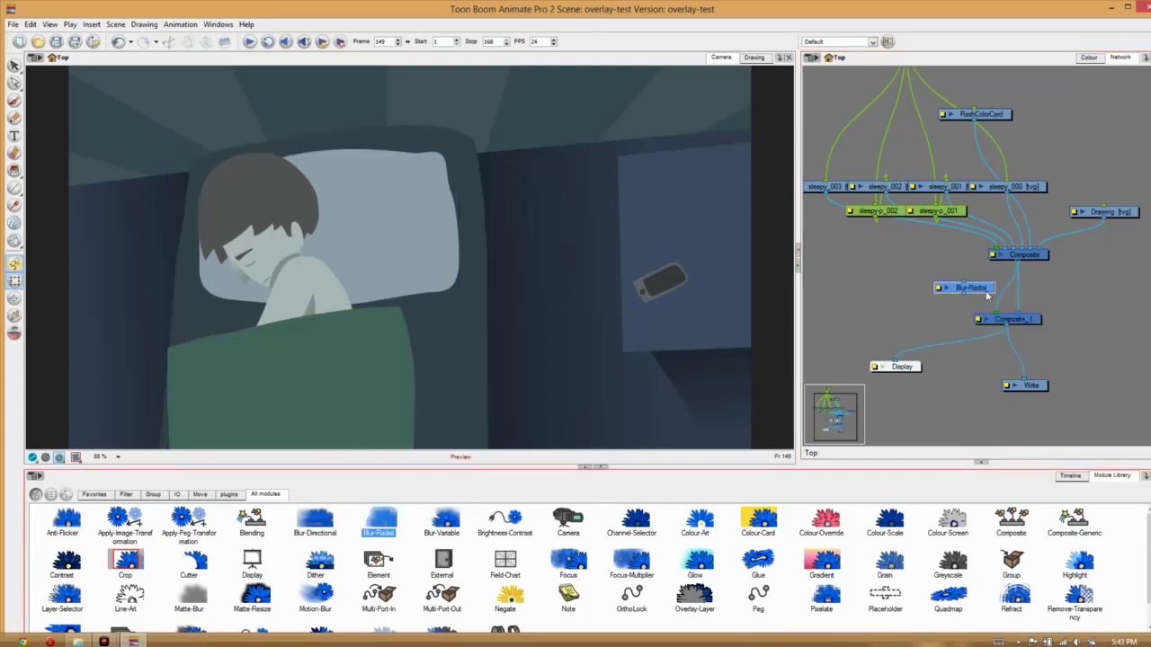
pyautogui.moveTo(1014, 258); pyautogui.dragTo(970, 286)
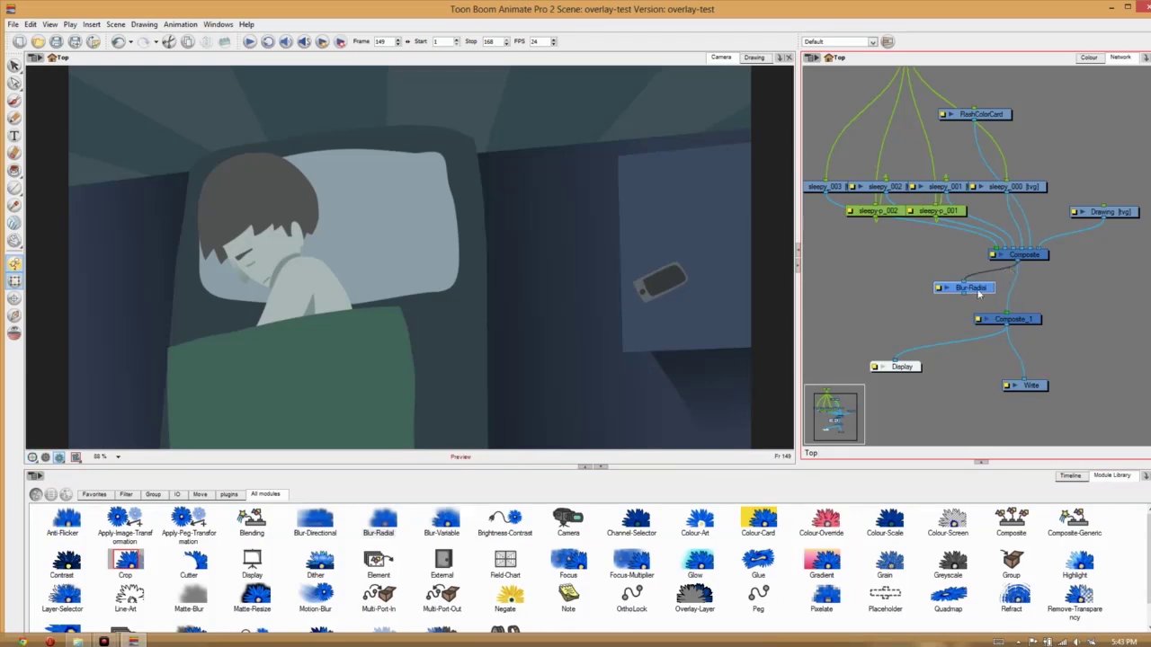
pyautogui.moveTo(965, 293); pyautogui.dragTo(991, 286)
pyautogui.click(988, 294)
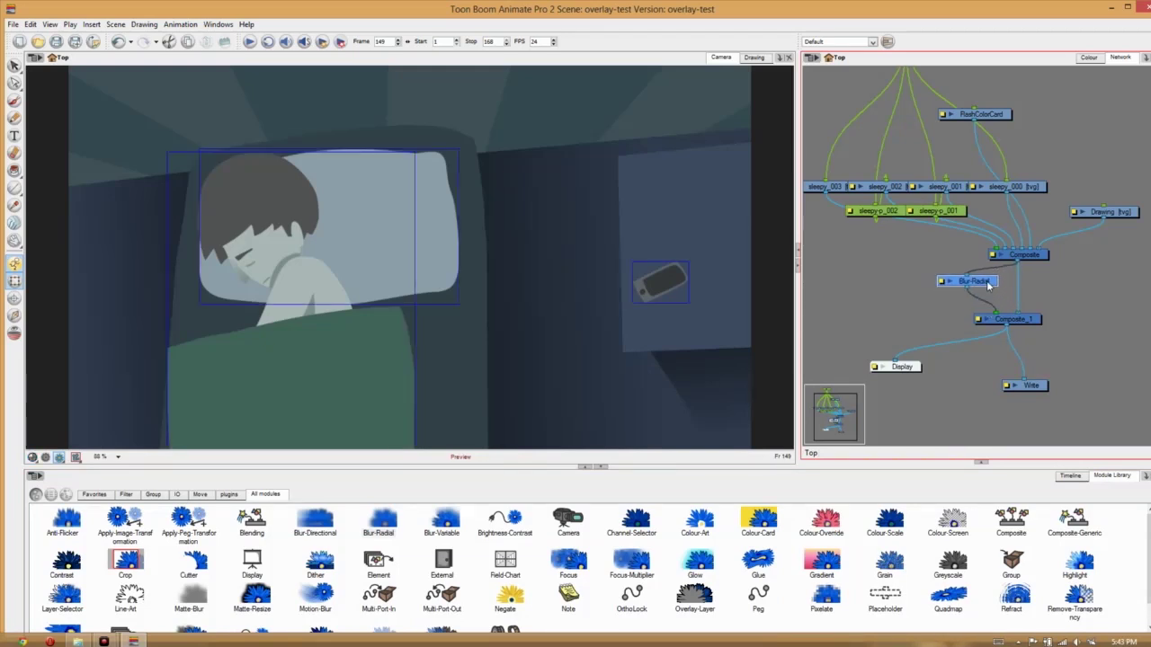
pyautogui.hotkey('ctrl', 'z')
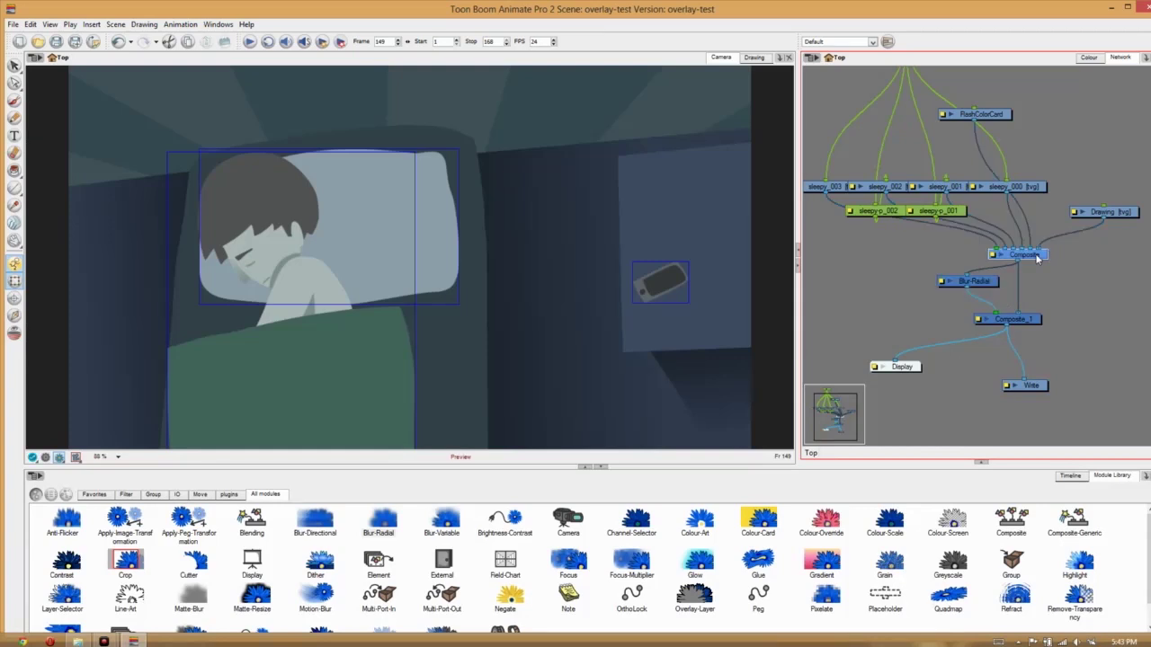
pyautogui.click(1019, 328)
pyautogui.moveTo(1019, 333); pyautogui.dragTo(1015, 346)
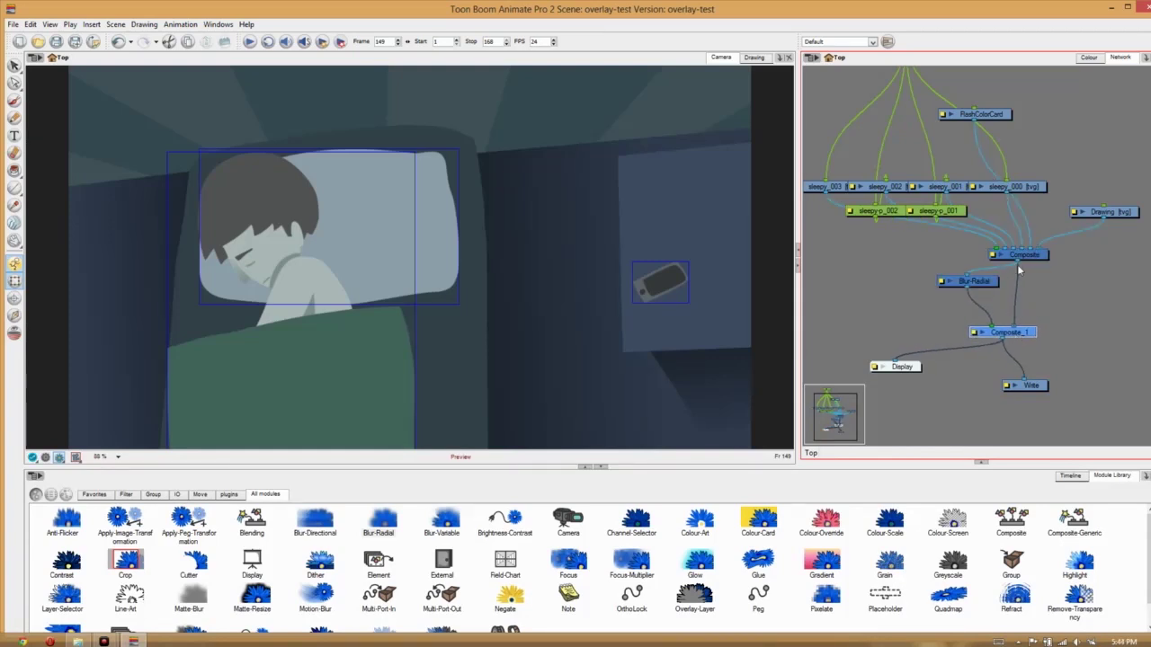
pyautogui.moveTo(984, 284); pyautogui.dragTo(984, 294)
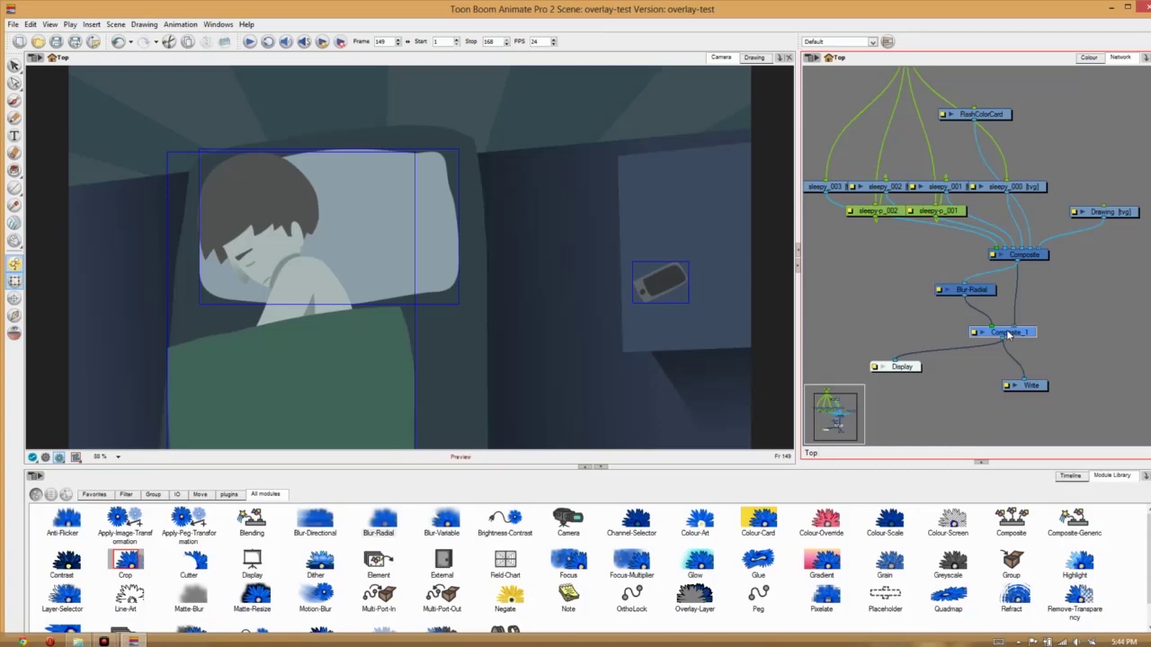
pyautogui.click(1003, 334)
# Set the Blur-Radial radius to 3.7 and close its properties.
pyautogui.click(940, 292)
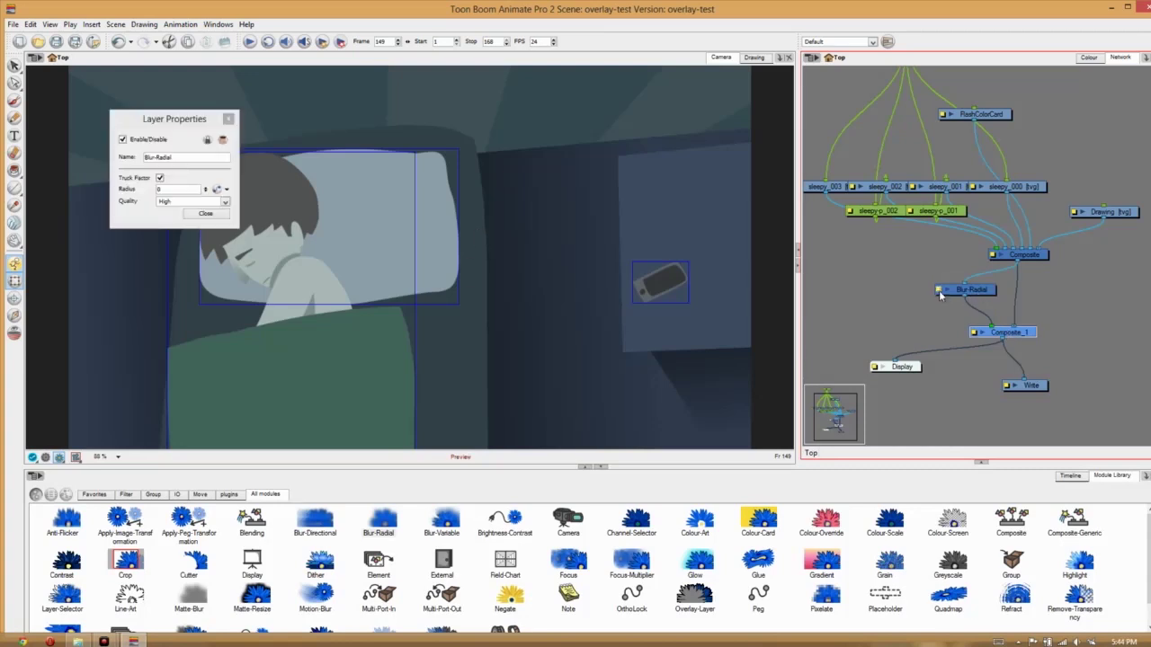
pyautogui.moveTo(206, 191); pyautogui.dragTo(206, 126)
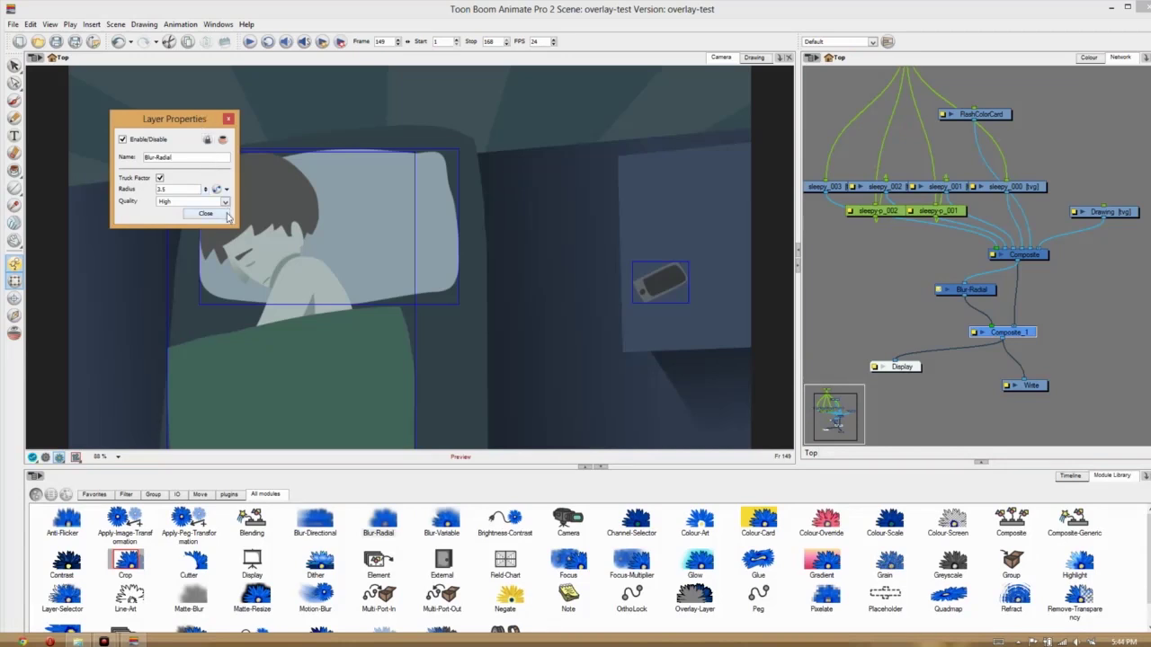
pyautogui.moveTo(173, 119); pyautogui.dragTo(700, 204)
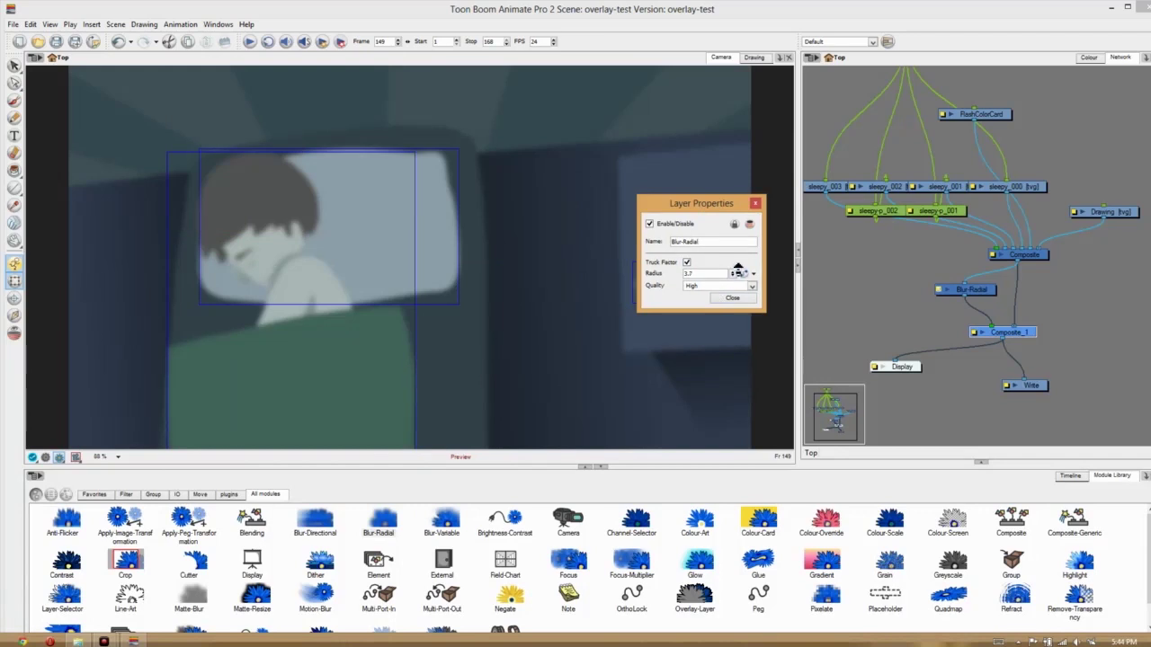
pyautogui.click(733, 299)
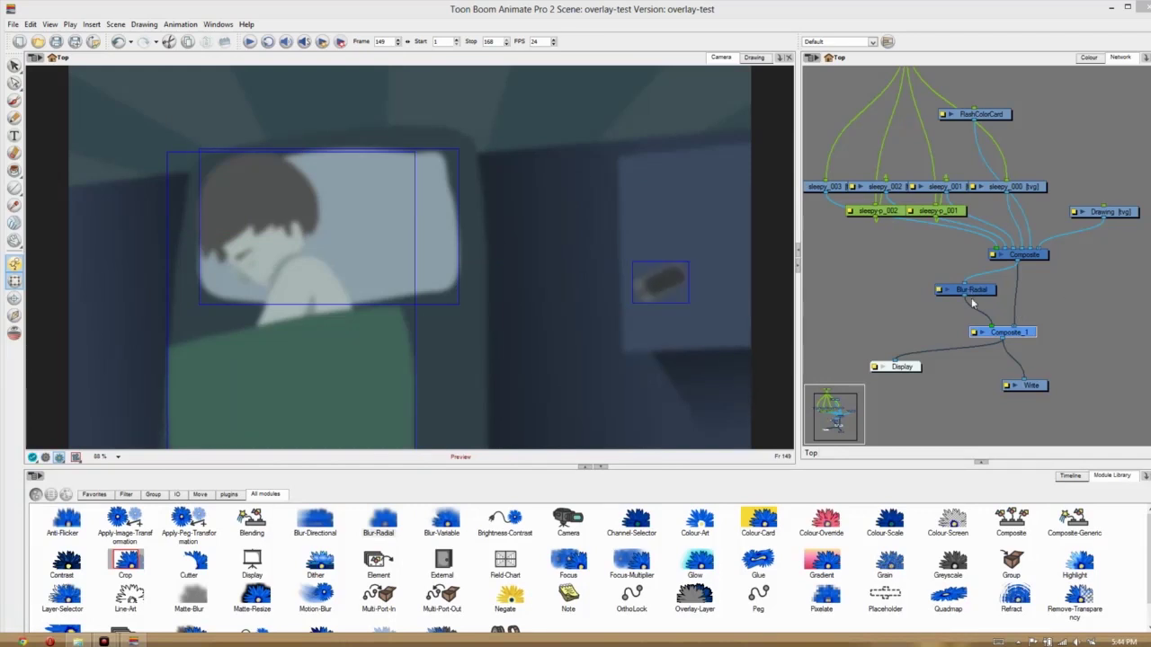
# Add a Blending node linked after Blur-Radial.
pyautogui.moveTo(985, 297); pyautogui.dragTo(969, 281)
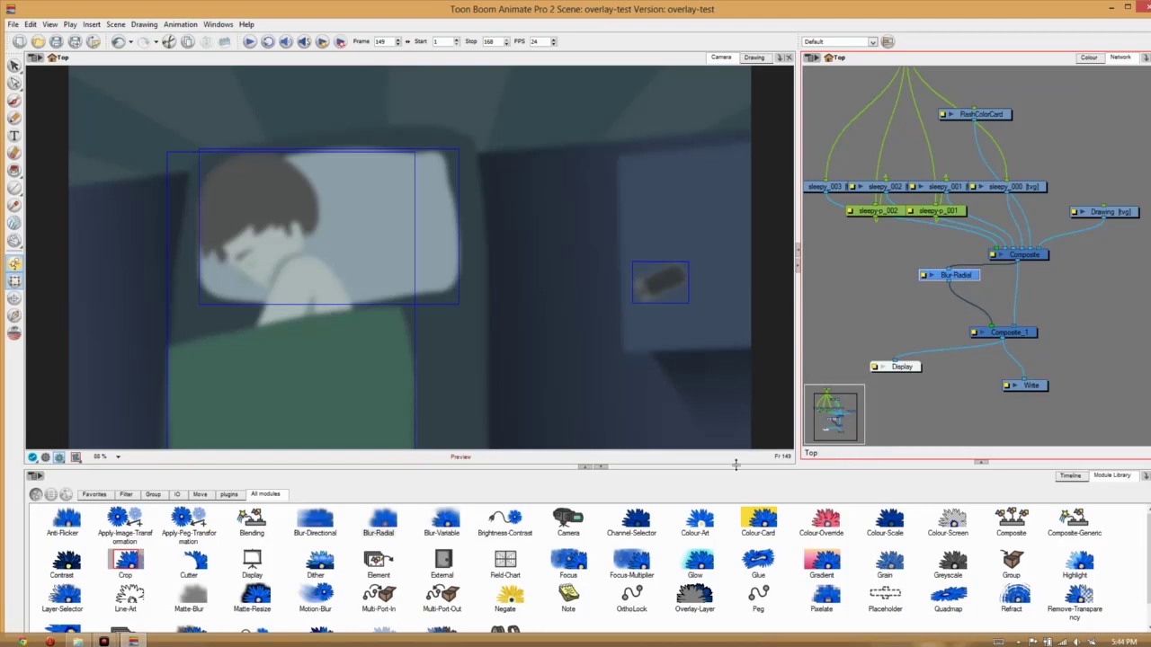
pyautogui.click(254, 526)
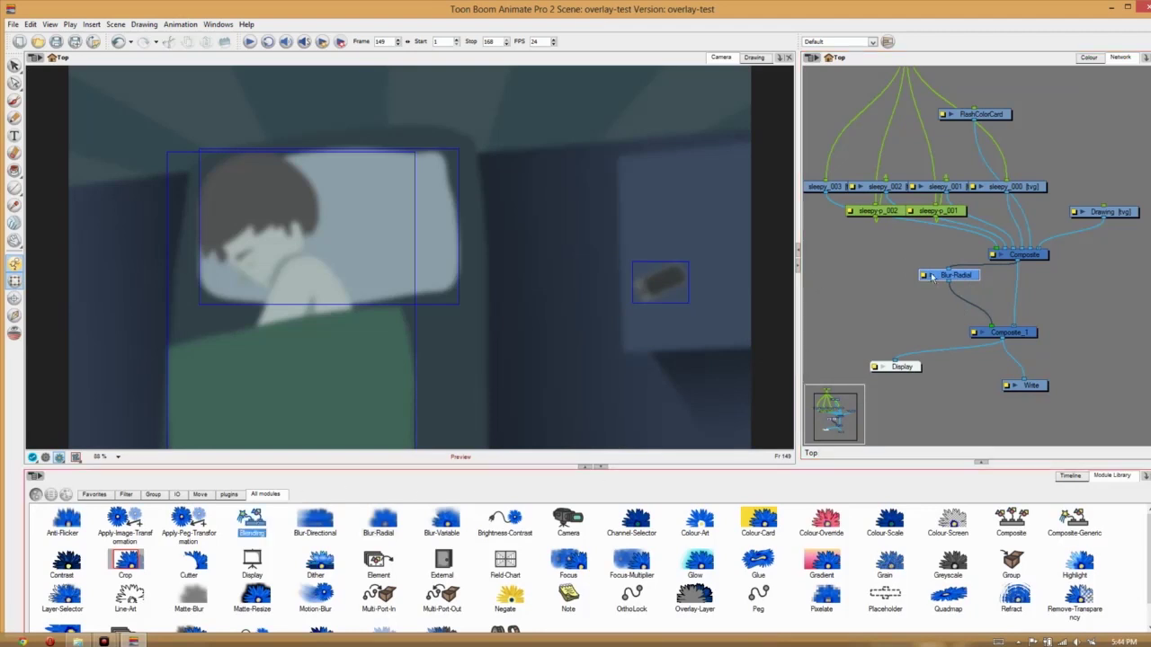
pyautogui.moveTo(967, 284)
pyautogui.mouseDown()
pyautogui.moveTo(949, 279)
pyautogui.moveTo(966, 317)
pyautogui.moveTo(954, 287)
pyautogui.mouseUp()
pyautogui.click(942, 308)
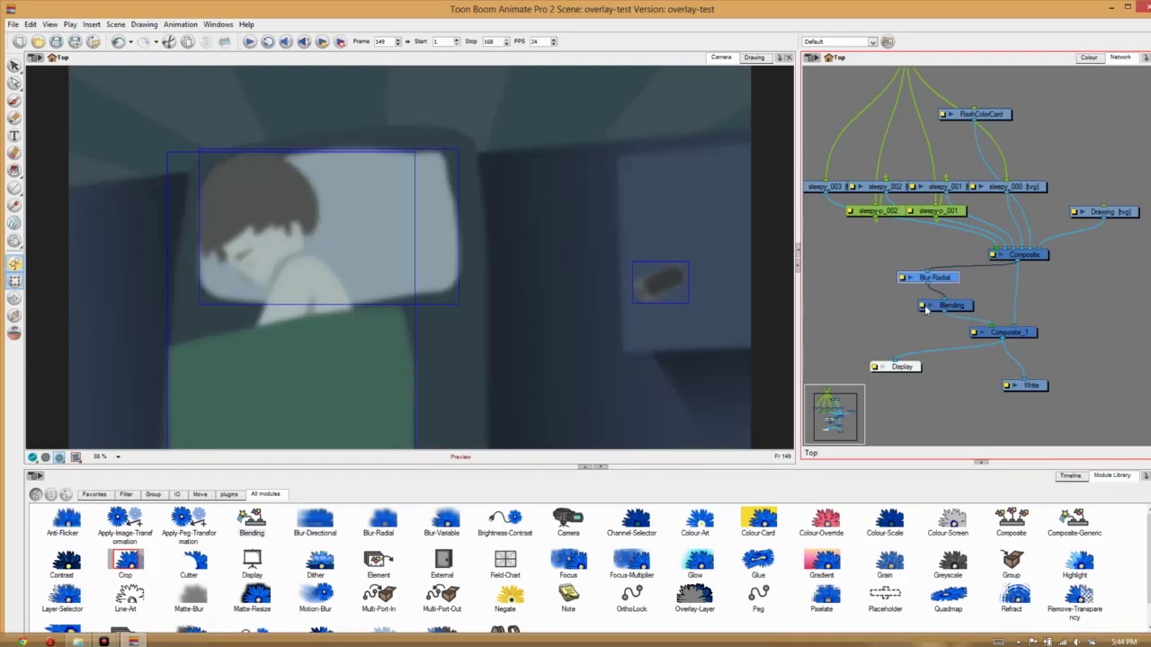
# Set the Blending node's Blend Mode and SWF Blend Mode to Overlay.
pyautogui.click(922, 307)
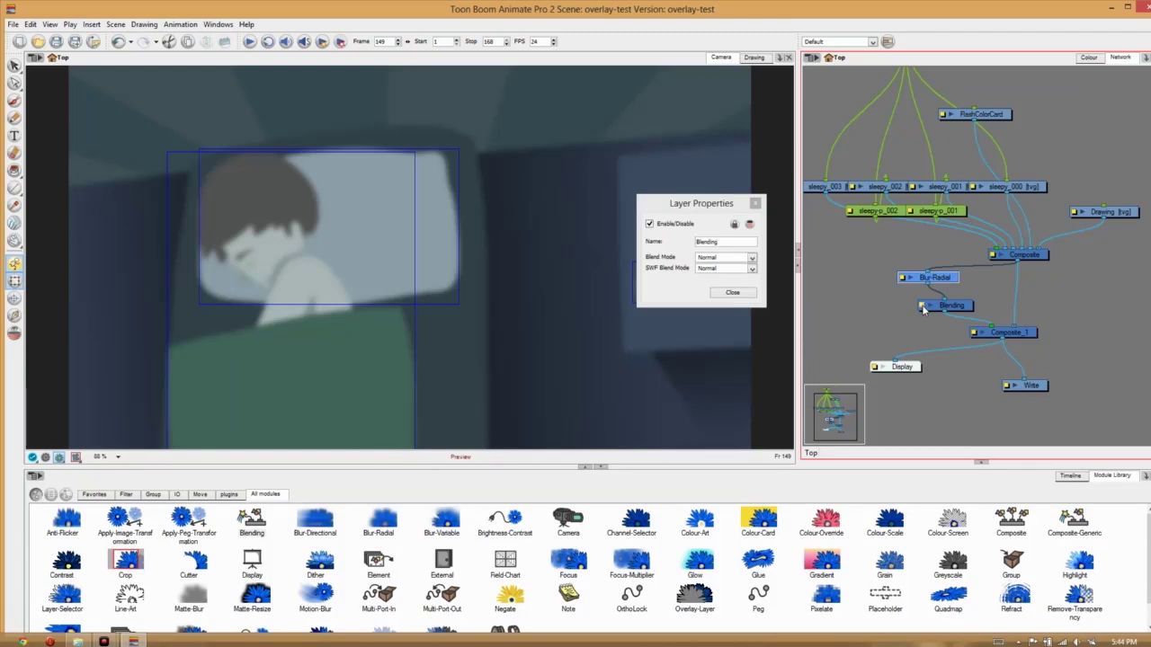
pyautogui.click(744, 259)
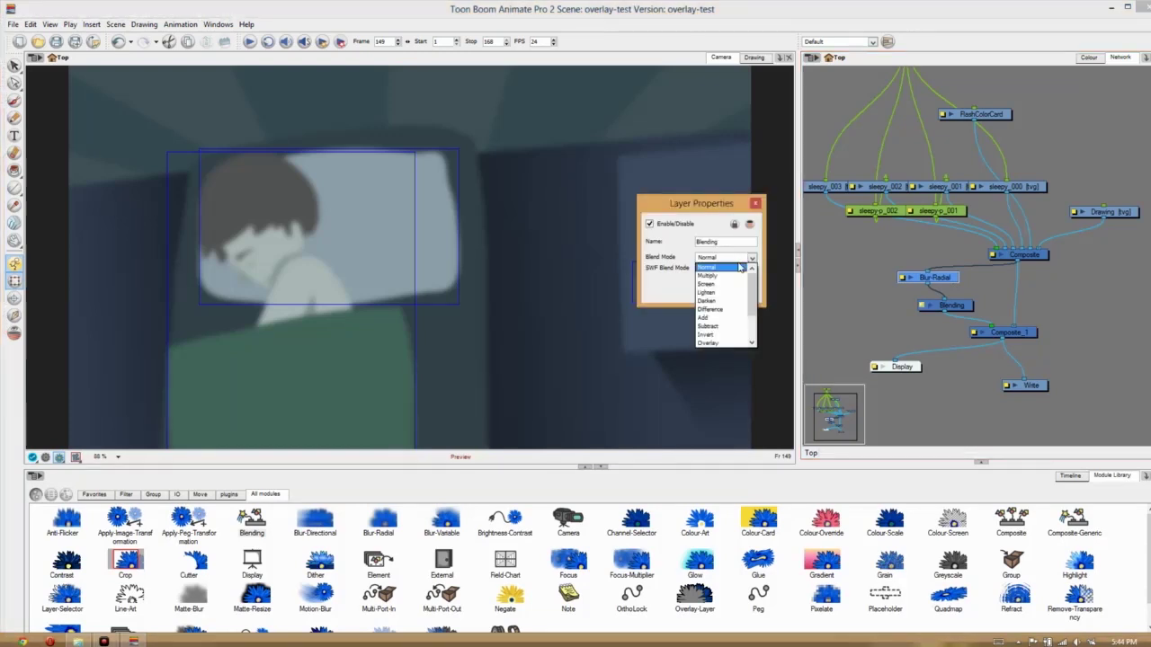
pyautogui.click(721, 342)
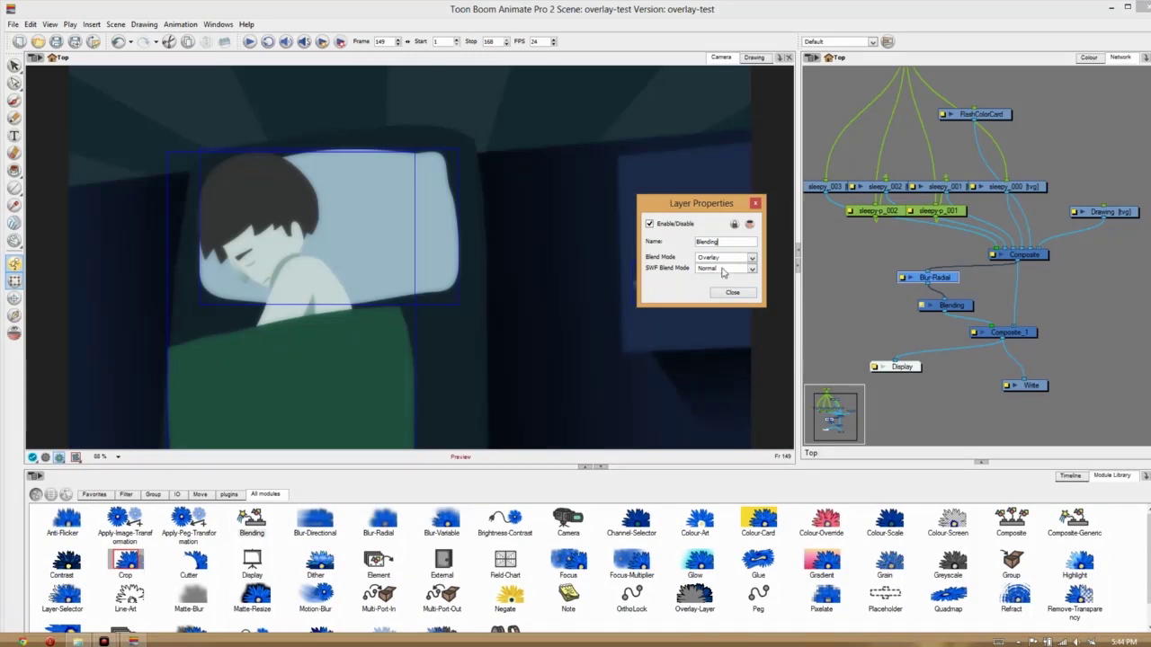
pyautogui.click(722, 269)
pyautogui.click(715, 352)
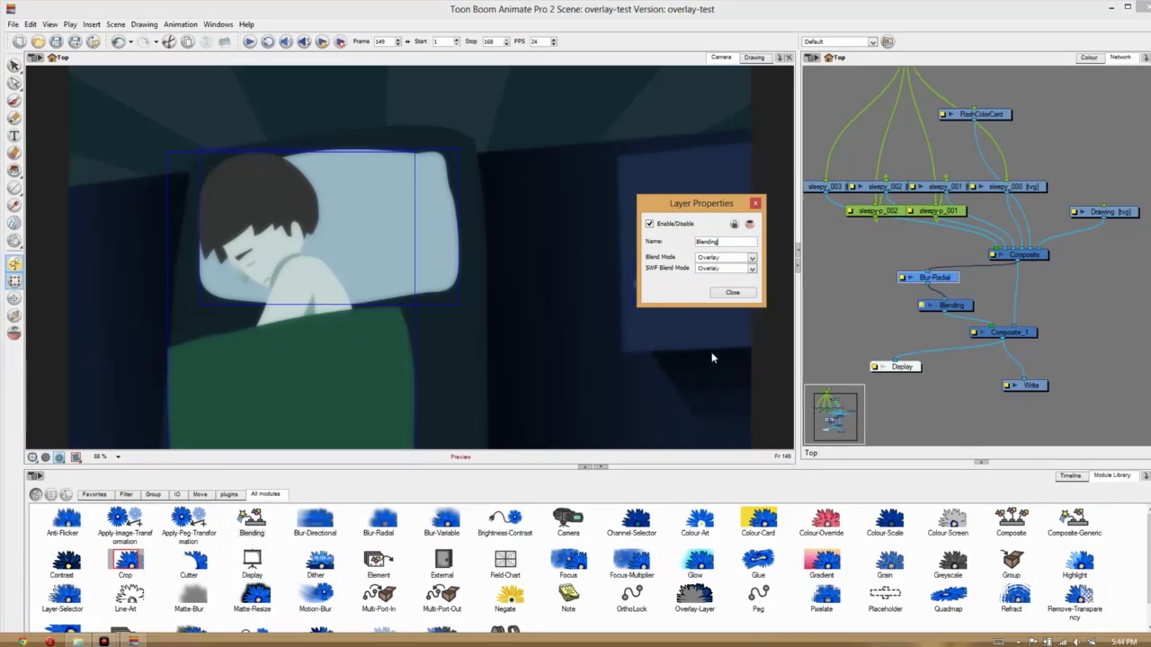
pyautogui.click(734, 294)
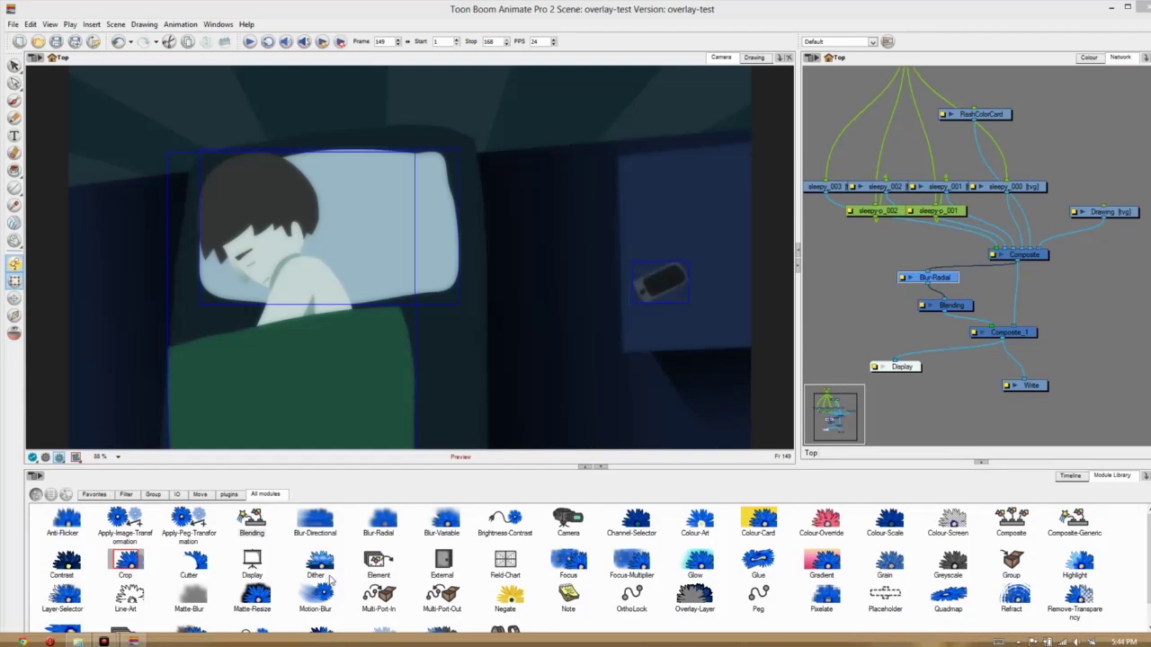
pyautogui.scroll(-1, 1148, 560)
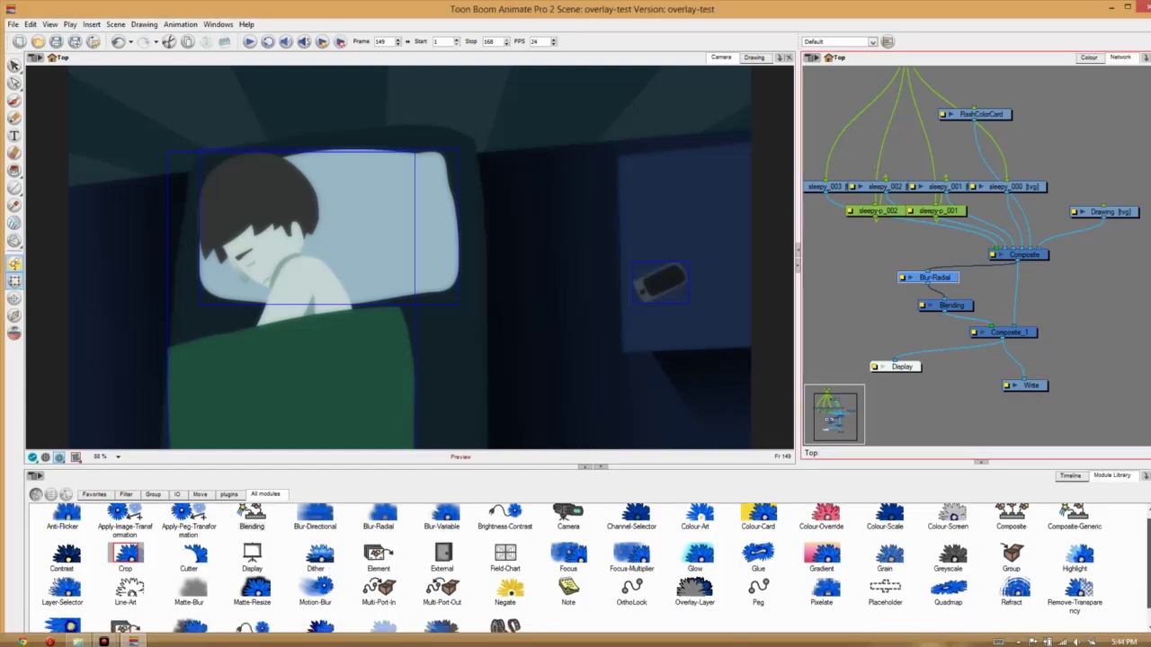
pyautogui.click(381, 619)
# Insert a Transparency node after Blending and set its transparency to 74.
pyautogui.moveTo(946, 335)
pyautogui.mouseDown()
pyautogui.moveTo(930, 300)
pyautogui.moveTo(950, 261)
pyautogui.moveTo(962, 331)
pyautogui.moveTo(954, 315)
pyautogui.mouseUp()
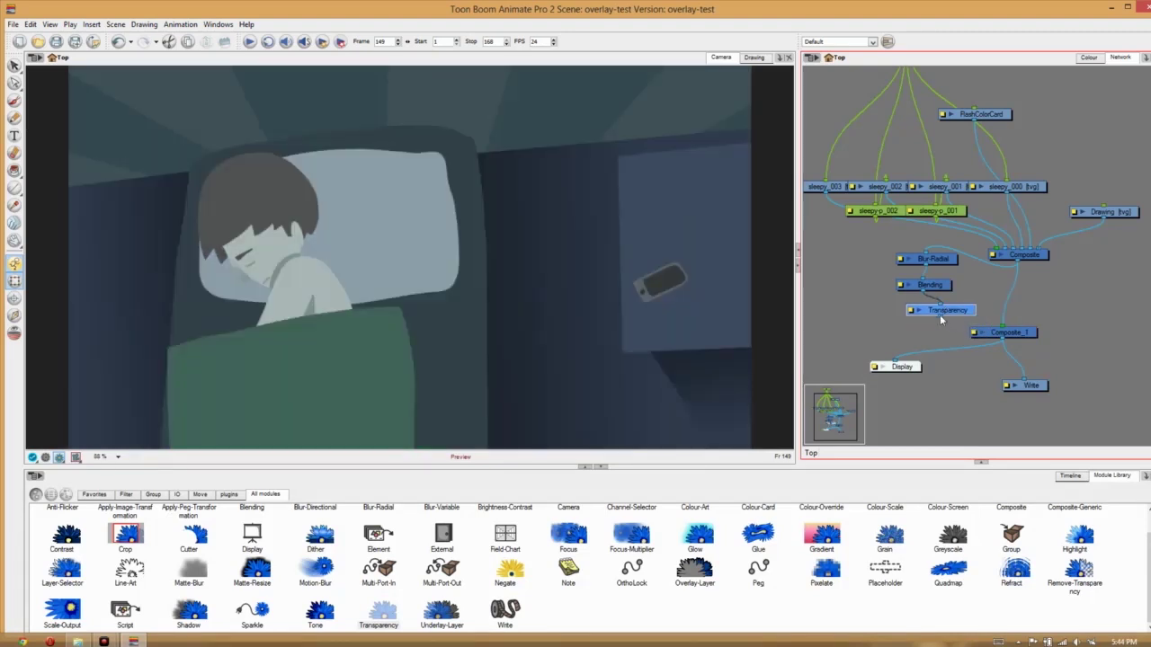
pyautogui.click(910, 311)
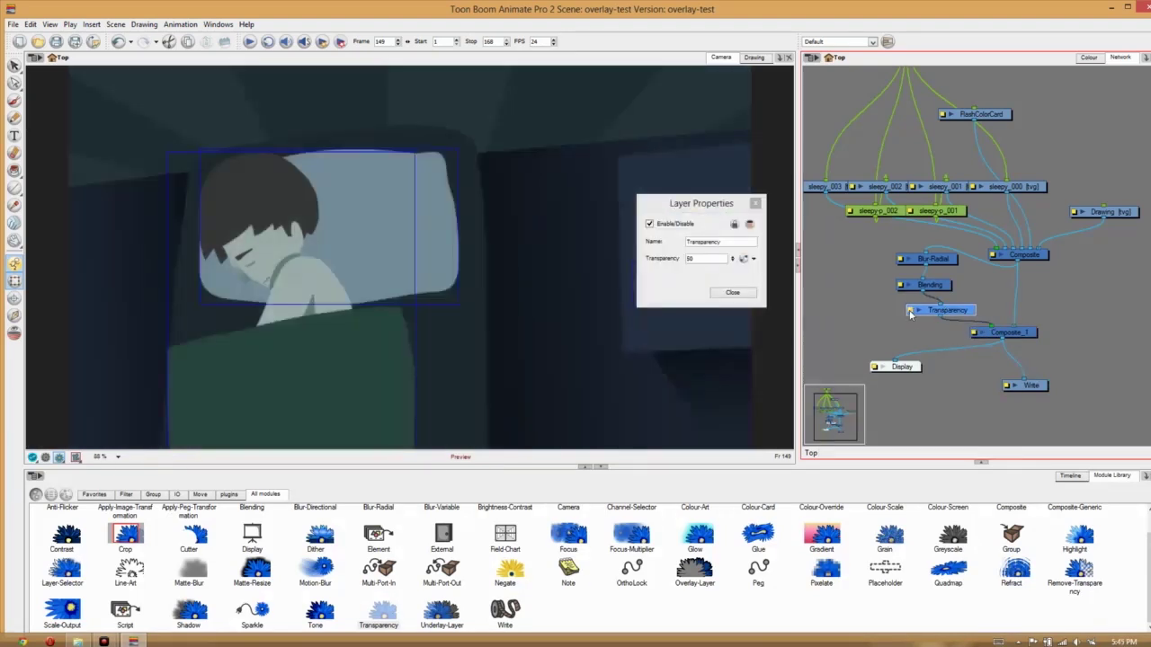
pyautogui.moveTo(731, 259); pyautogui.dragTo(734, 222)
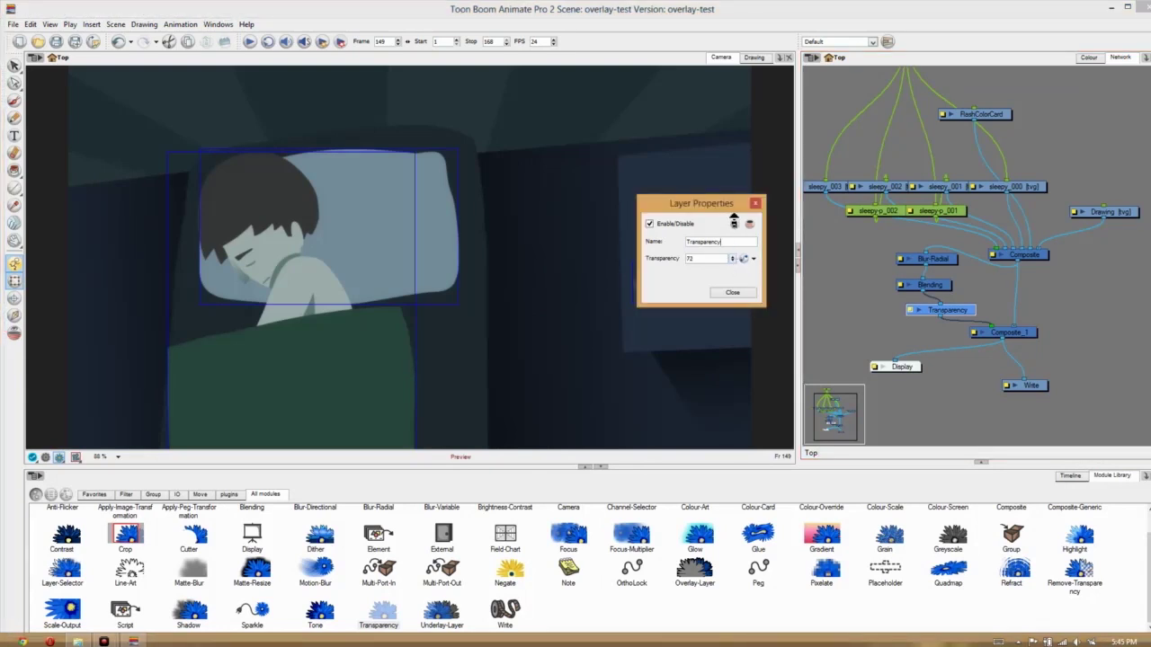
pyautogui.click(730, 292)
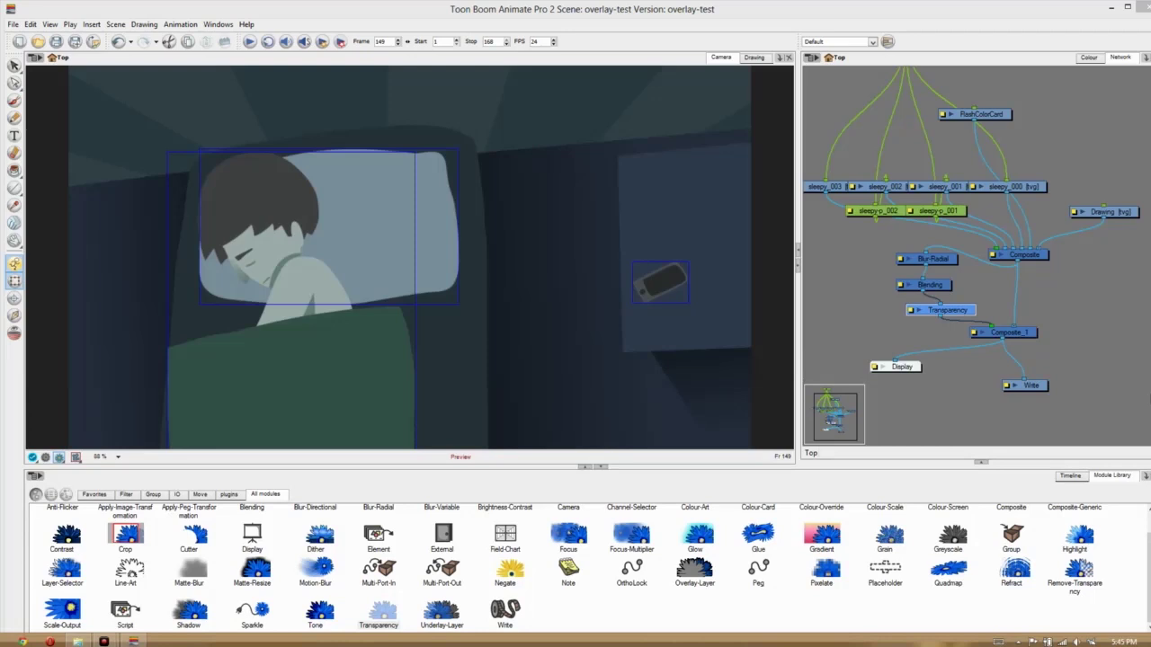
# Lower Composite_1 and the output nodes, then add a Gradient node feeding Composite_1.
pyautogui.moveTo(1024, 336); pyautogui.dragTo(1008, 353)
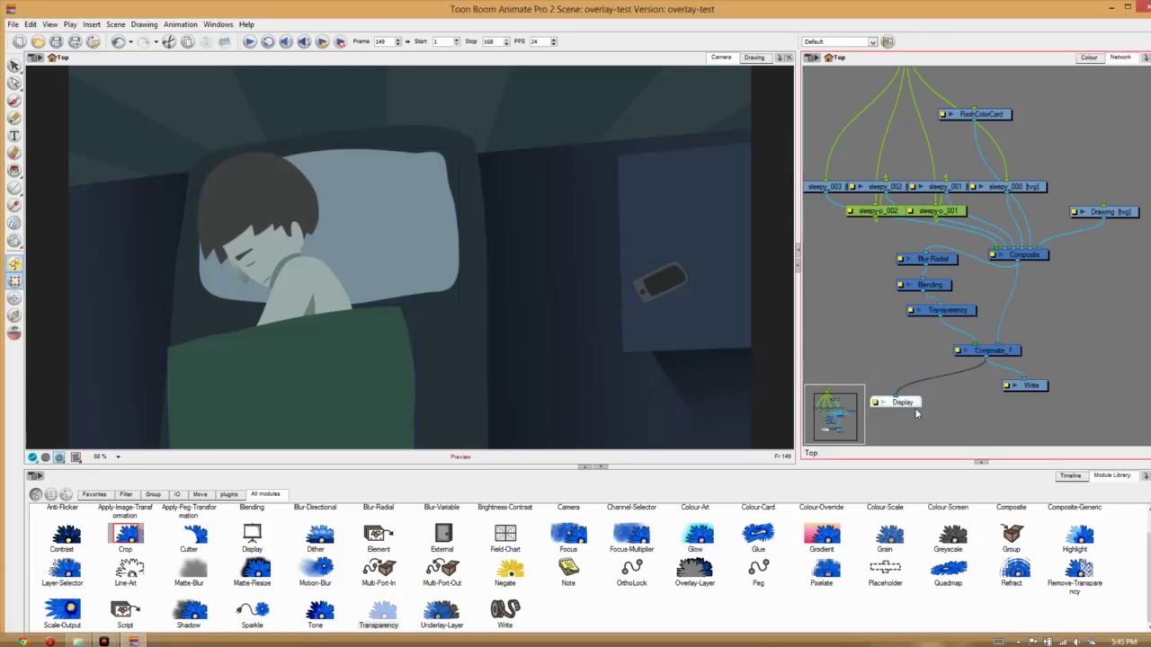
pyautogui.moveTo(914, 407); pyautogui.dragTo(916, 416)
pyautogui.moveTo(1034, 385); pyautogui.dragTo(1034, 407)
pyautogui.moveTo(821, 537); pyautogui.dragTo(829, 499)
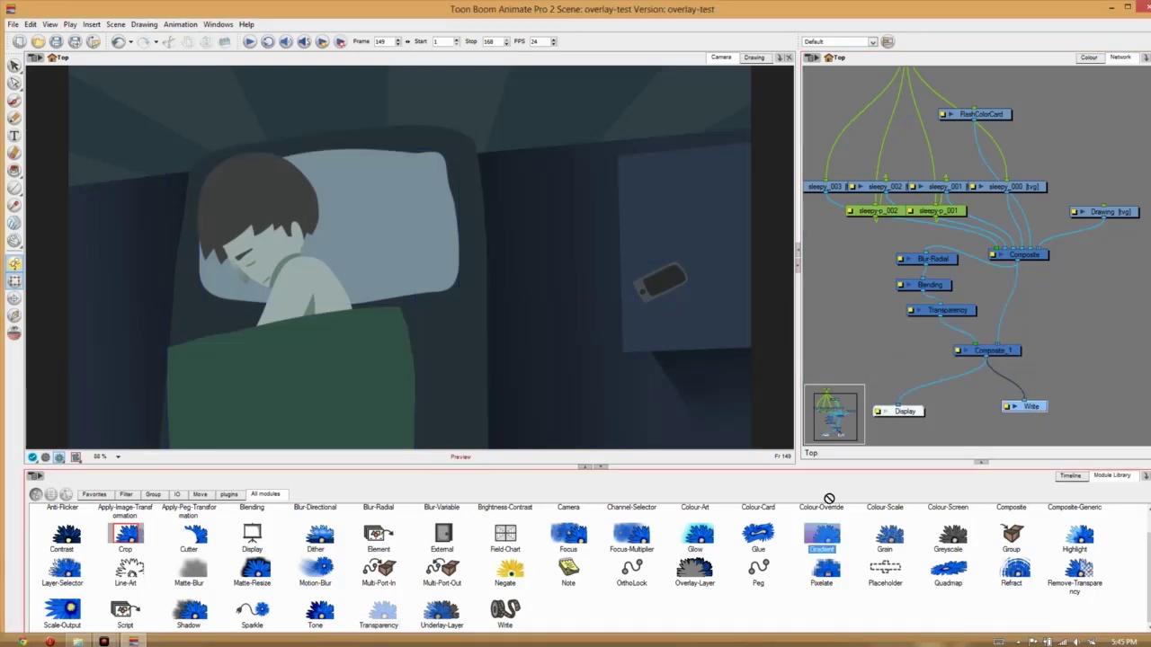
pyautogui.moveTo(845, 304); pyautogui.dragTo(959, 347)
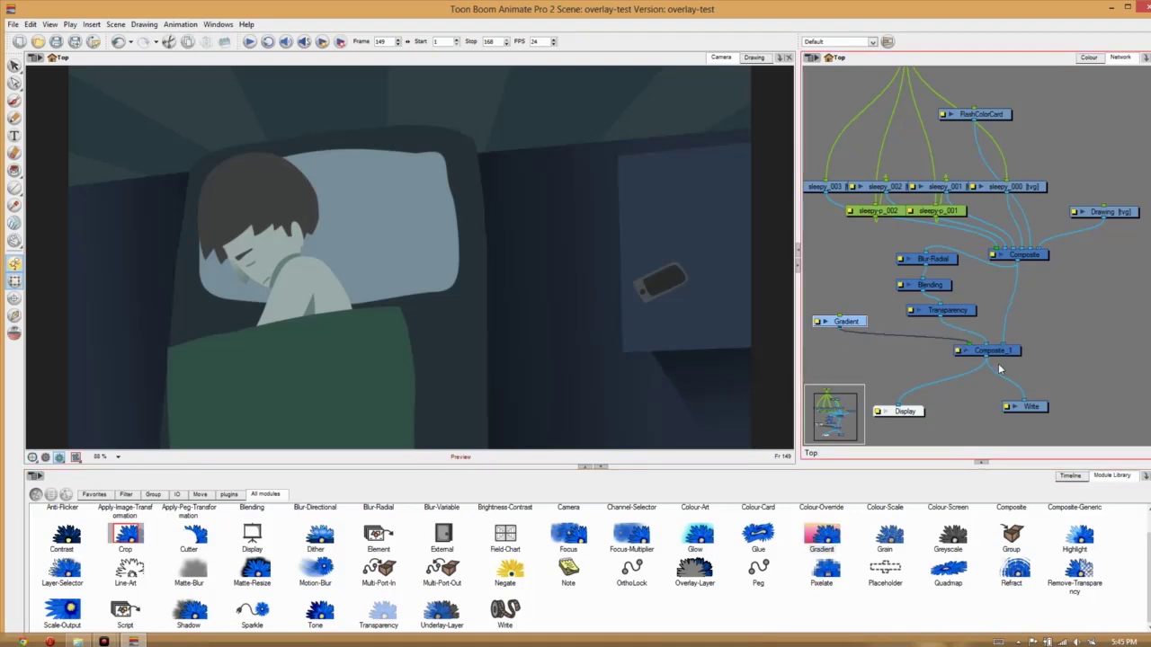
pyautogui.click(997, 352)
# Set the Gradient's Point 0 to dark teal and Point 1 to dark purple.
pyautogui.doubleClick(828, 325)
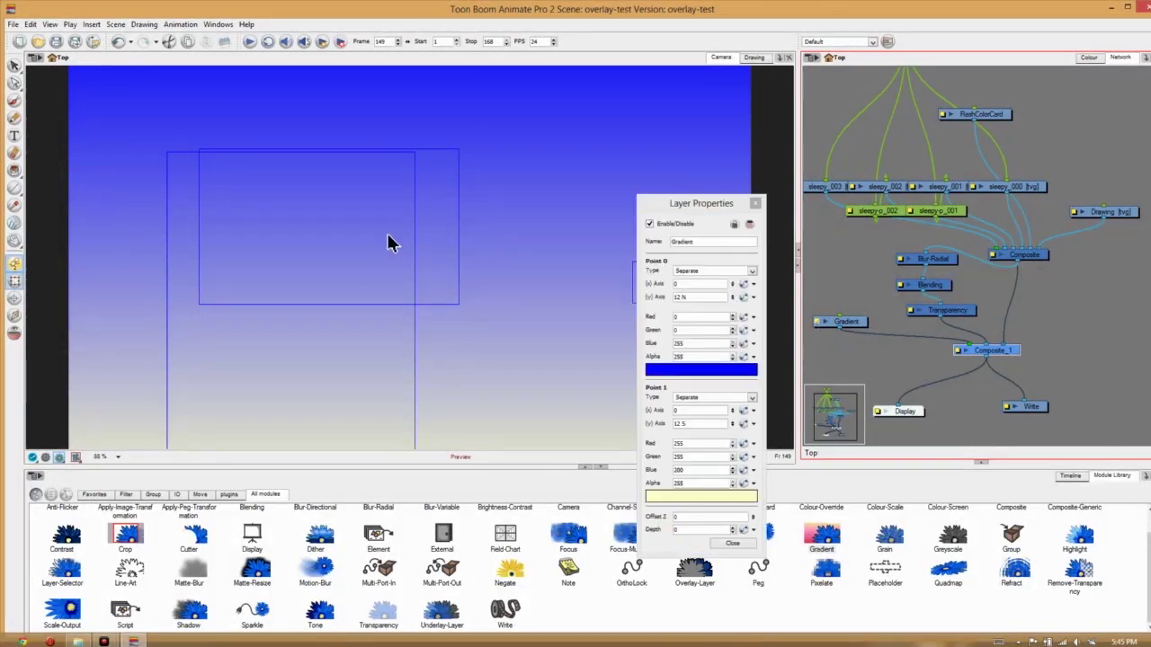
pyautogui.click(654, 370)
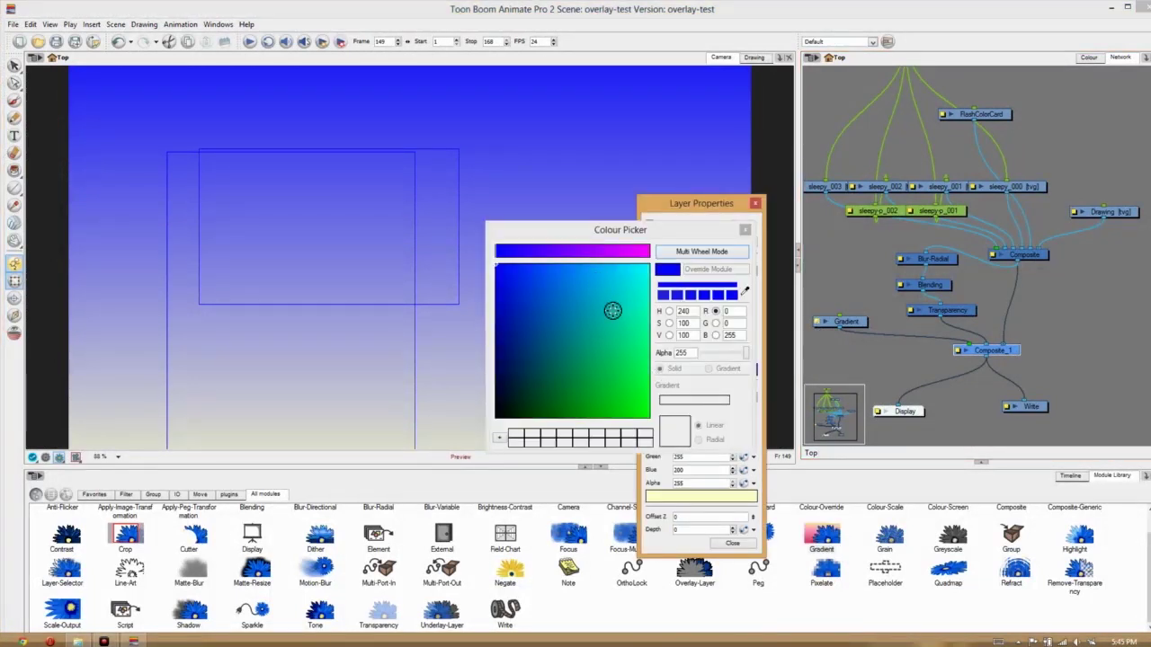
pyautogui.click(575, 318)
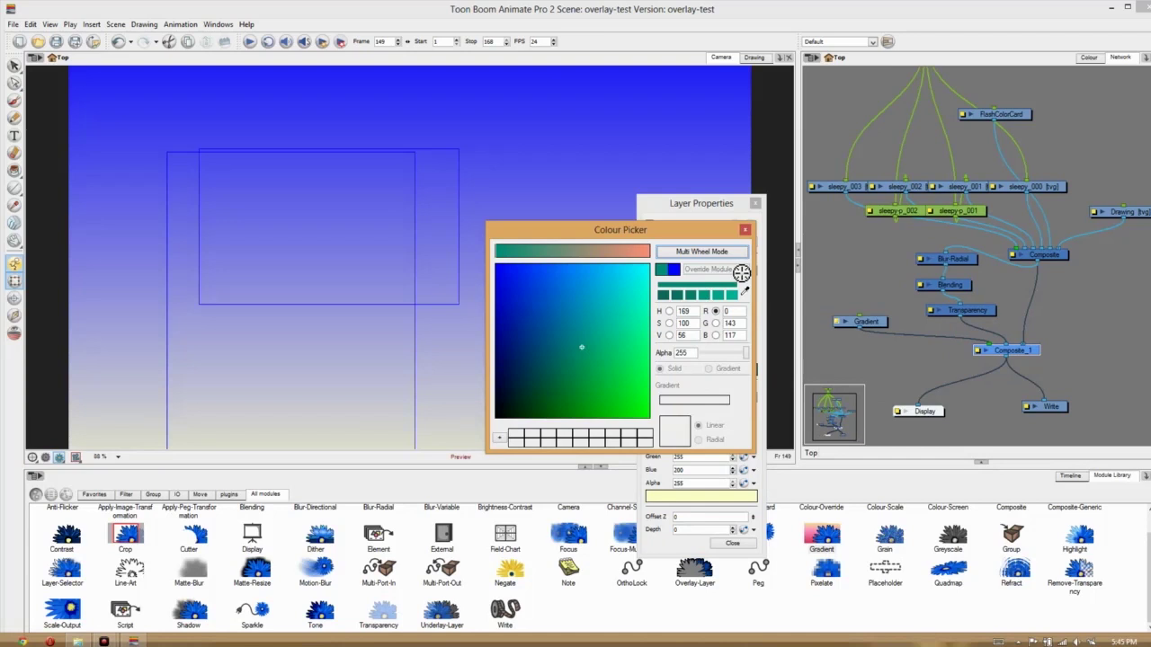
pyautogui.click(669, 311)
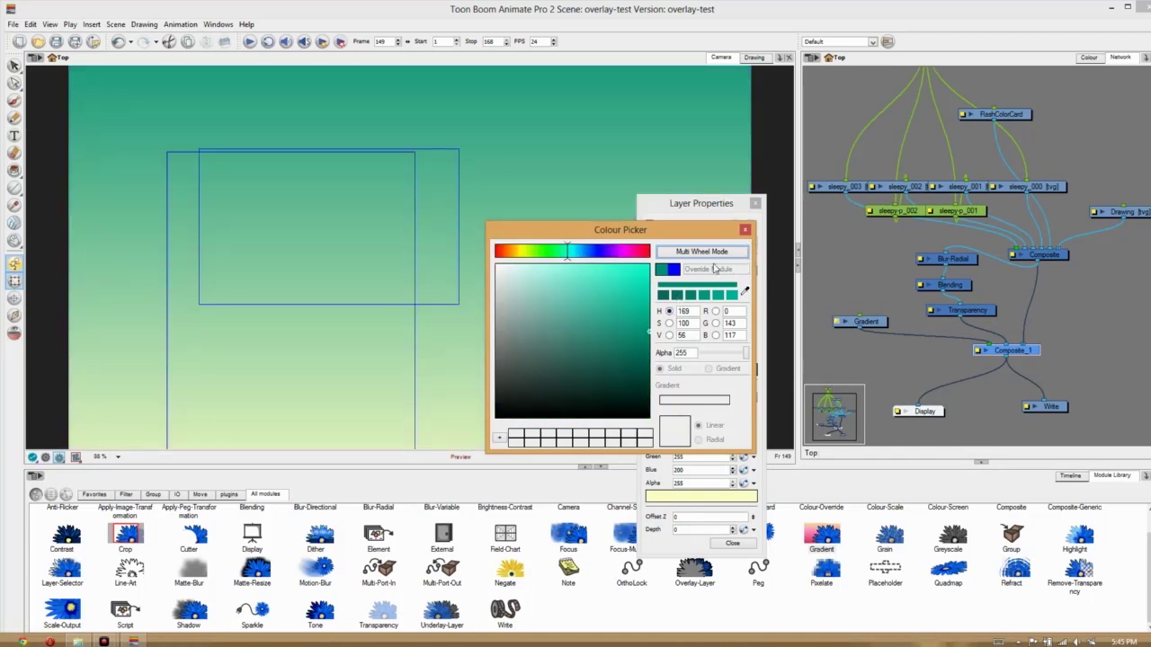
pyautogui.click(745, 231)
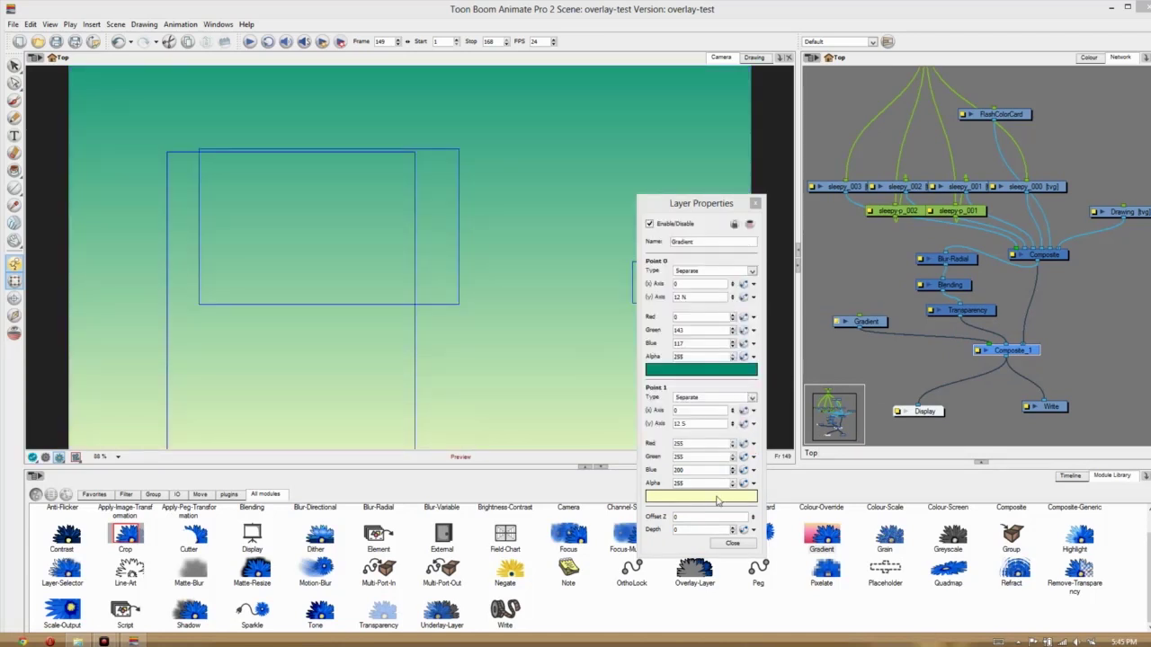
pyautogui.click(719, 500)
pyautogui.click(612, 252)
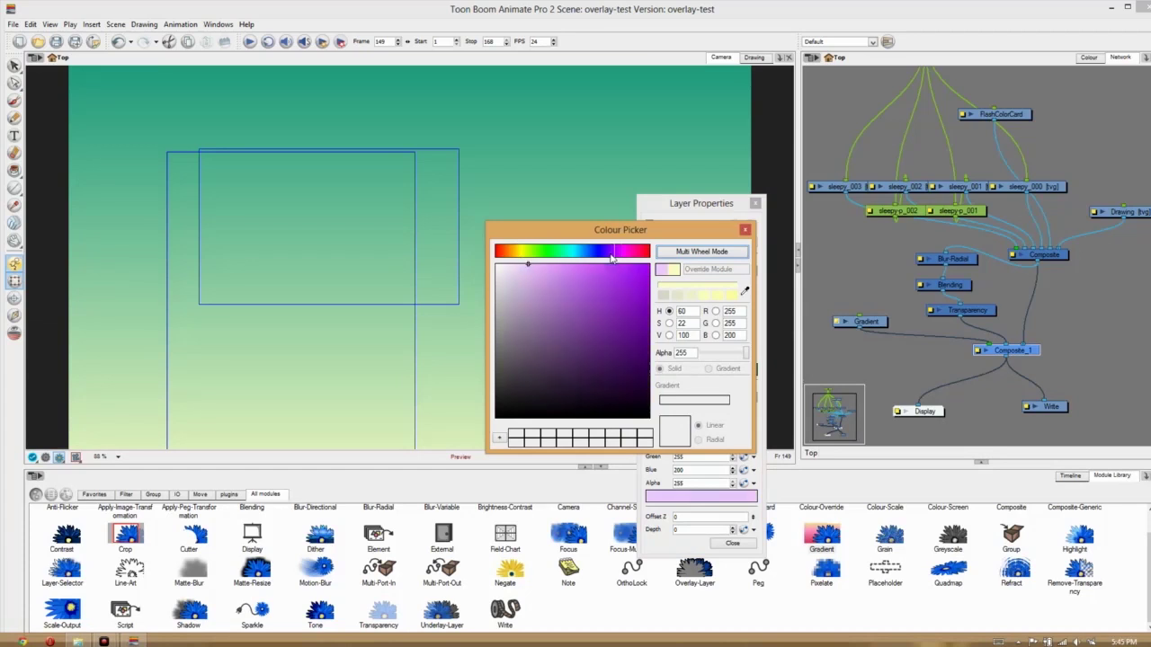
pyautogui.click(633, 357)
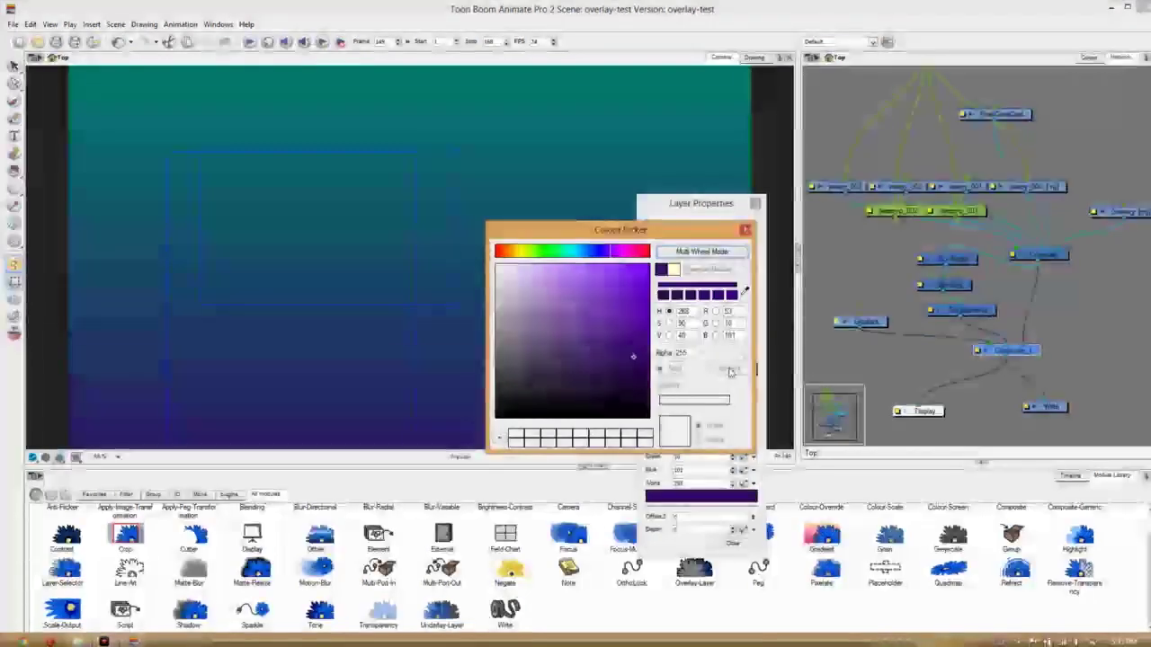
pyautogui.click(648, 371)
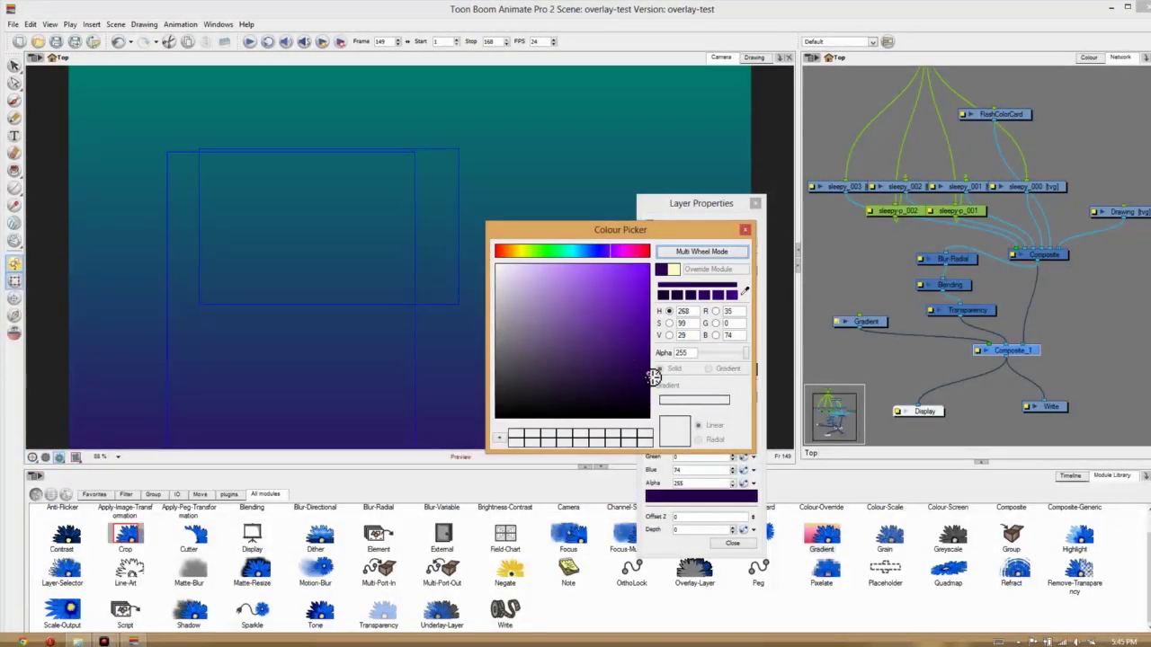
pyautogui.click(745, 229)
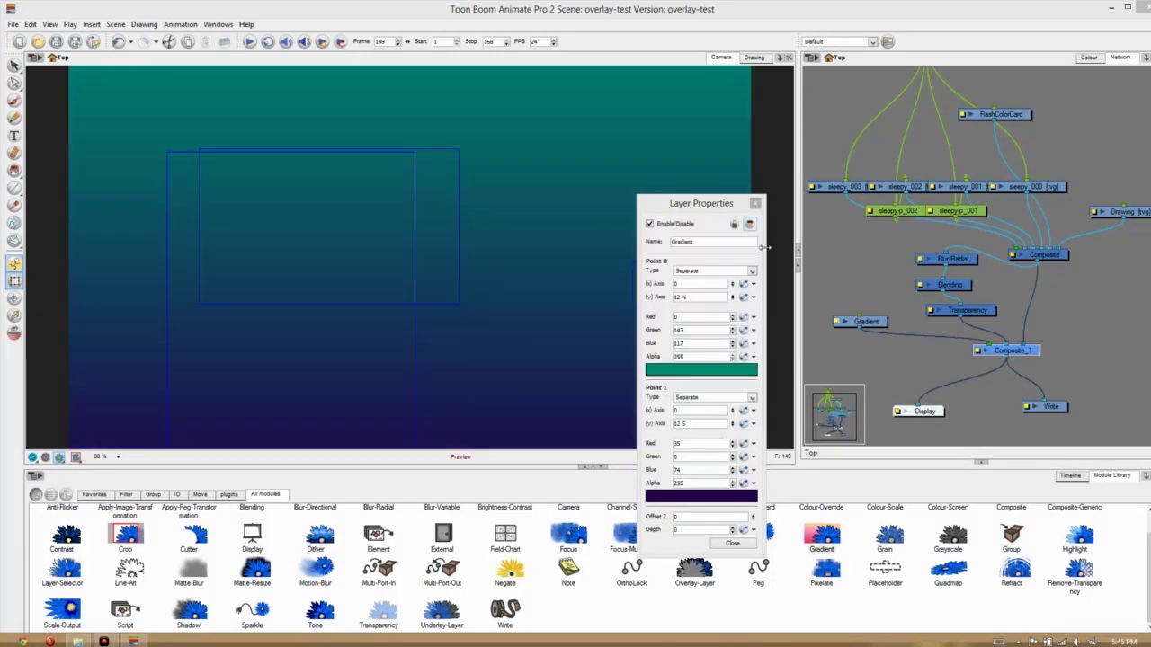
pyautogui.moveTo(871, 324); pyautogui.dragTo(862, 281)
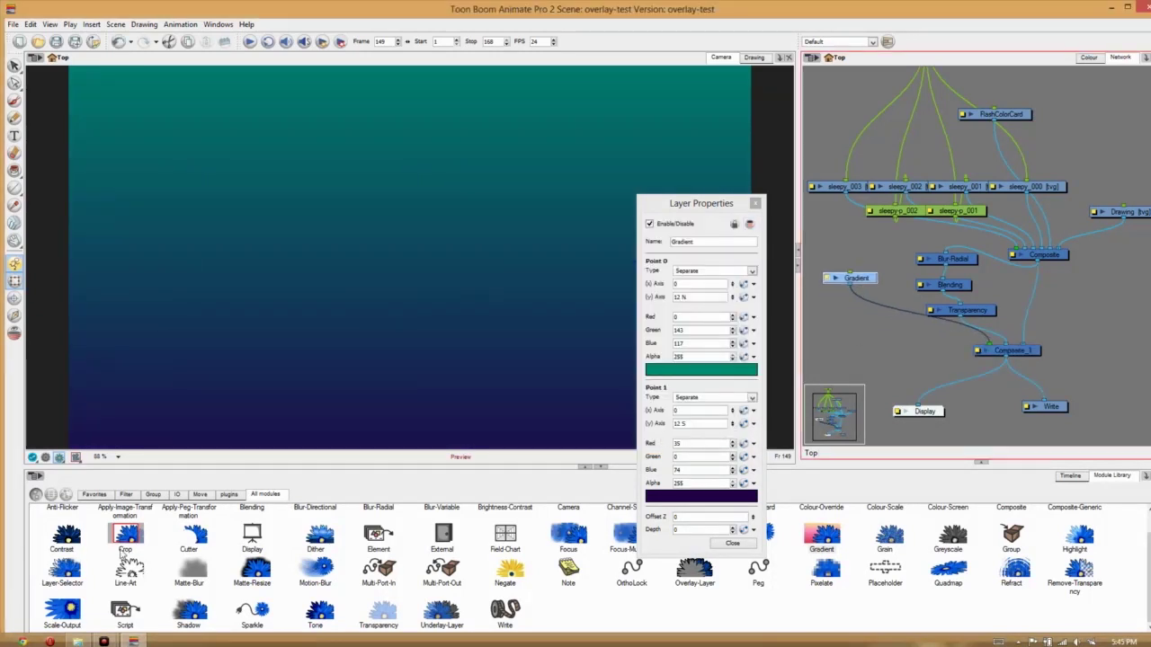
# Add a Blending_1 node between Gradient and Composite_1.
pyautogui.click(756, 204)
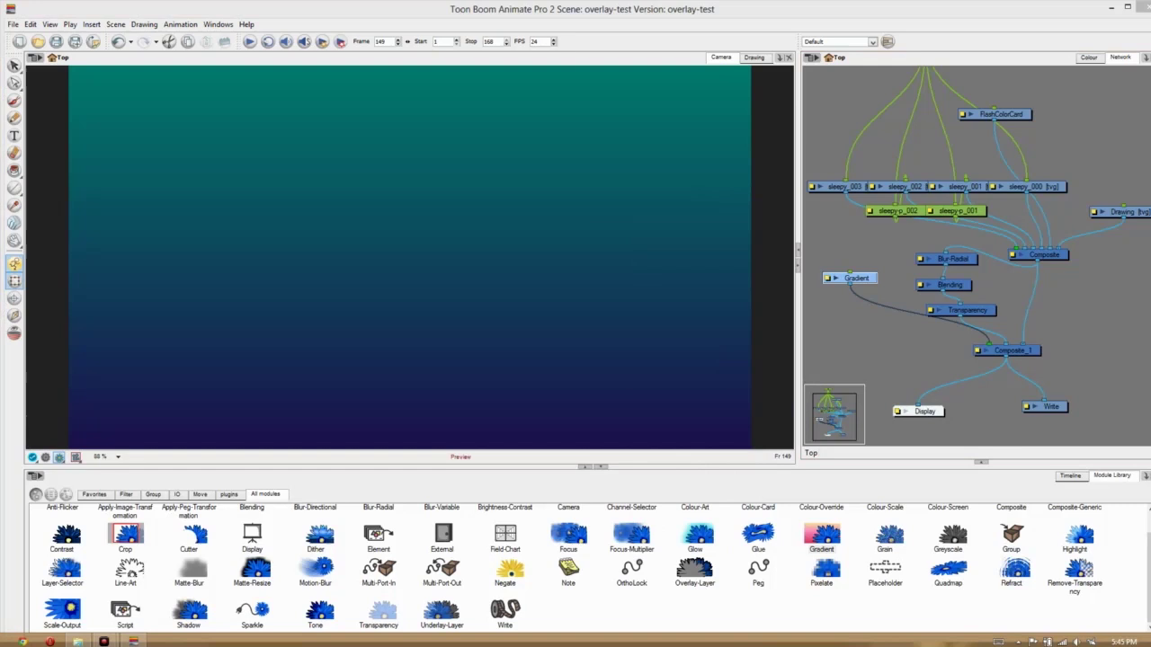
pyautogui.scroll(1, 735, 515)
pyautogui.moveTo(262, 536); pyautogui.dragTo(890, 328)
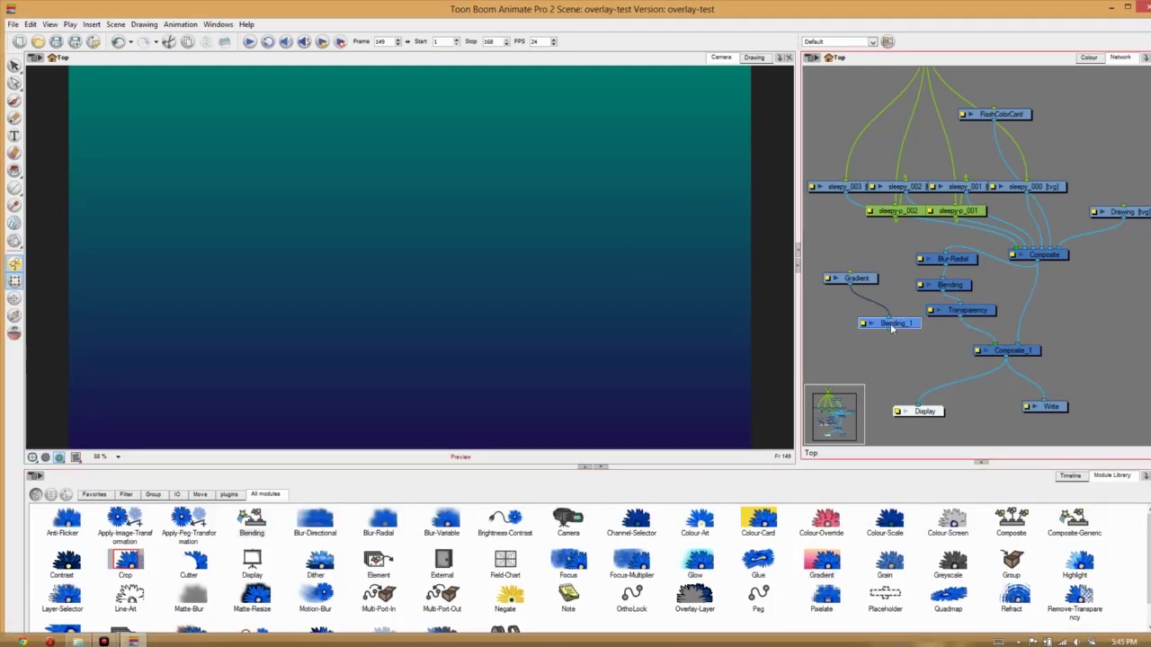
pyautogui.moveTo(983, 347); pyautogui.dragTo(879, 319)
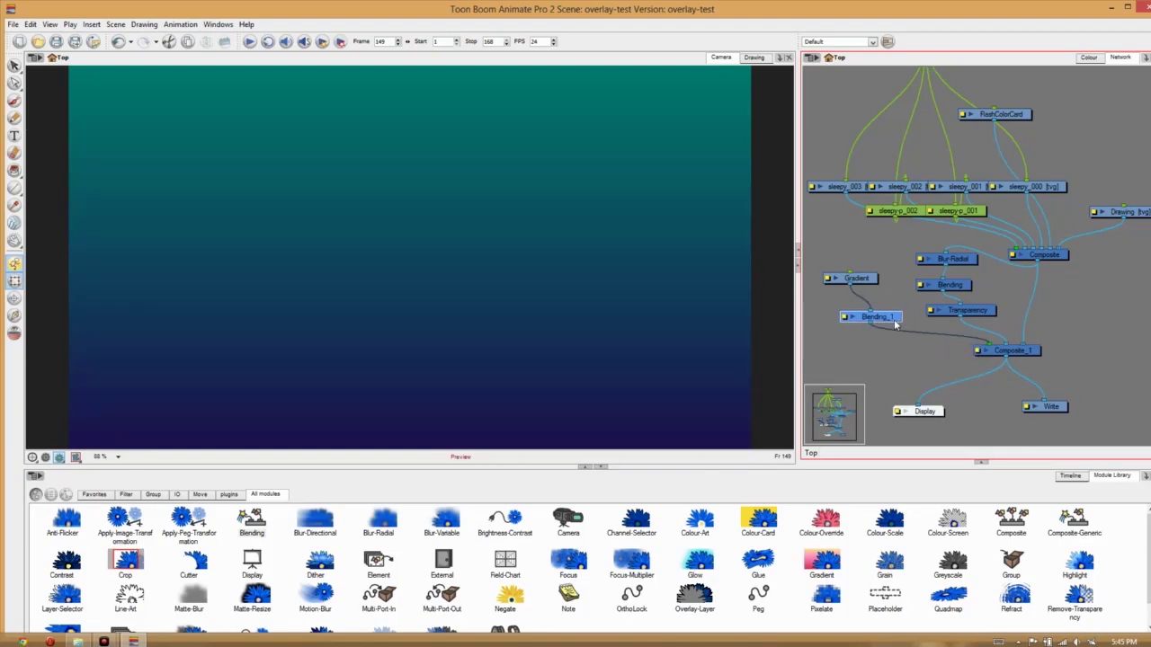
# Set Blending_1's Blend Mode and SWF Blend Mode to Overlay.
pyautogui.click(845, 320)
pyautogui.click(726, 257)
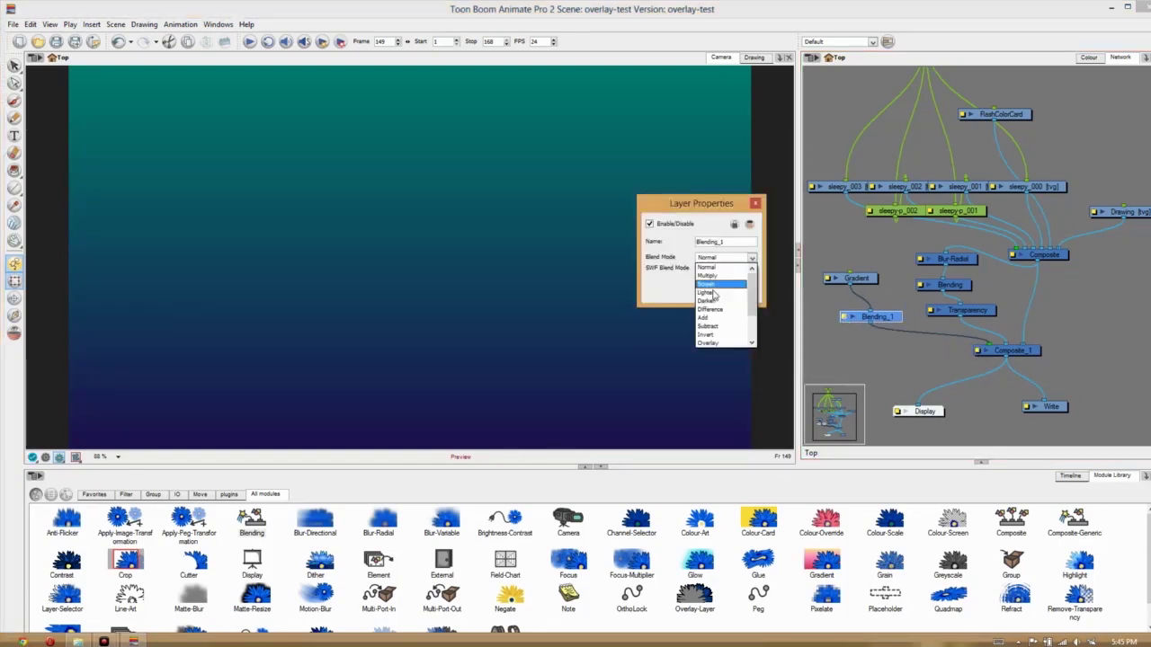
pyautogui.click(712, 342)
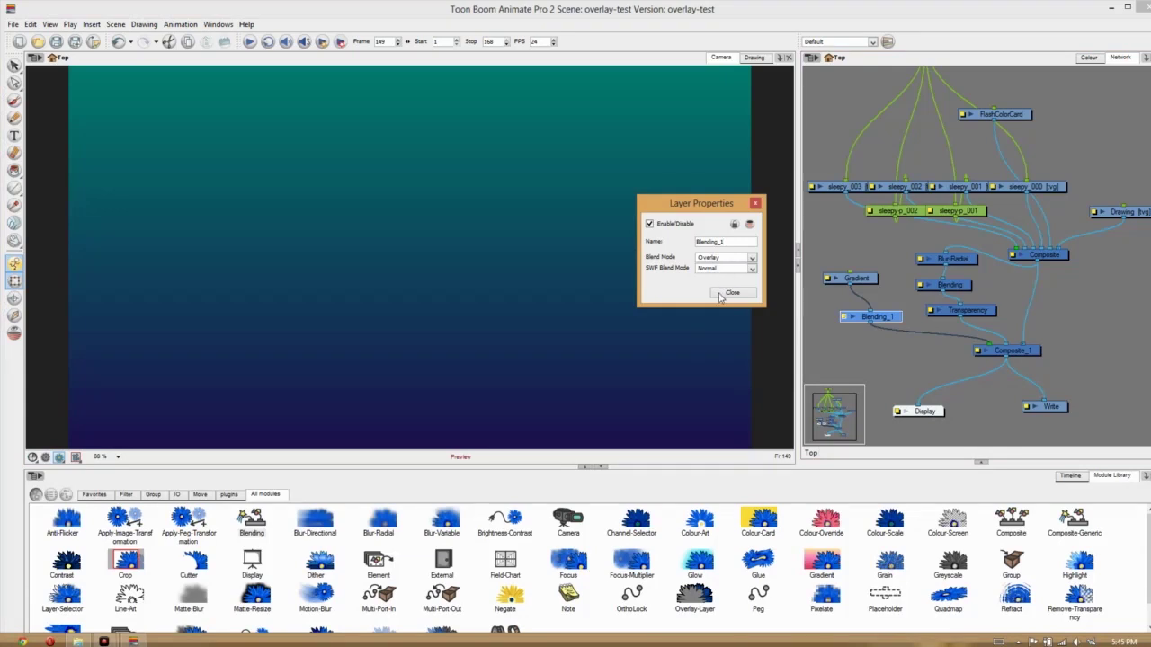
pyautogui.click(726, 268)
pyautogui.click(716, 354)
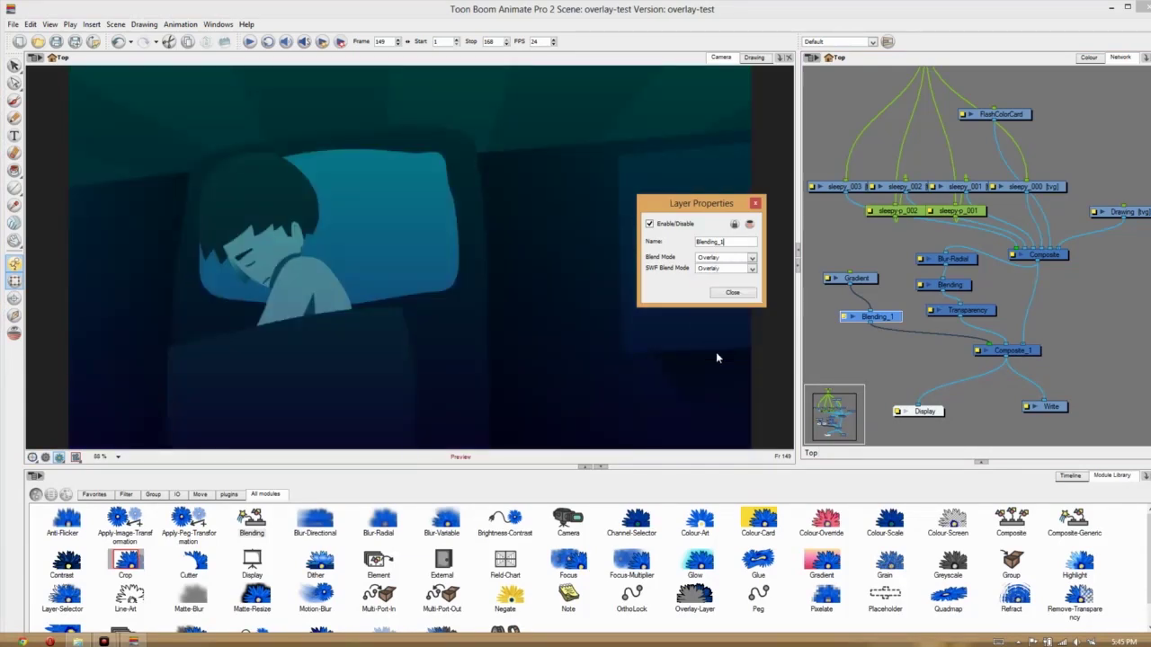
pyautogui.click(734, 297)
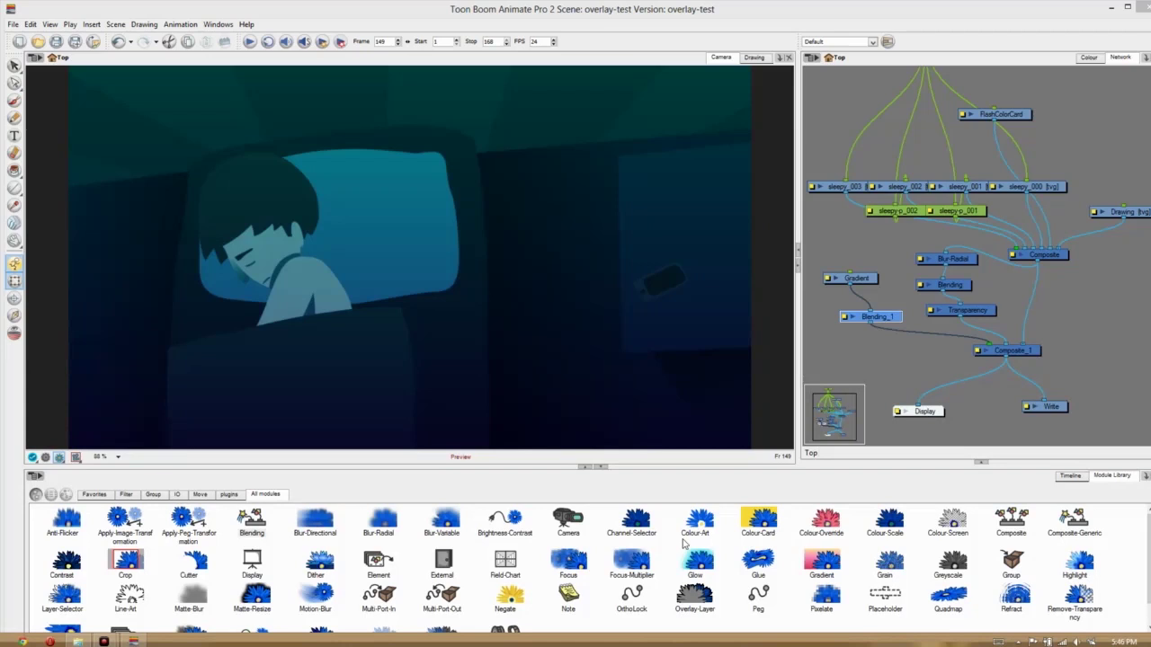
# Show the timeline and select the Gradient layer's frames, ending on the cell at frame 76.
pyautogui.click(1079, 477)
pyautogui.moveTo(435, 504); pyautogui.dragTo(525, 504)
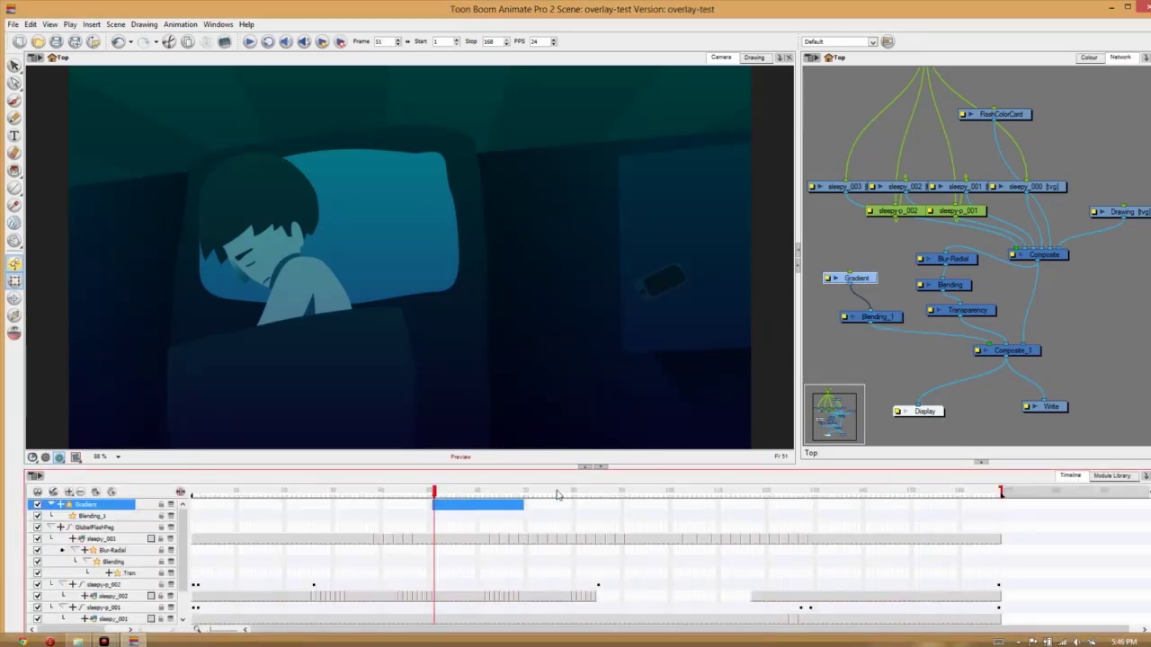
pyautogui.click(556, 492)
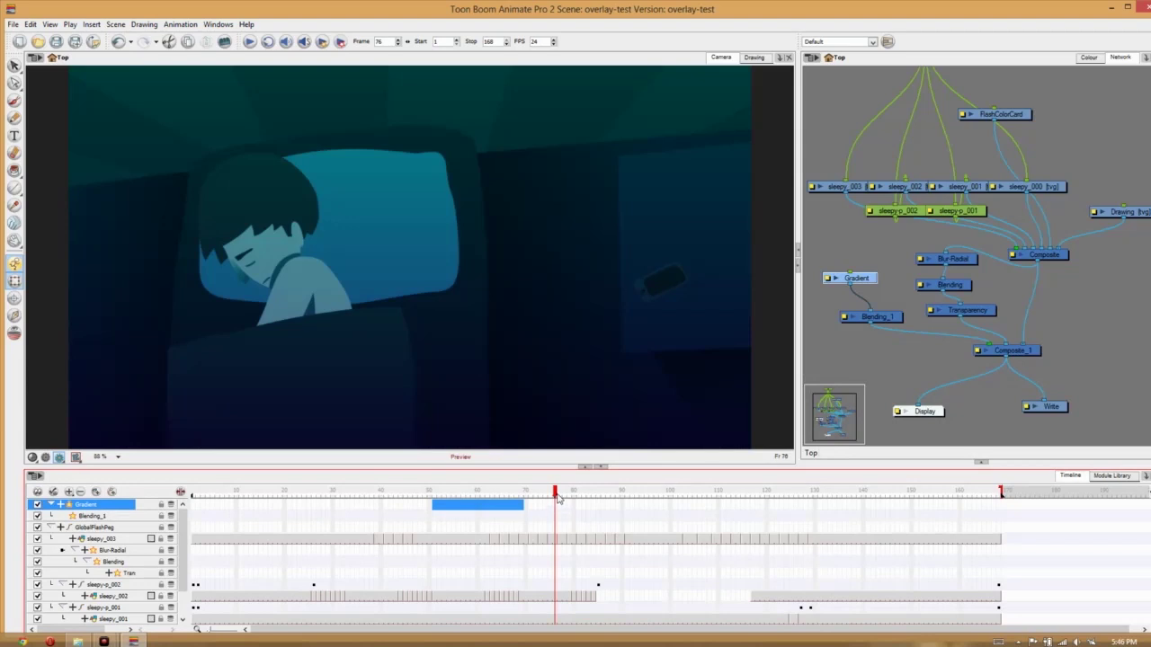
pyautogui.click(556, 504)
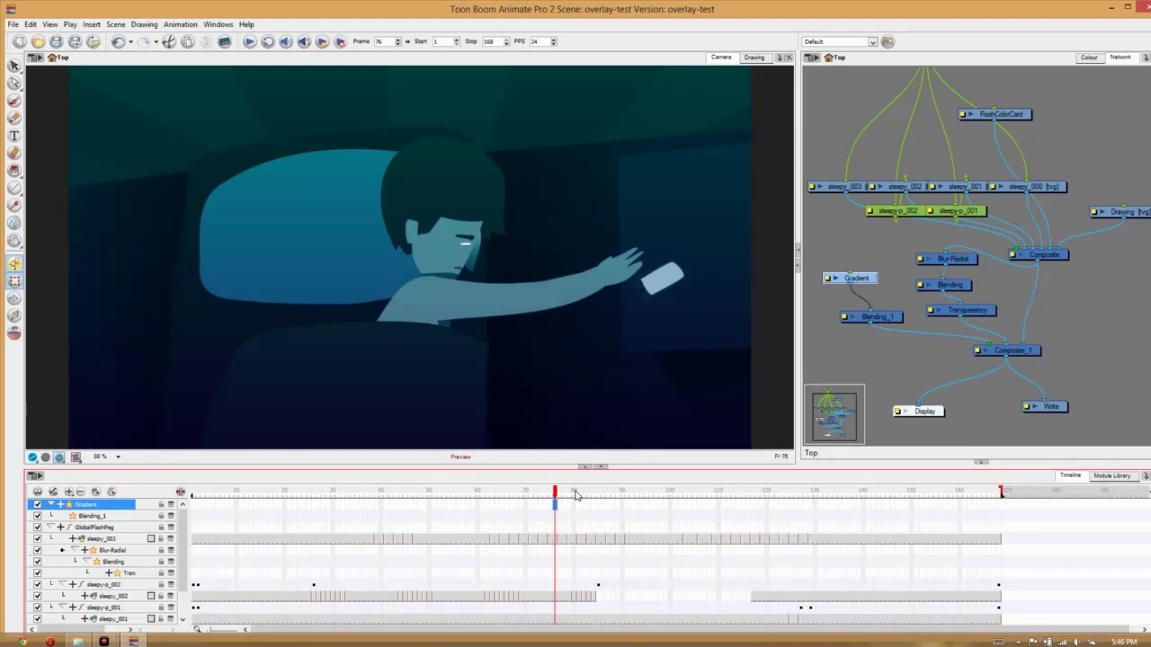
# At frame 64, toggle the Gradient layer off and back on, then restore the rendered preview.
pyautogui.click(47, 458)
pyautogui.moveTo(554, 500); pyautogui.dragTo(500, 558)
pyautogui.click(37, 505)
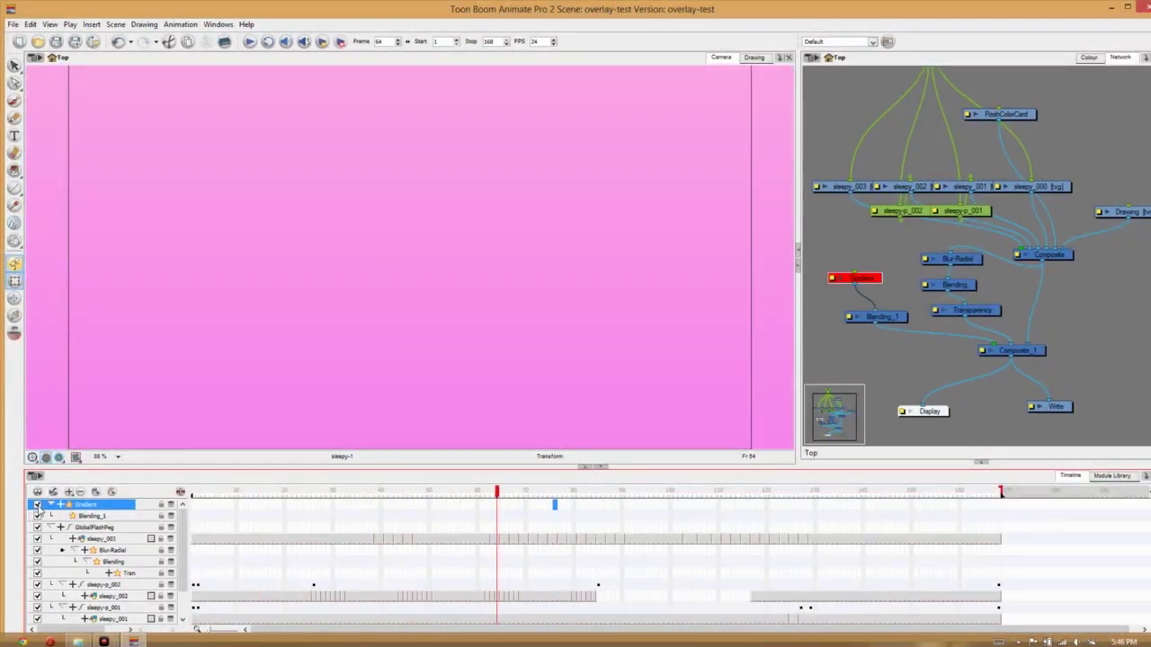
pyautogui.click(37, 505)
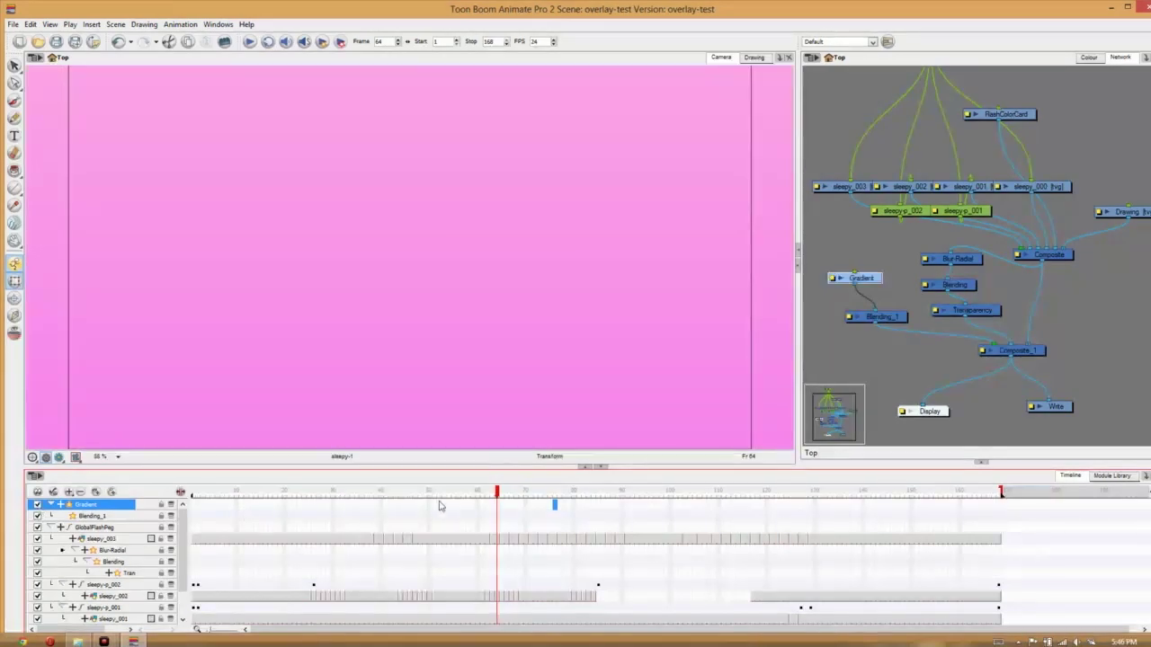
pyautogui.click(58, 458)
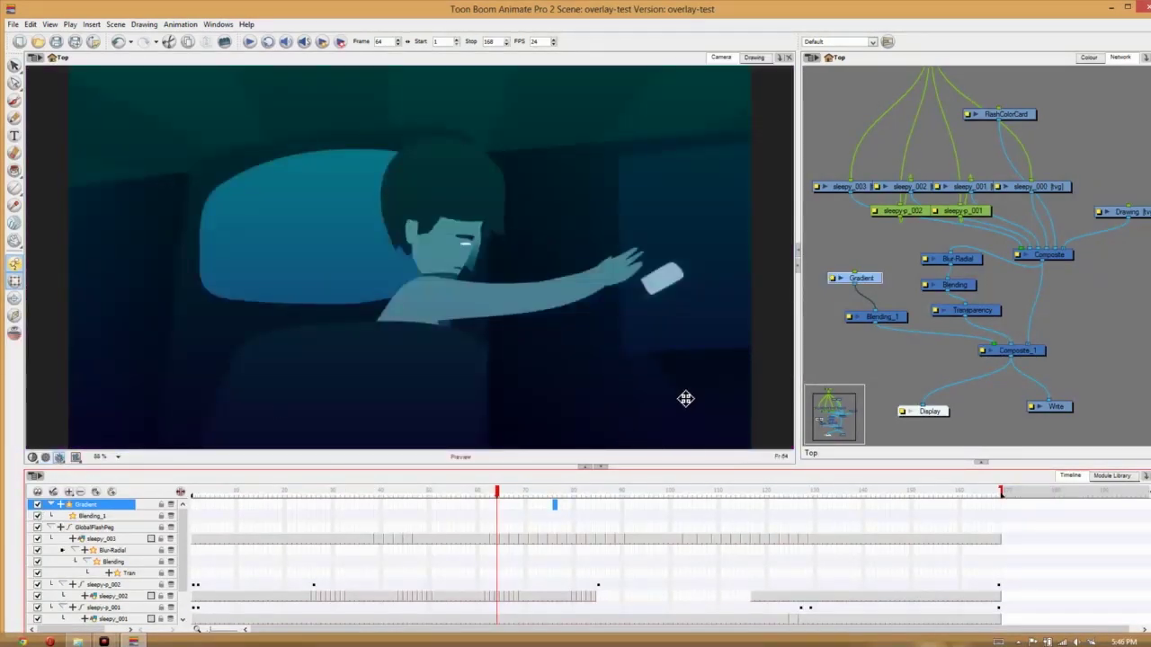